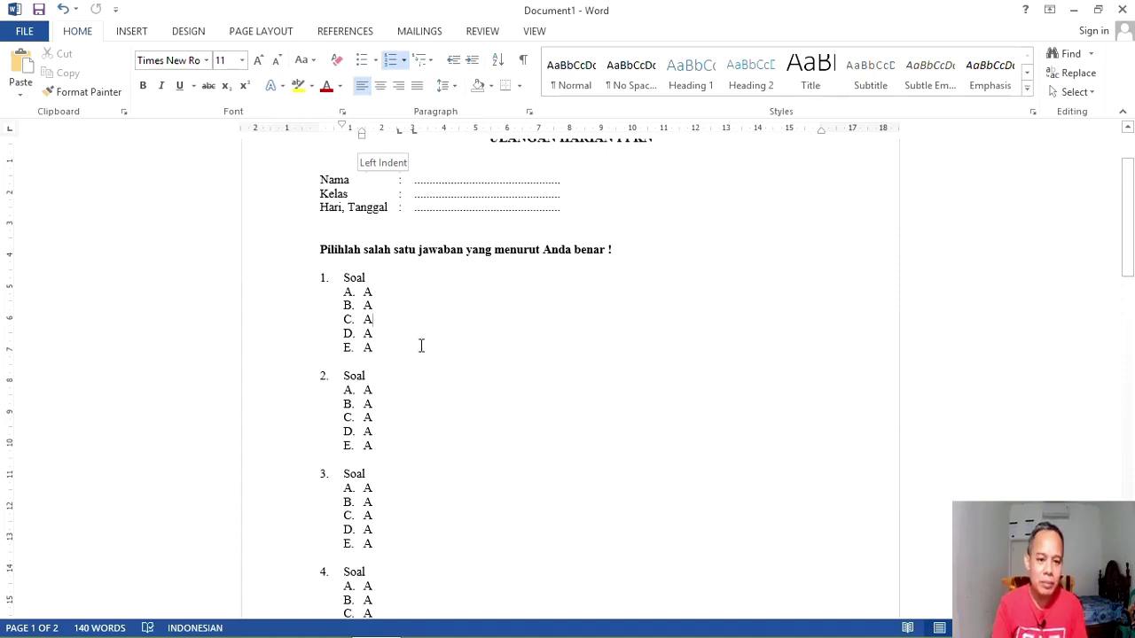
- Delete the leftover question text so the document is an empty page with 0 words
click(390, 280)
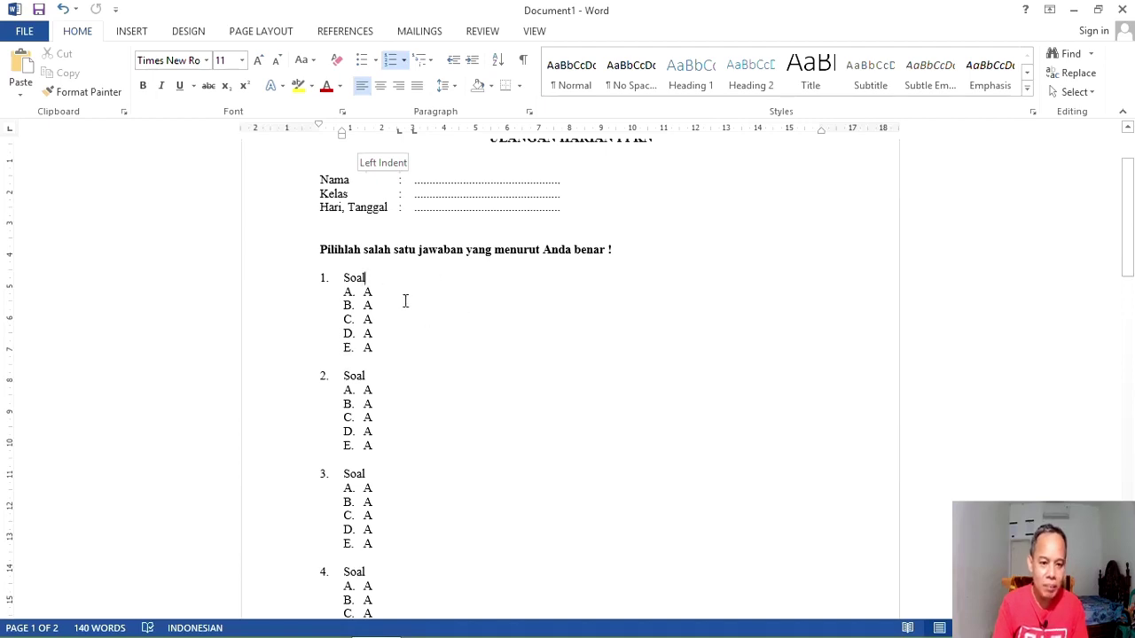
click(409, 307)
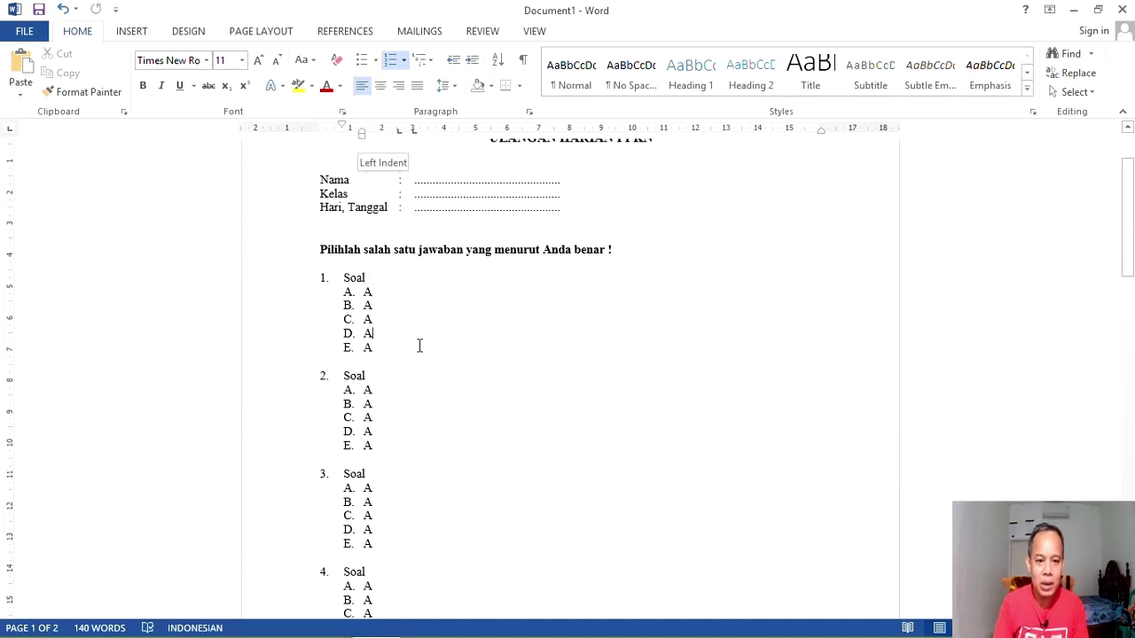
click(400, 277)
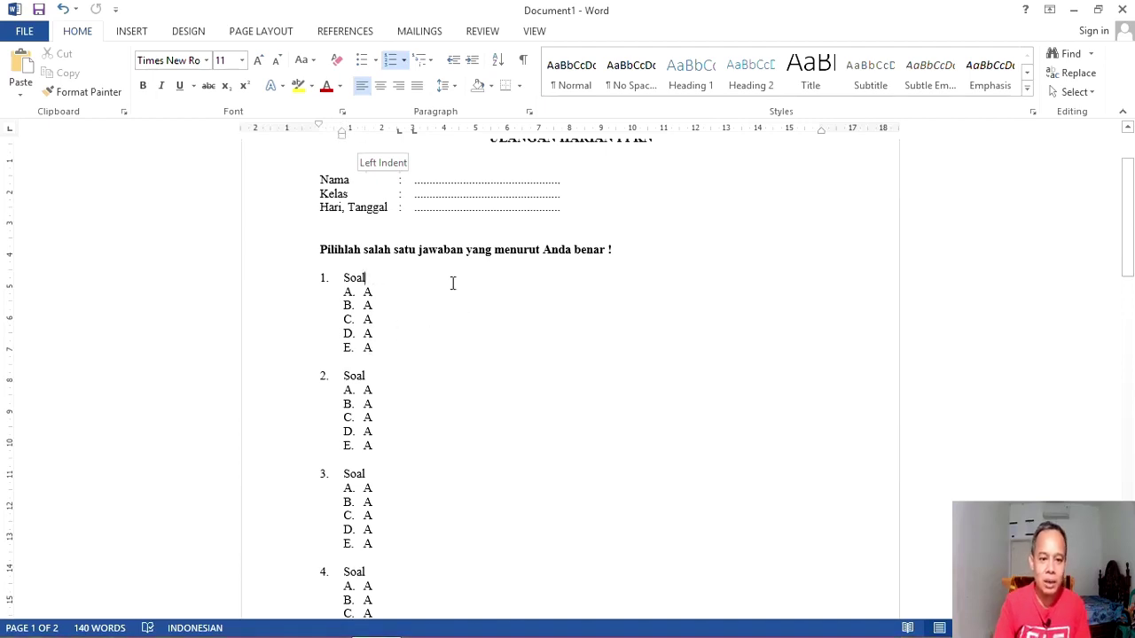
key(BackSpace)
key(BackSpace)
key(BackSpace)
key(BackSpace)
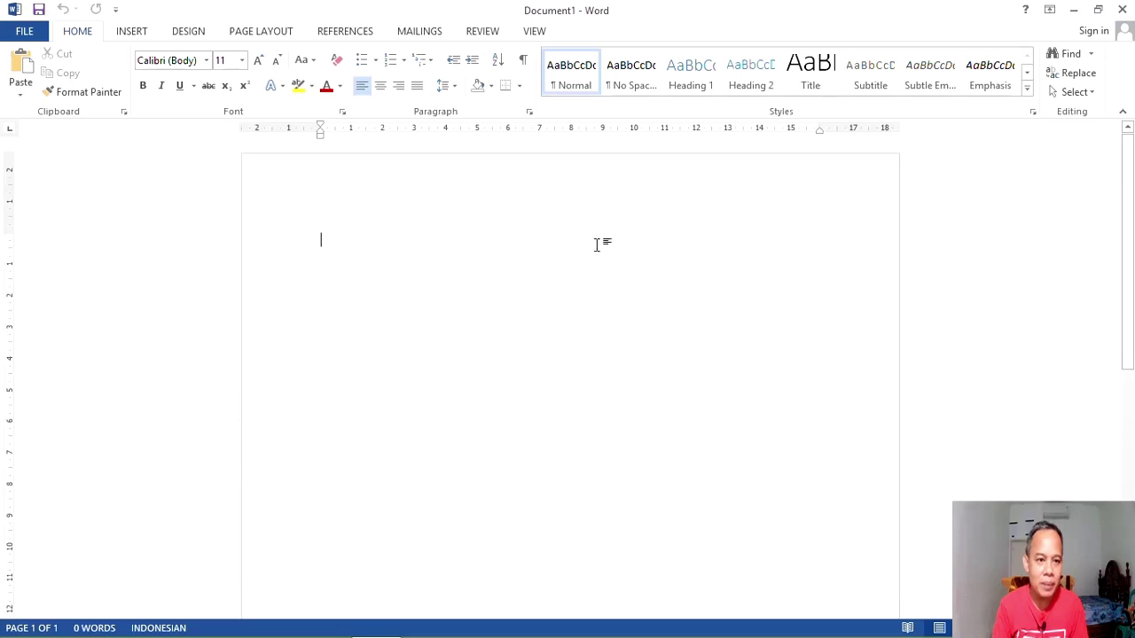
- In Page Setup, set the top, bottom, left and right margins to 2,5 cm
click(266, 33)
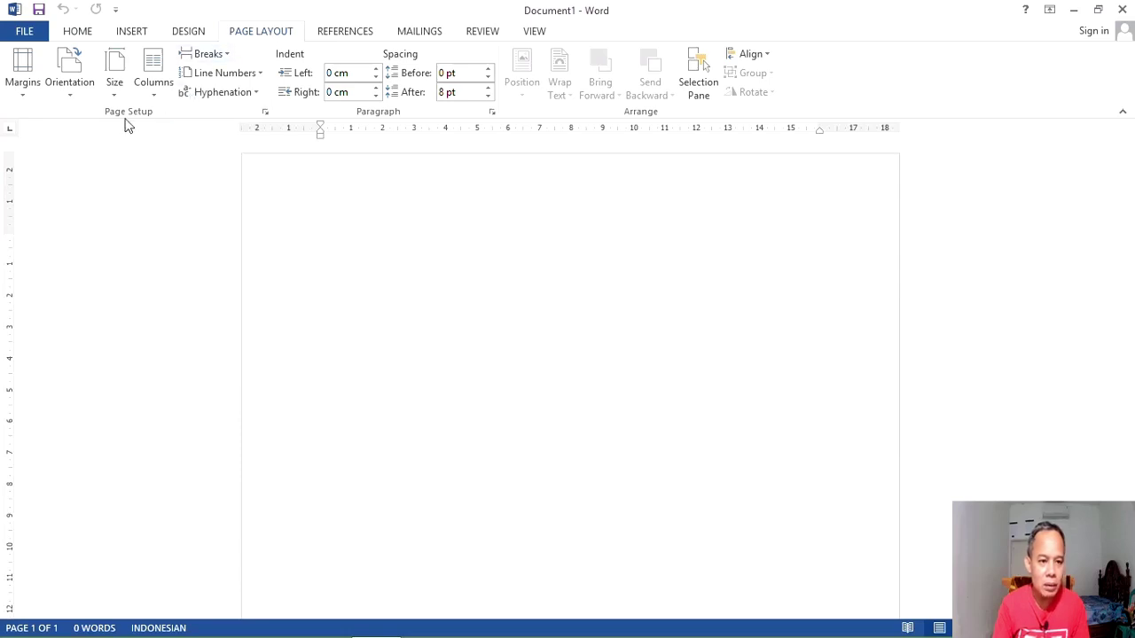
click(265, 114)
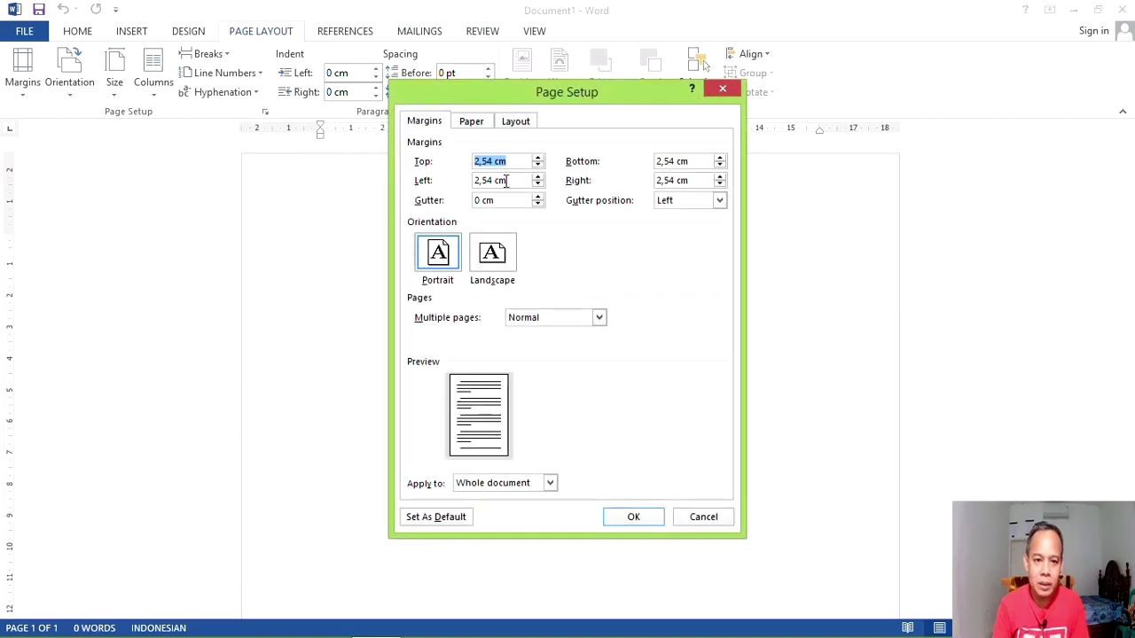
click(470, 124)
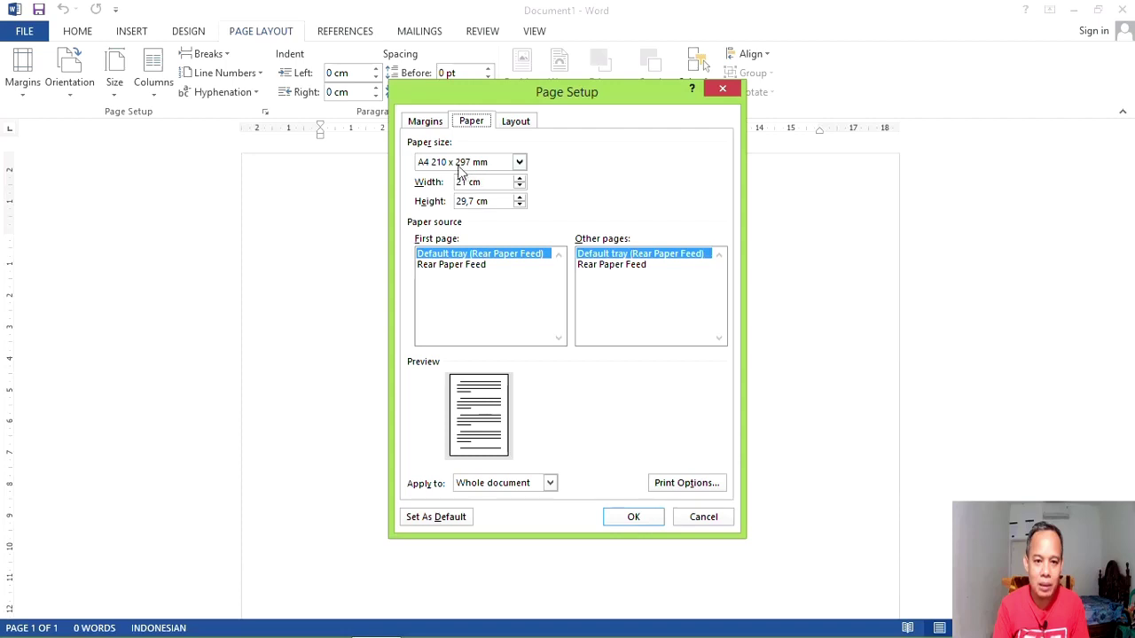
click(426, 123)
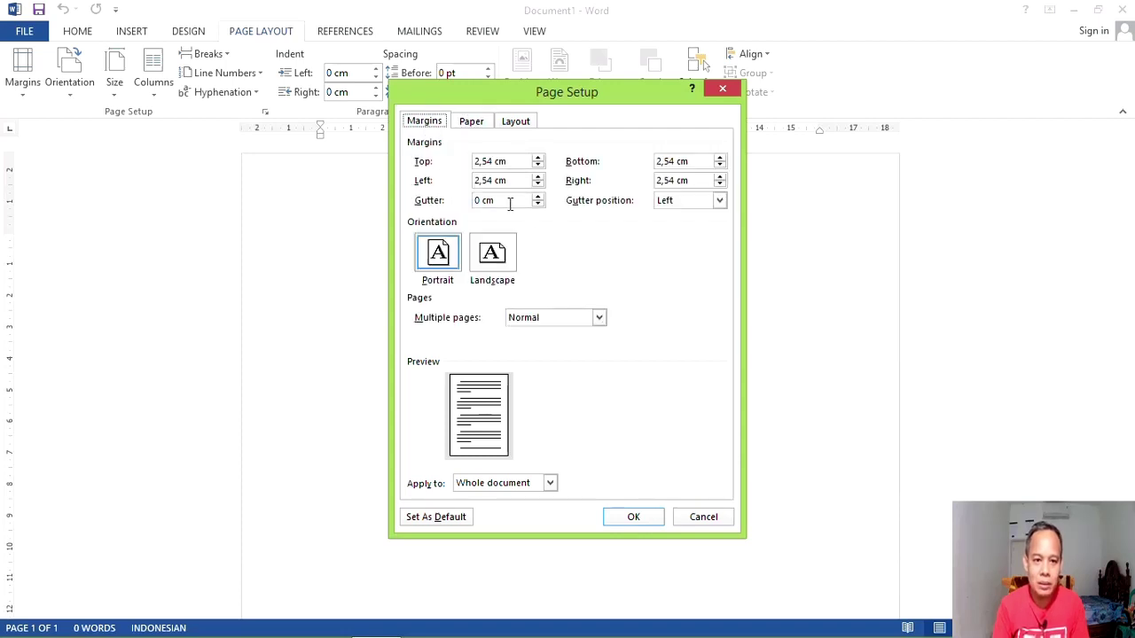
click(538, 166)
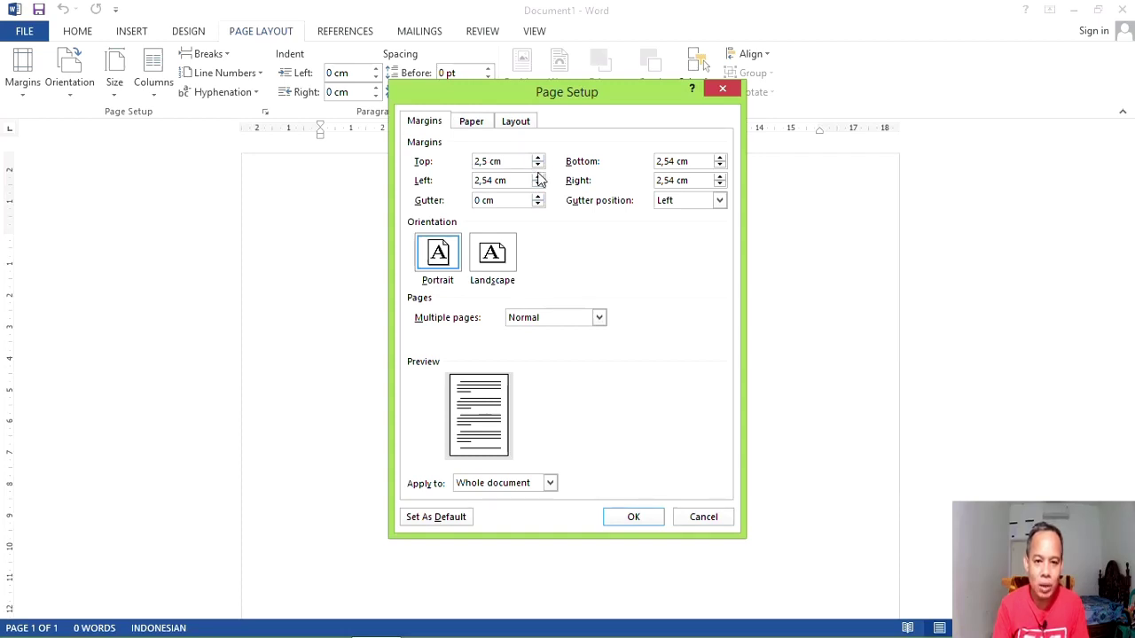
click(538, 185)
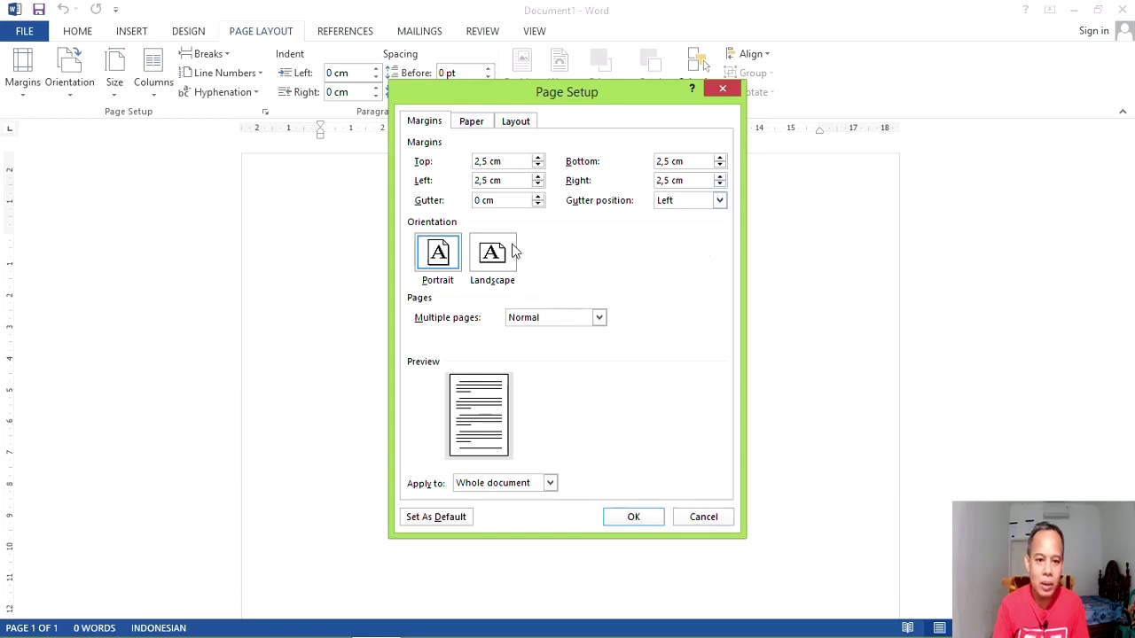
click(640, 519)
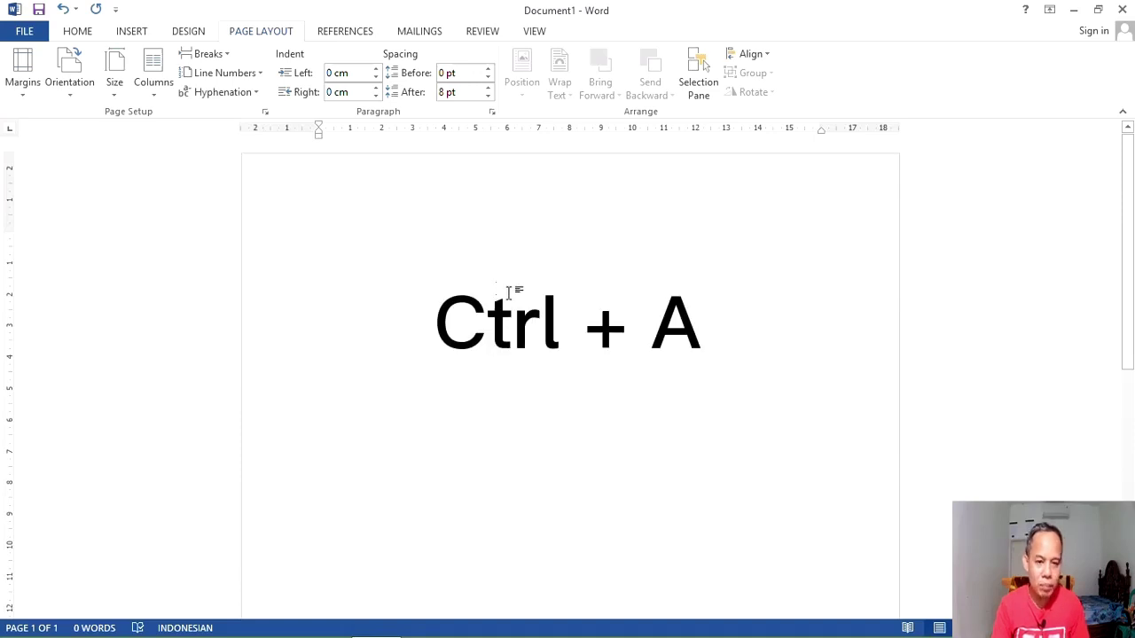
- Select the whole document and set Spacing After to 0 pt with Single line spacing
key(ctrl+a)
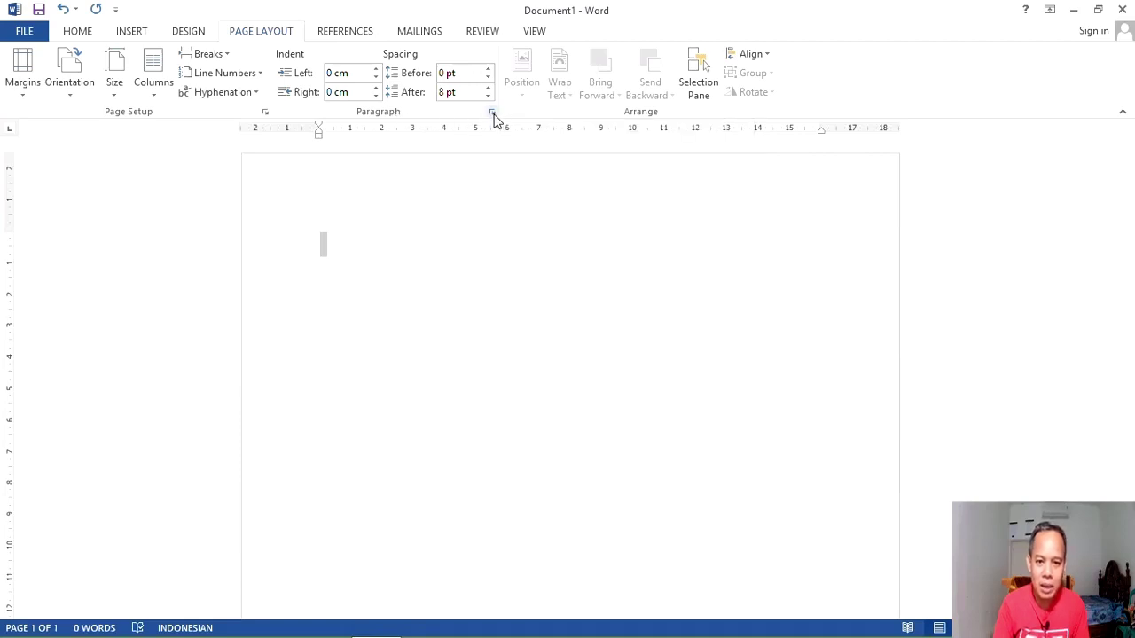
click(493, 115)
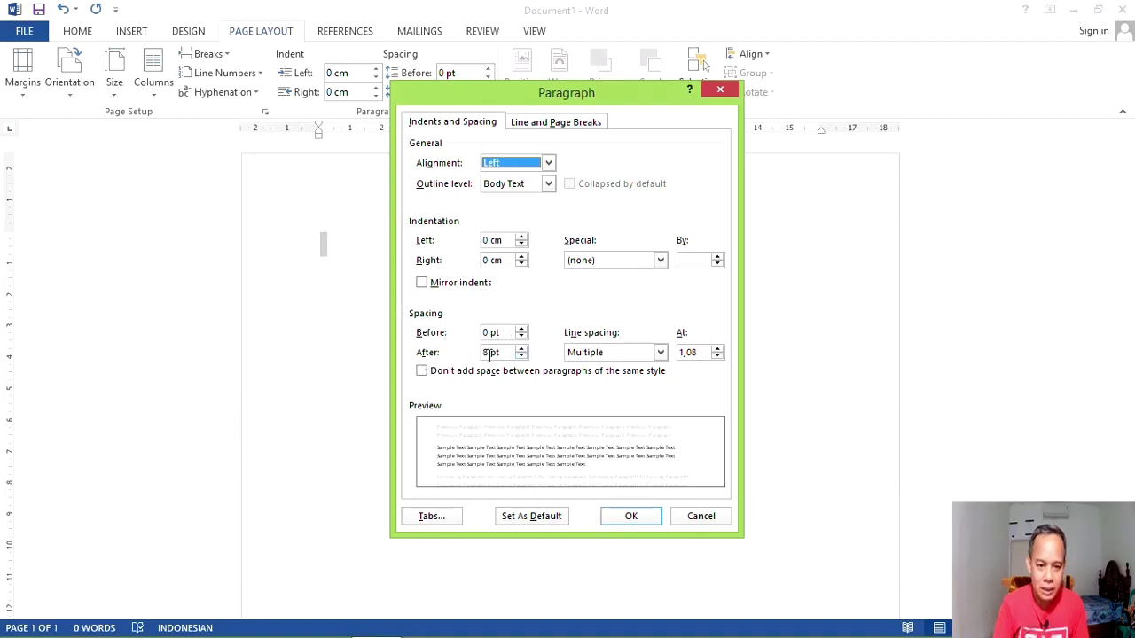
click(522, 356)
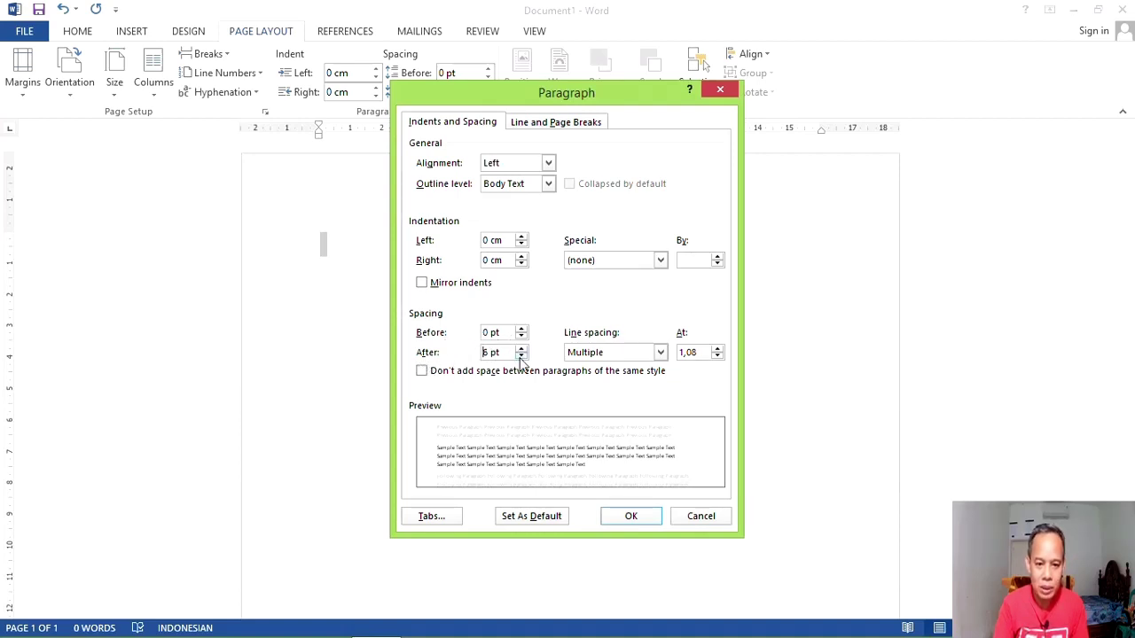
click(616, 357)
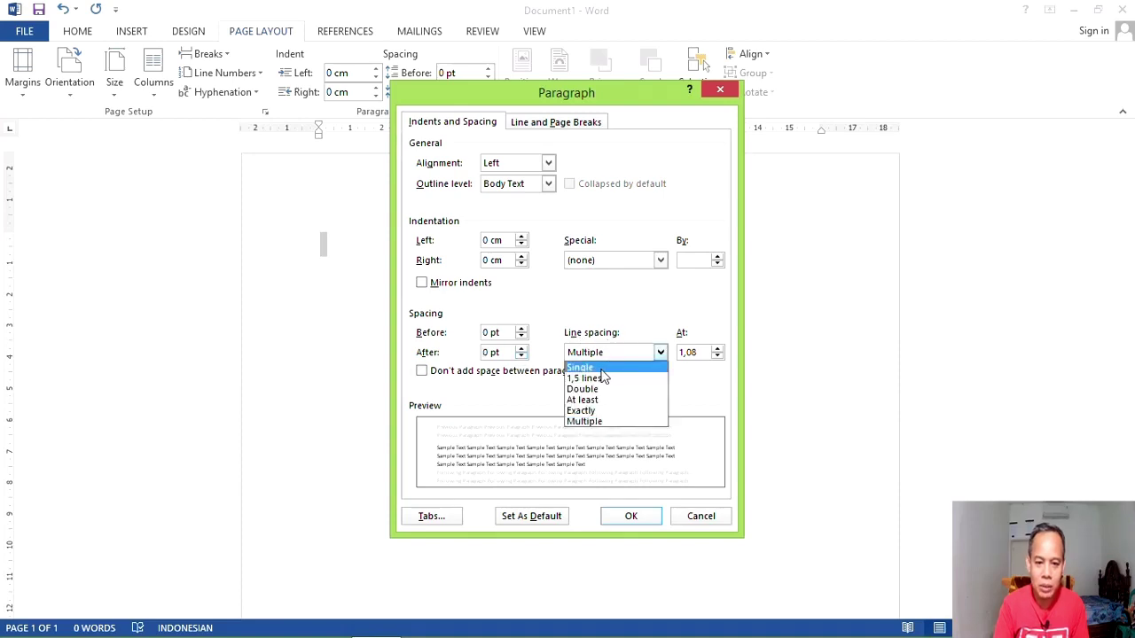
click(600, 367)
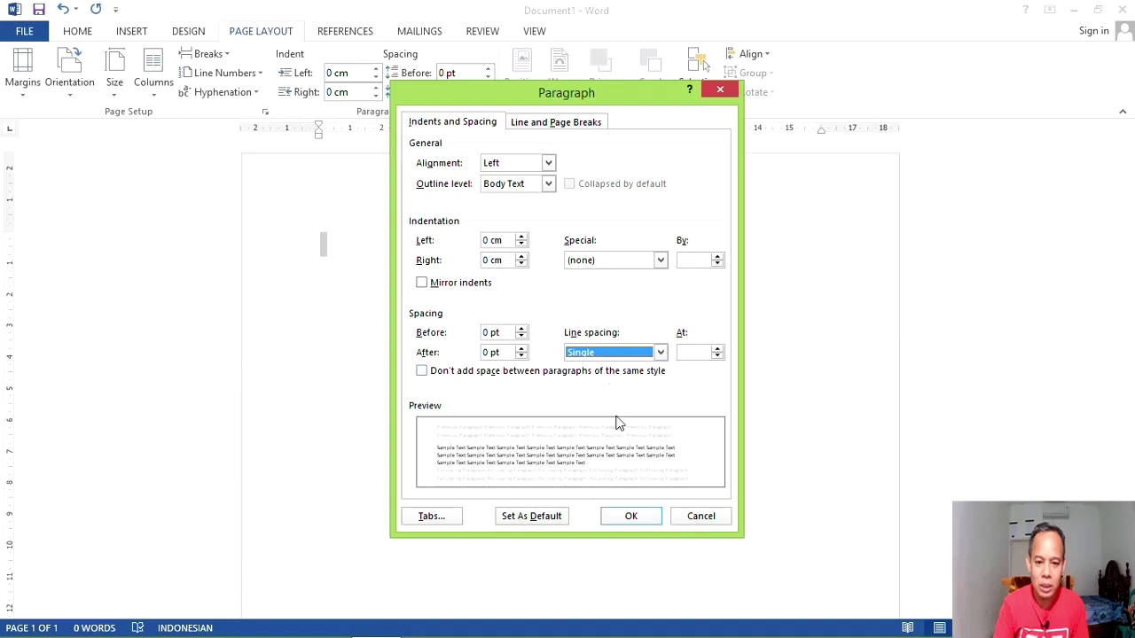
click(624, 520)
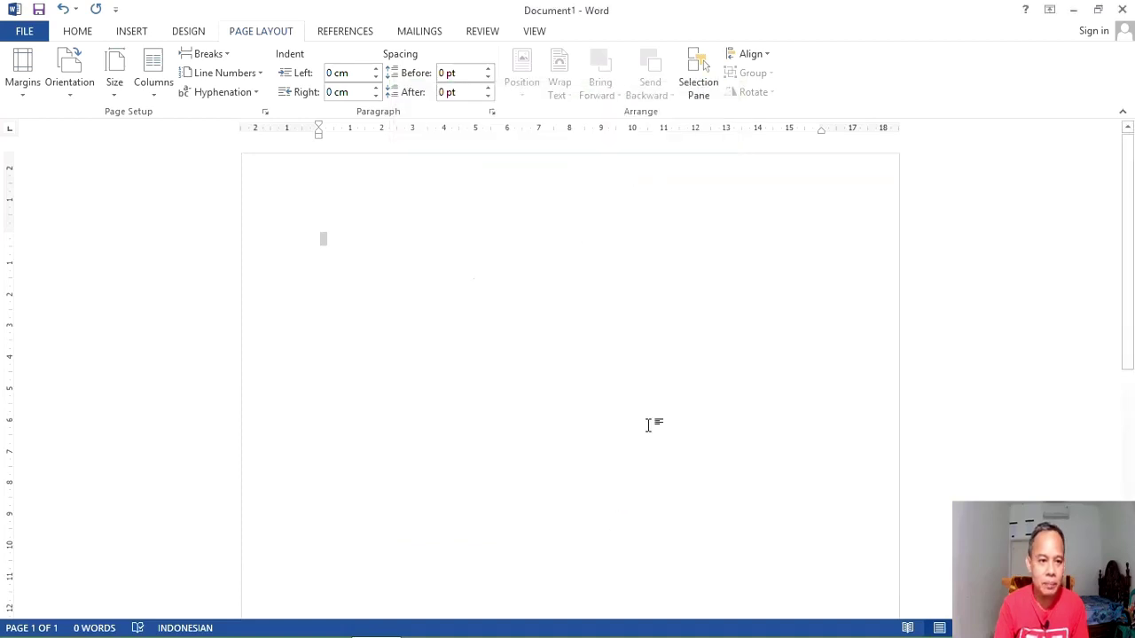
- Change the document font to Times New Roman
click(77, 32)
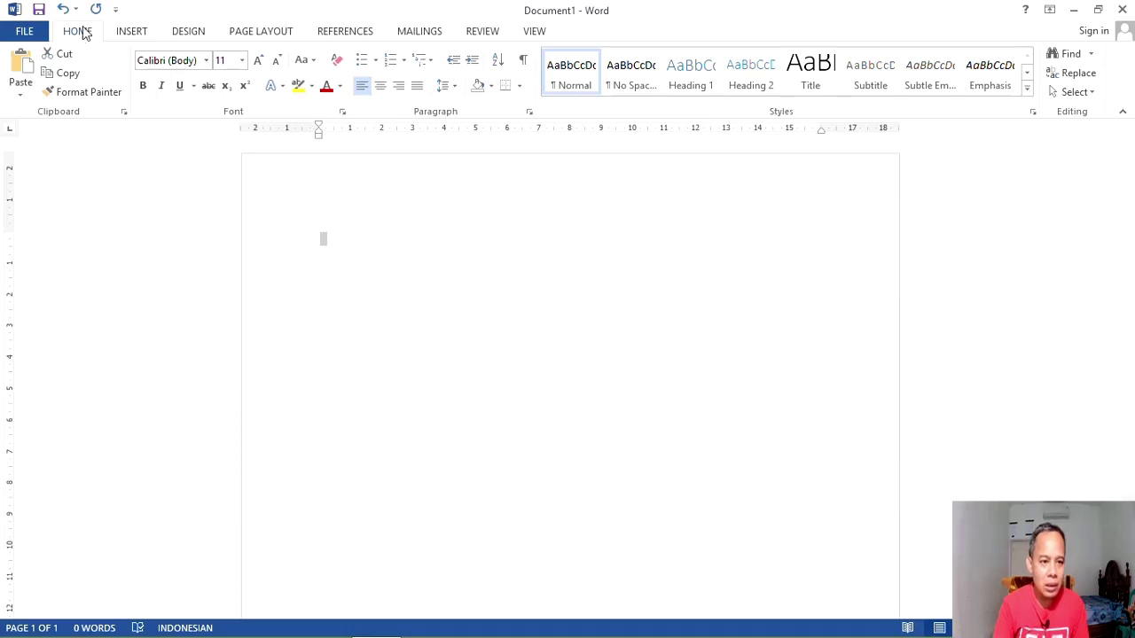
click(190, 63)
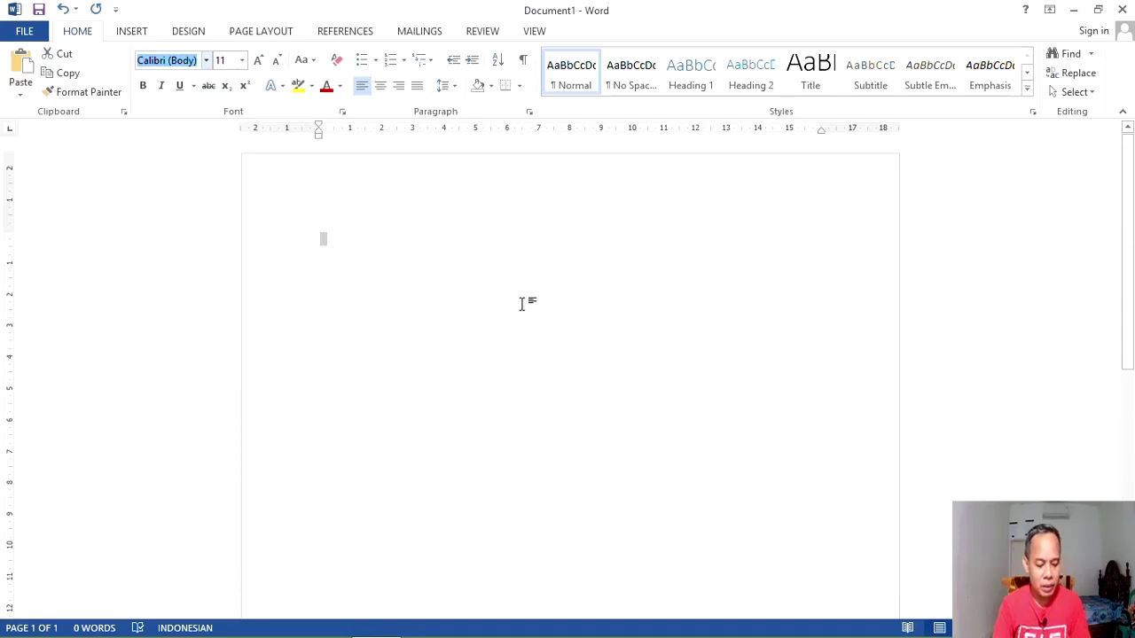
text(Times New Roman)
key(Return)
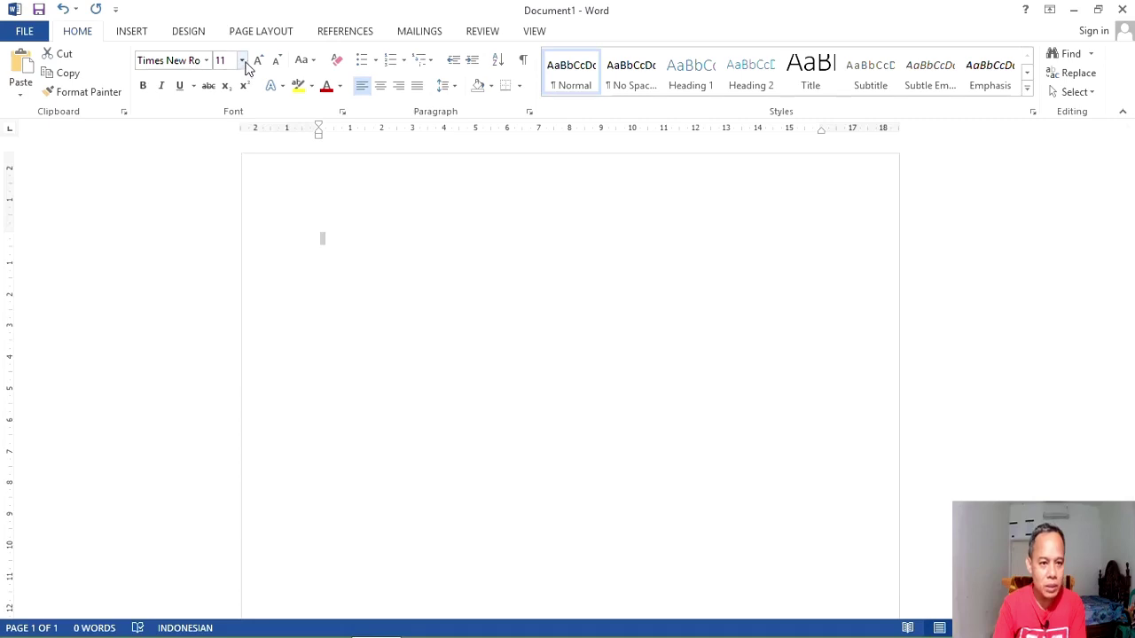
- Type the centred title ULANGAN HARIAN PPKN and left-align the line below it
click(410, 281)
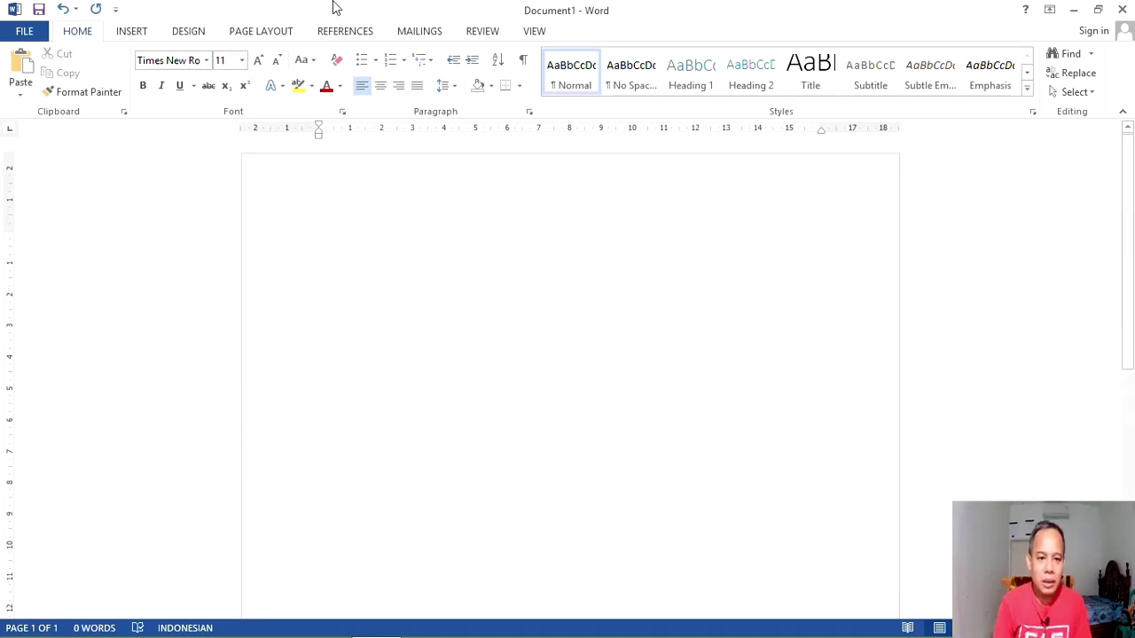
click(379, 85)
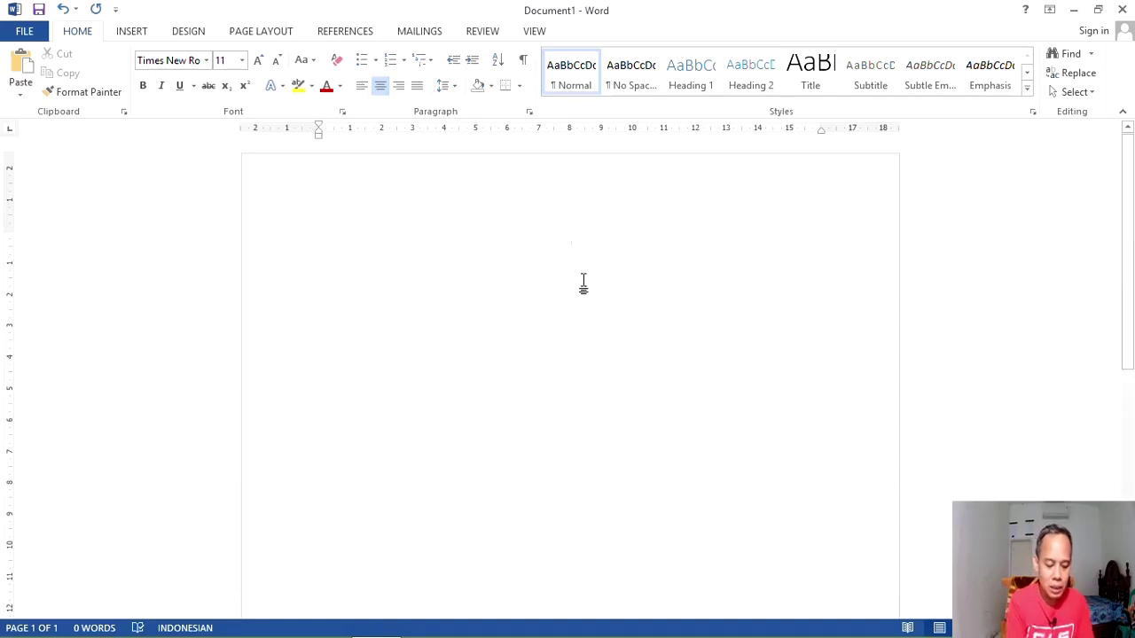
text(U)
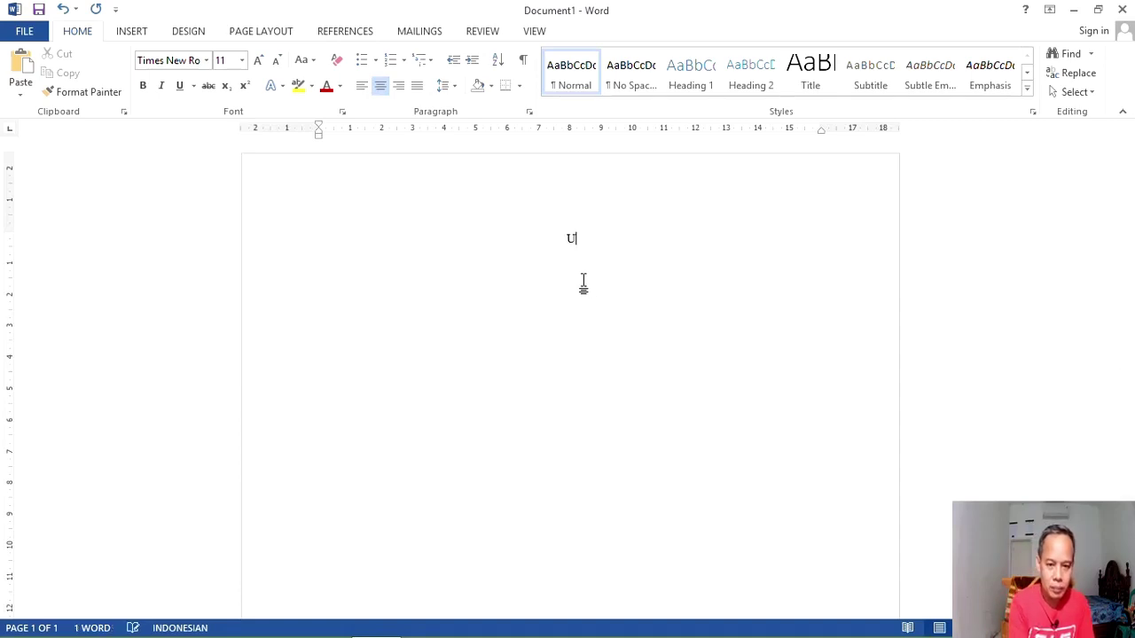
text(LANGAN HARIAN)
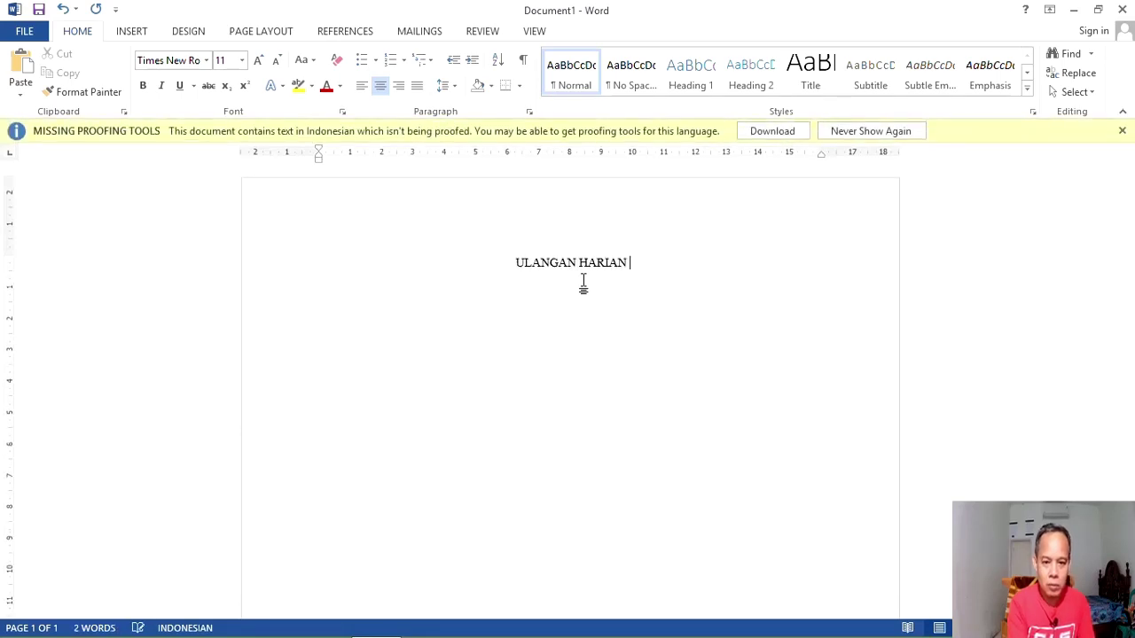
click(1122, 131)
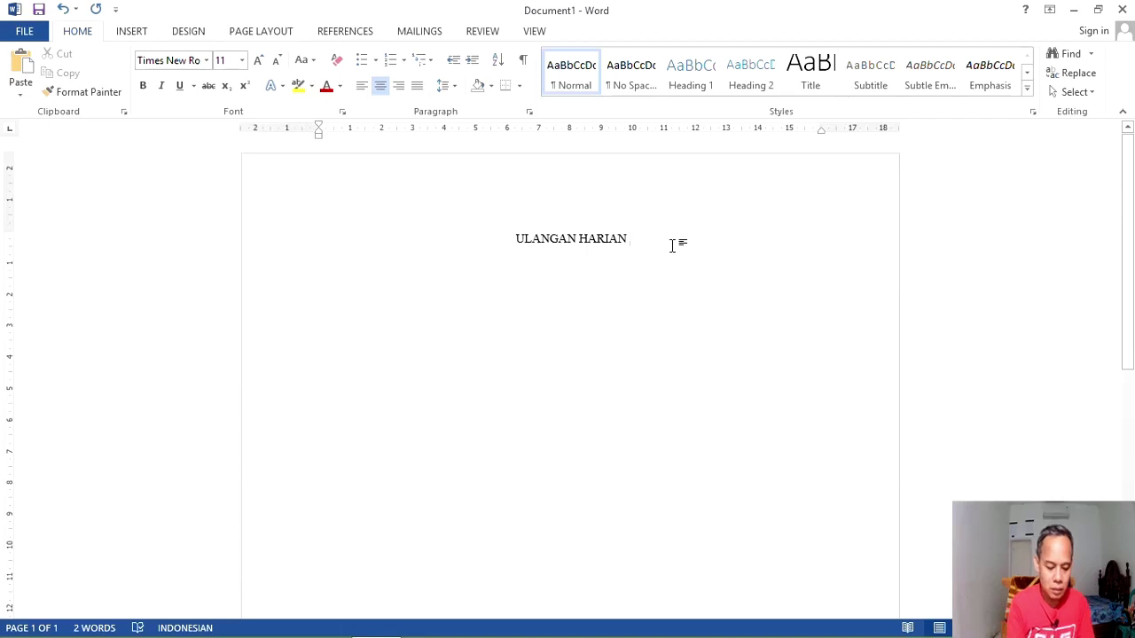
text(P)
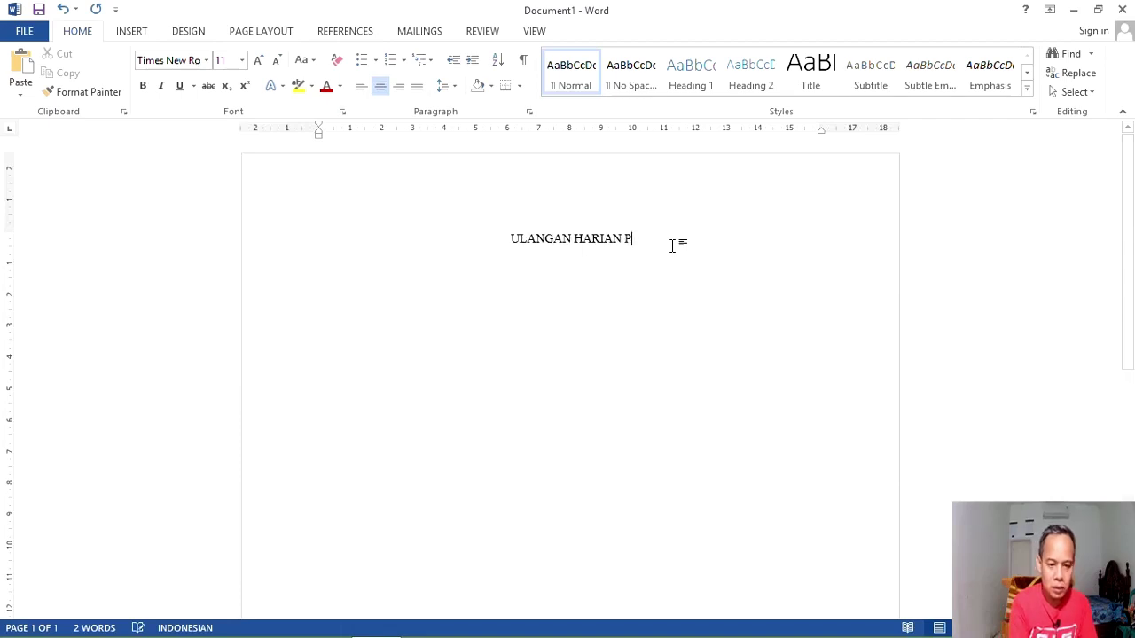
text(PKN)
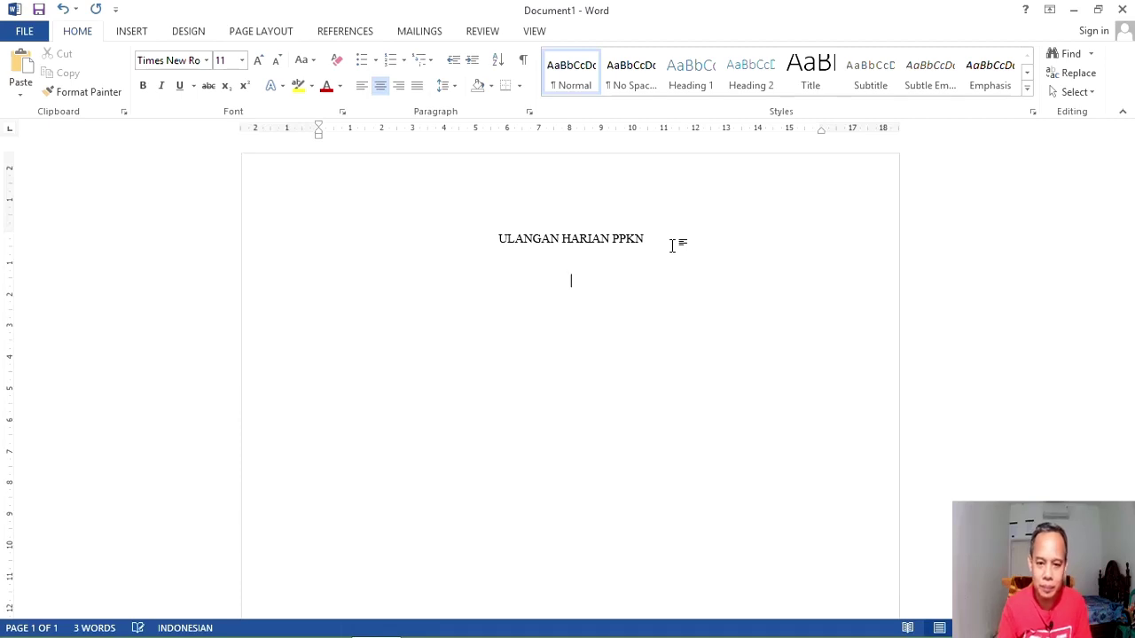
click(363, 91)
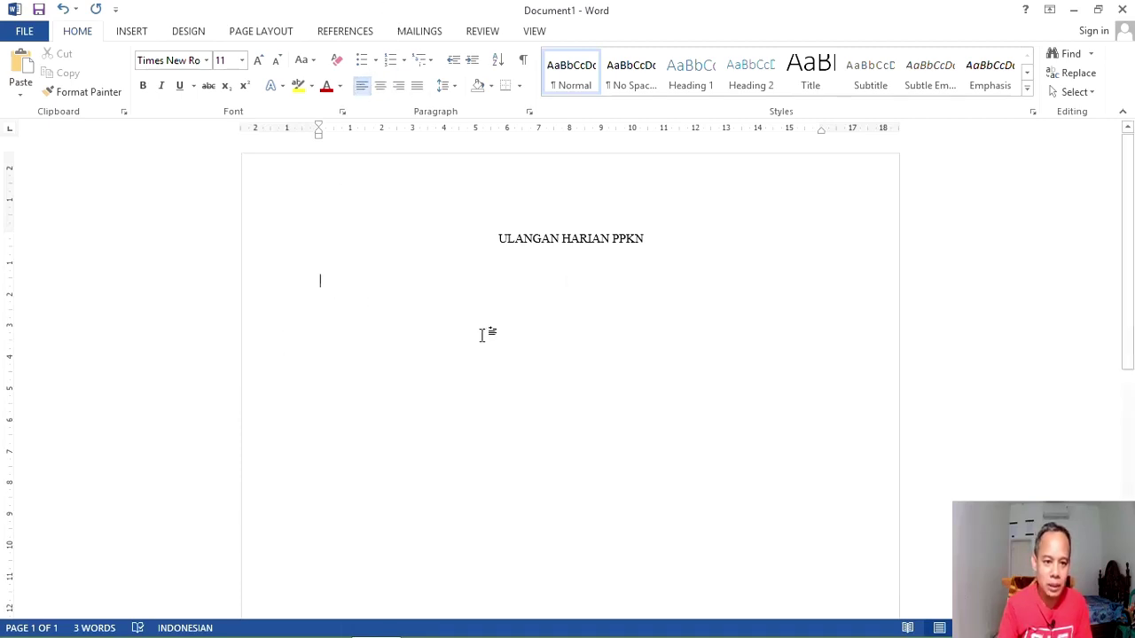
- Type the Nama line with two ruler tab stops for the colon and dotted blank
text(Nama)
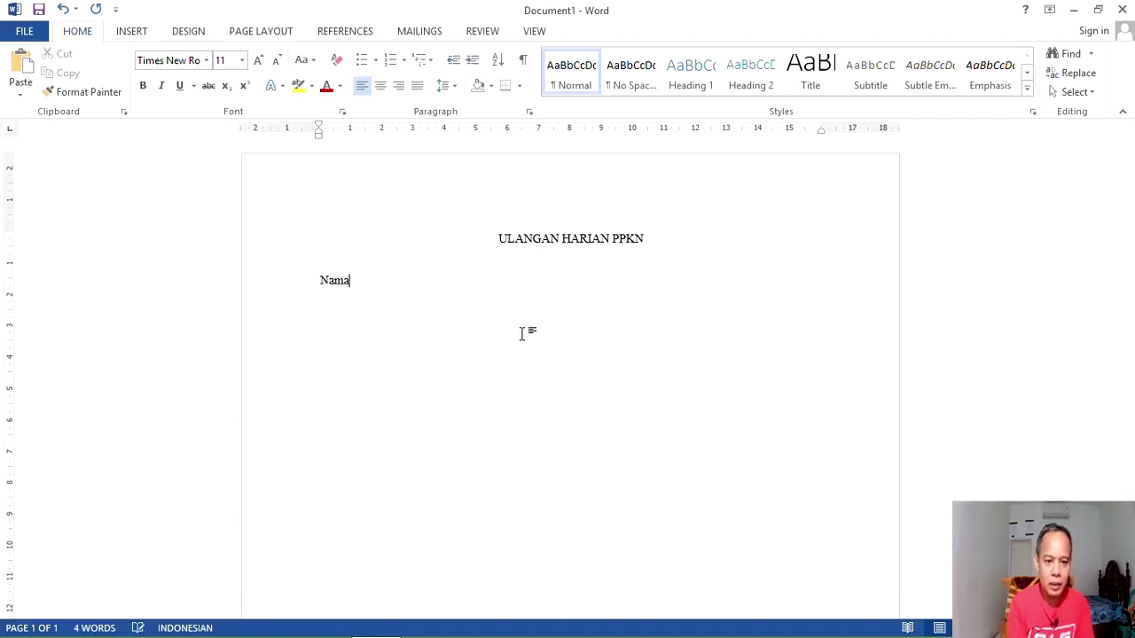
click(399, 132)
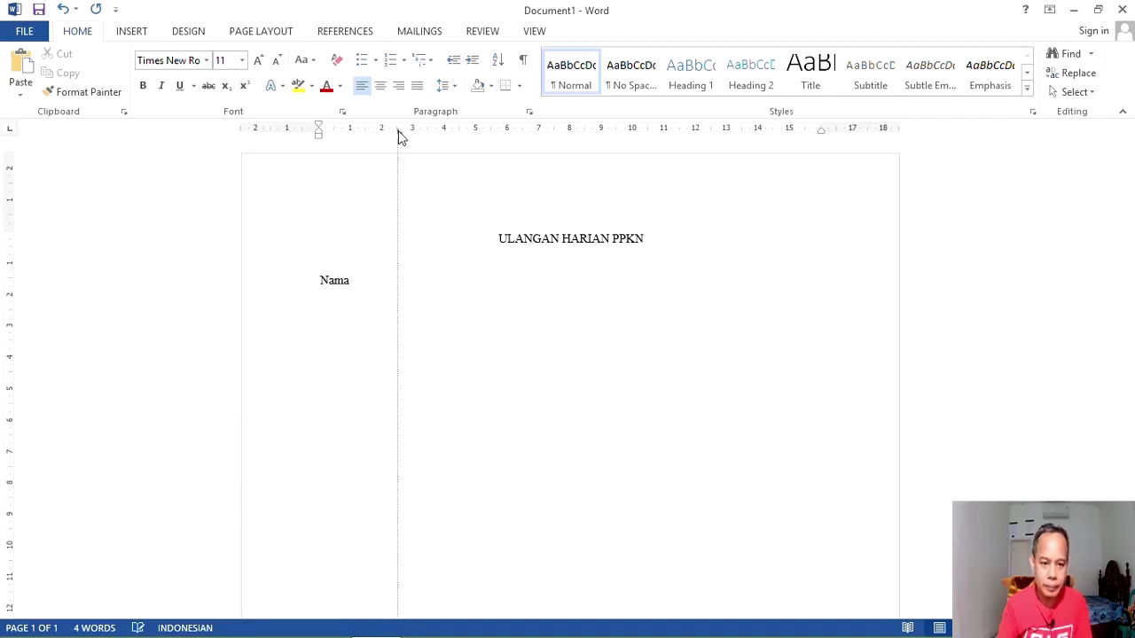
key(Tab)
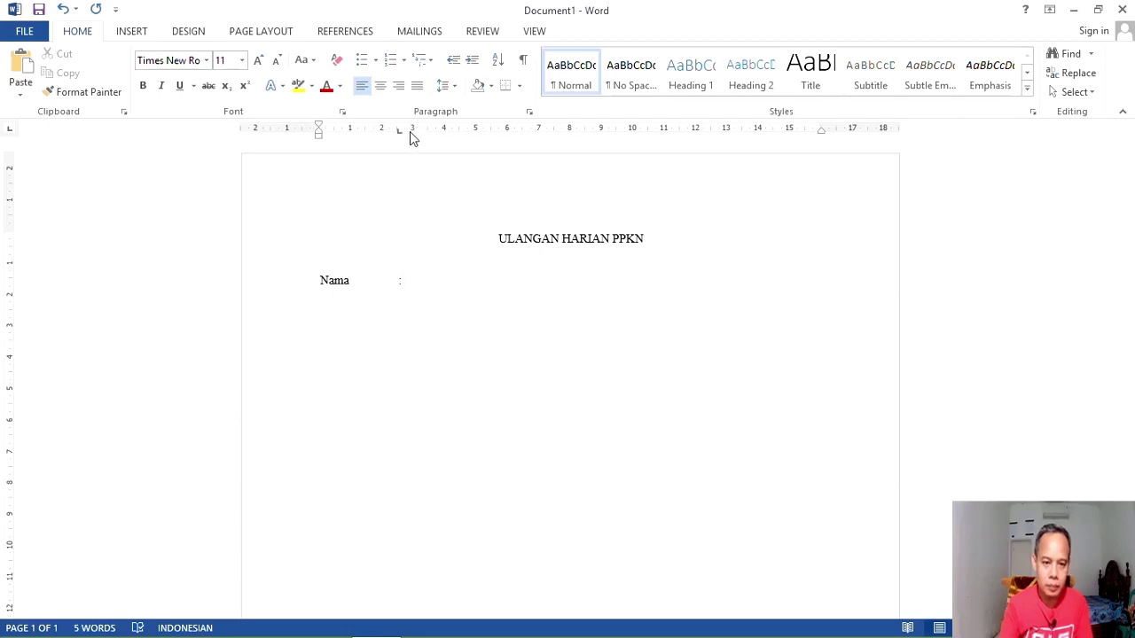
click(412, 131)
key(Tab)
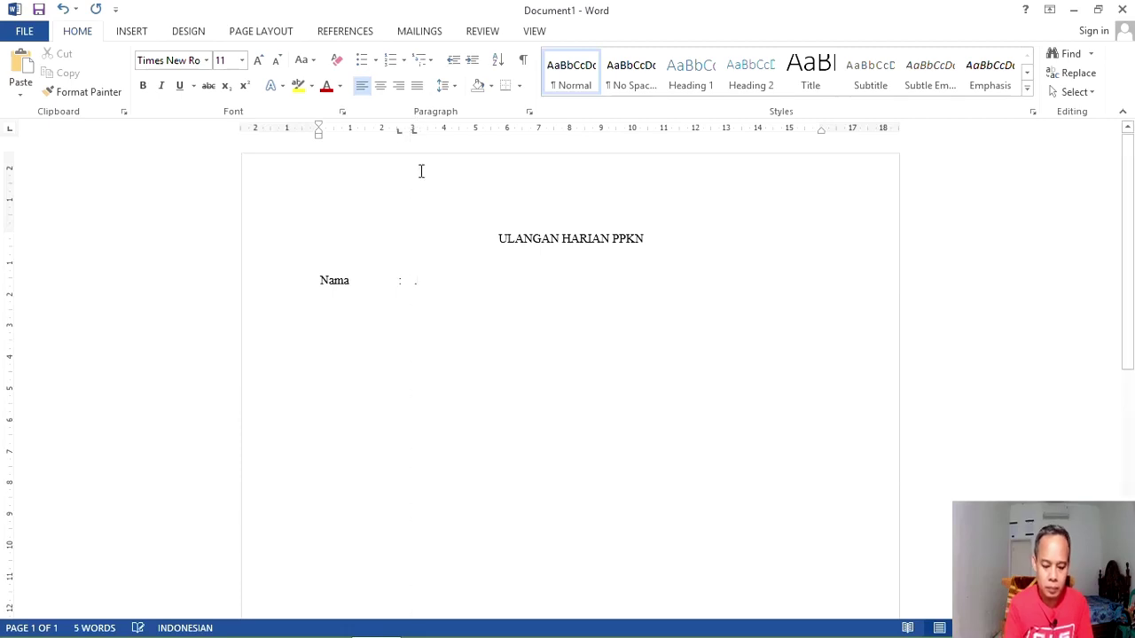
text(.)
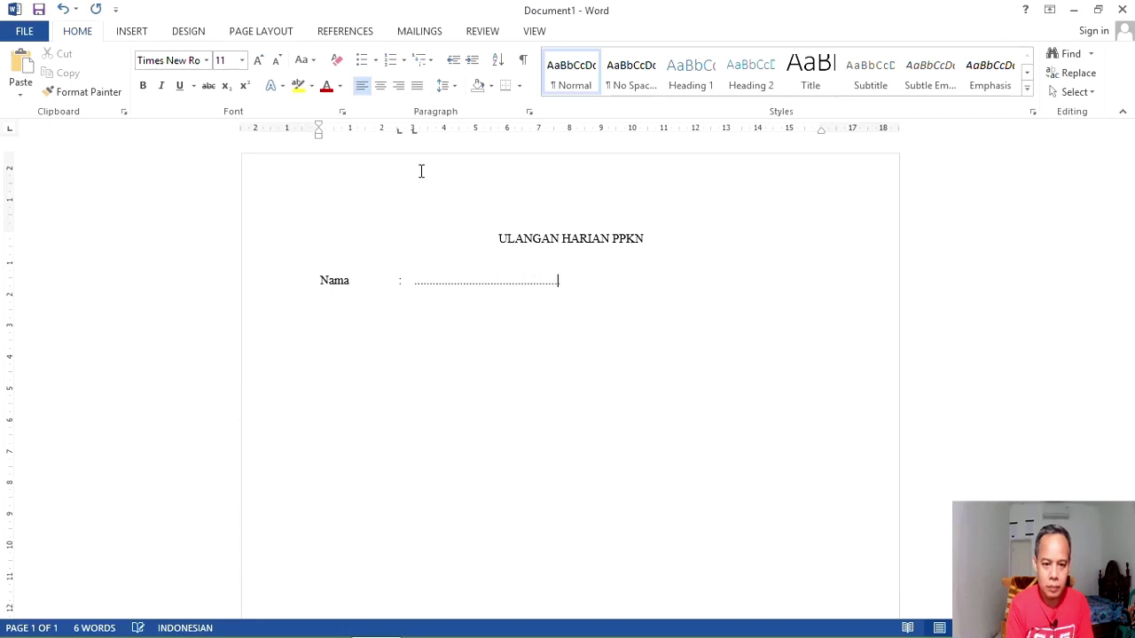
- Copy Nama's dotted blank and add a Kelas line with the same blank pasted in
click(415, 282)
key(shift+End)
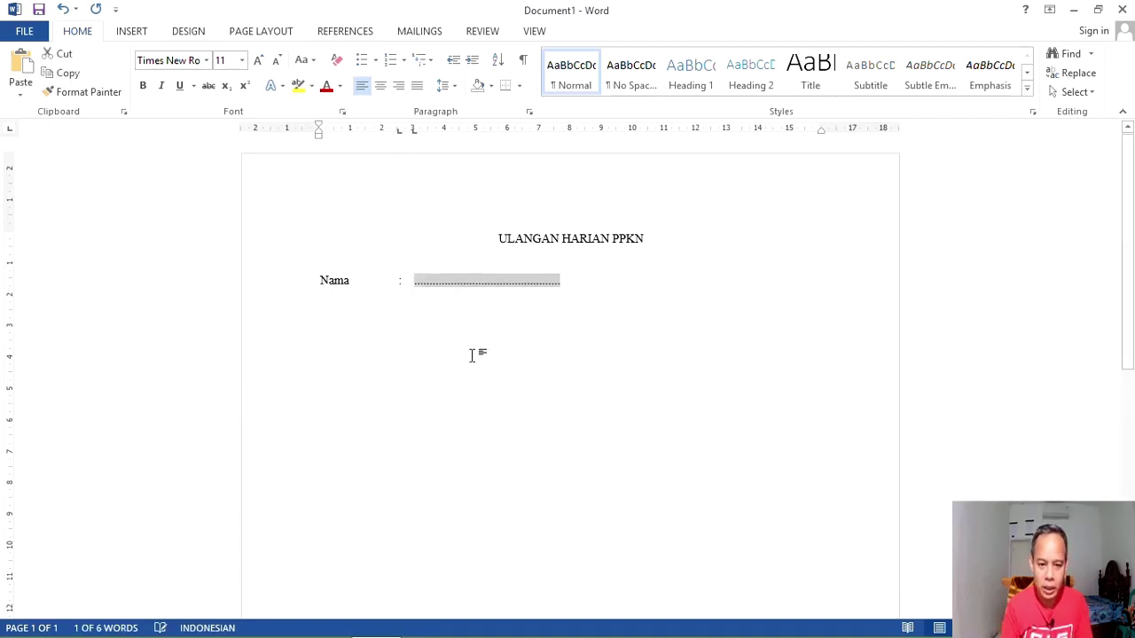
right_click(483, 287)
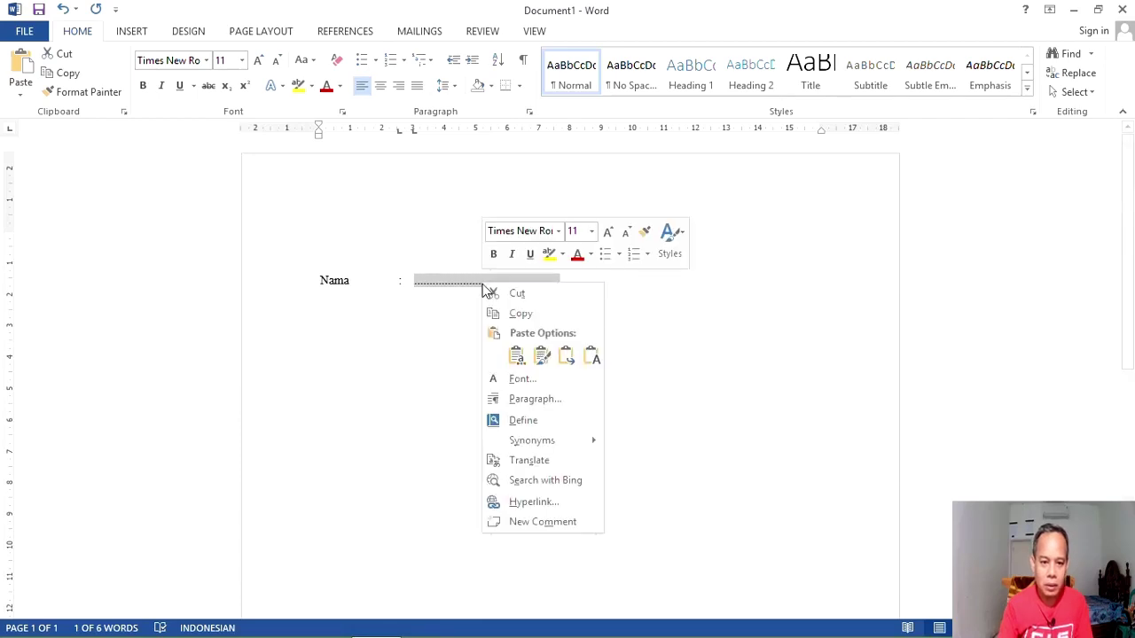
click(511, 312)
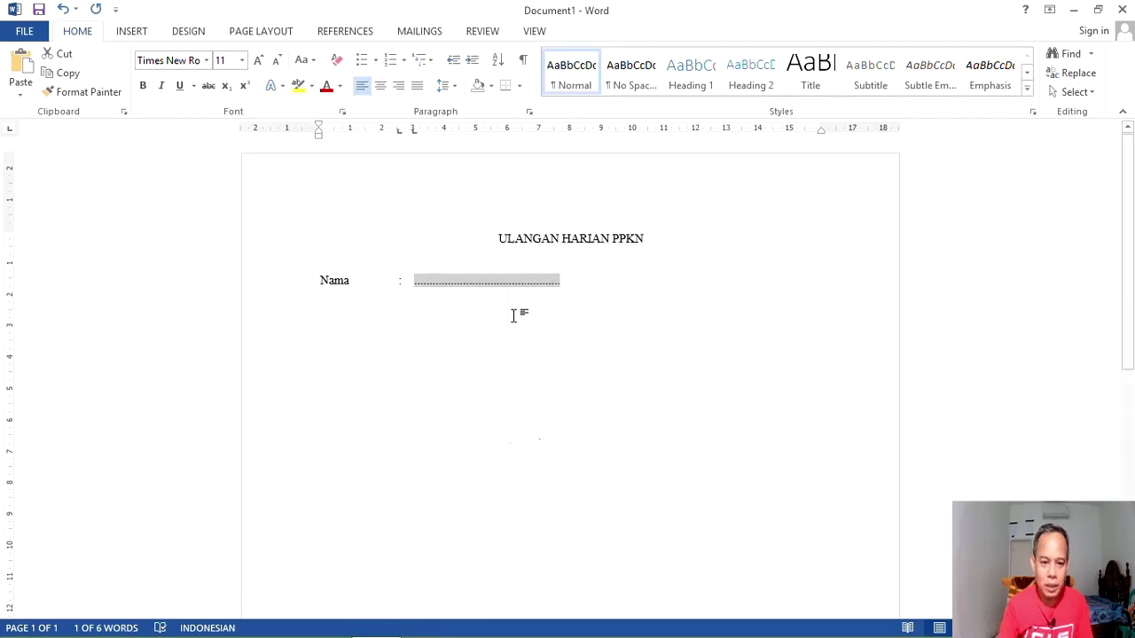
click(577, 287)
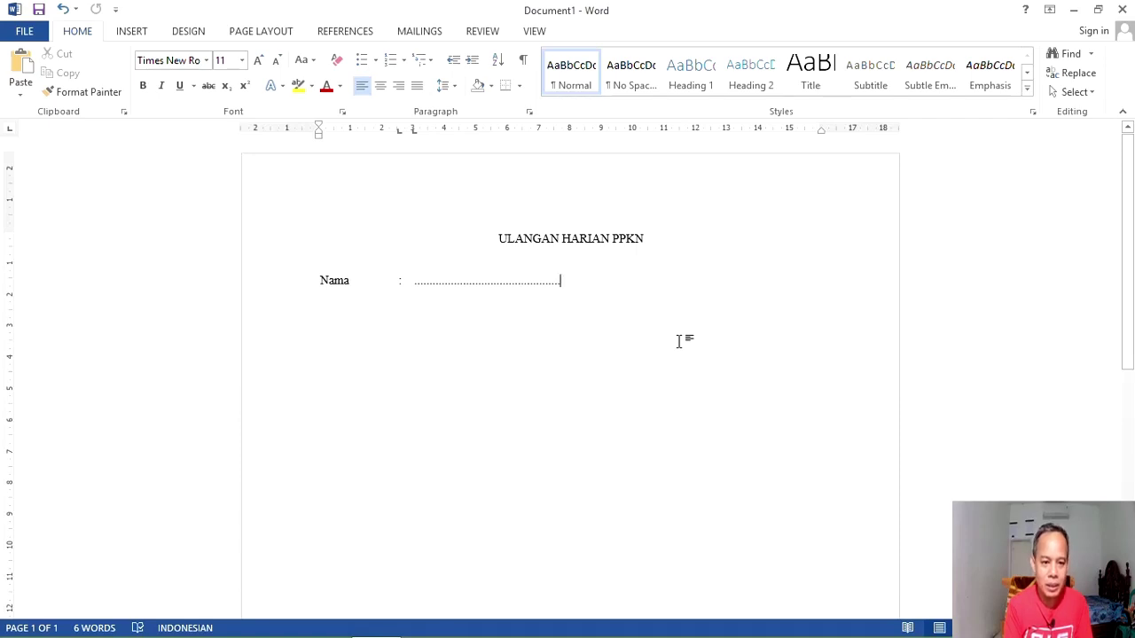
key(Return)
text(Kela)
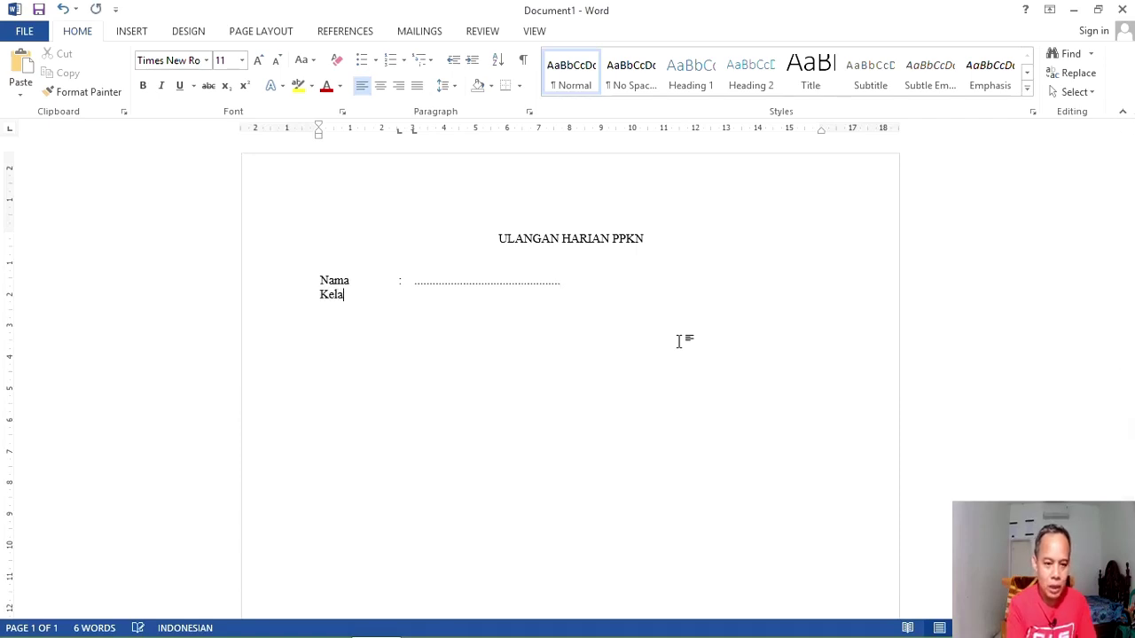
text(s)
key(Tab)
key(ctrl+v)
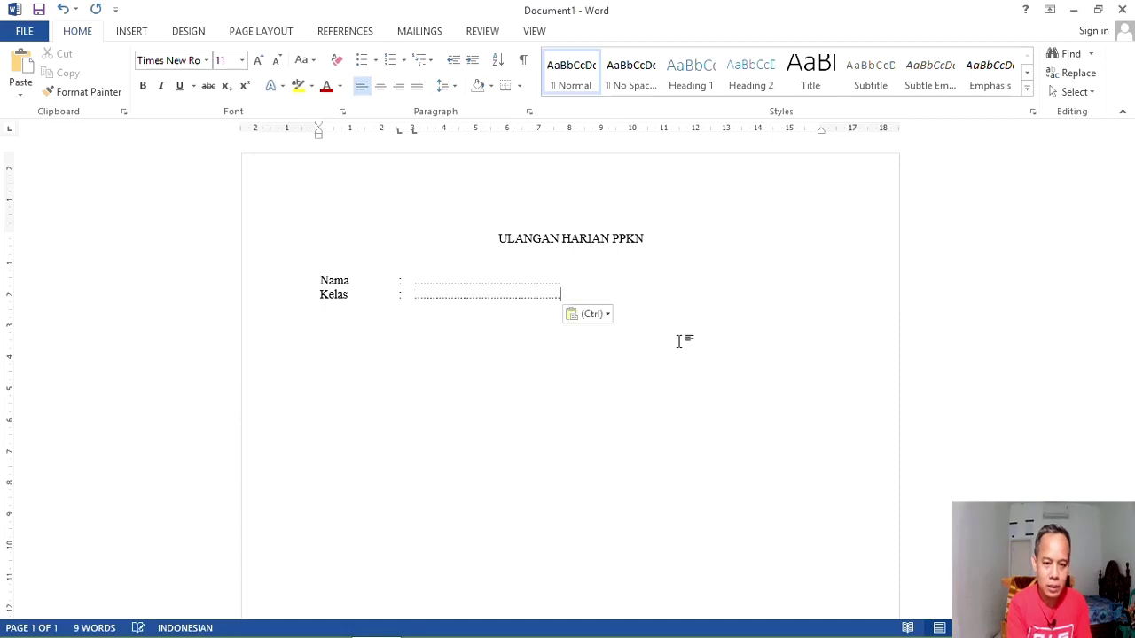
- Add the Hari, Tanggal line with a colon and pasted dotted blank, then a blank line
key(Return)
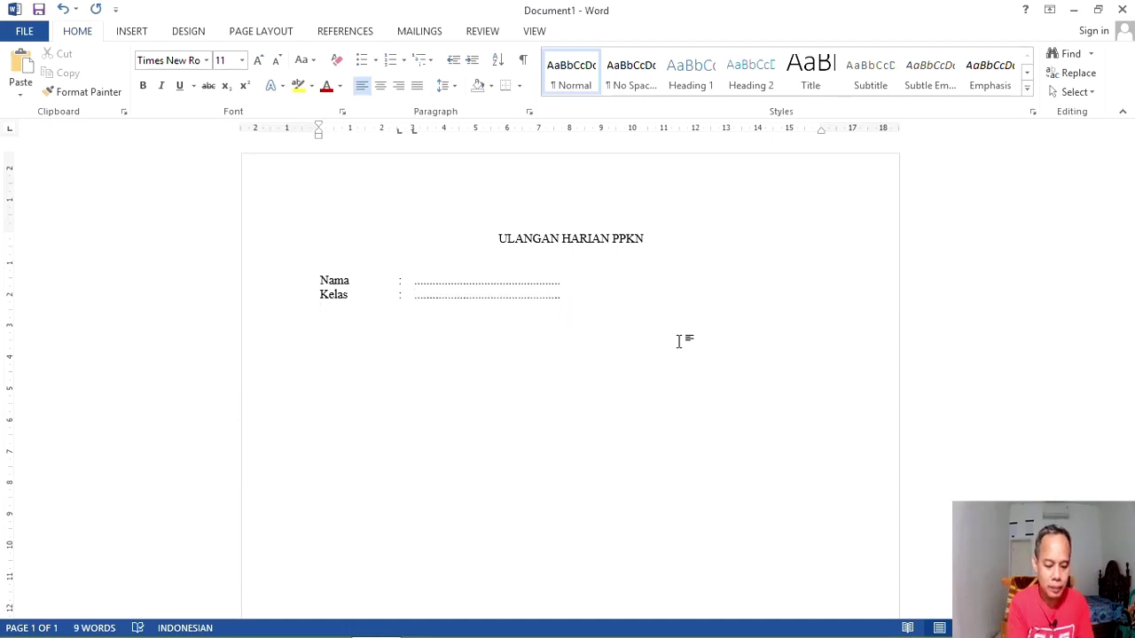
text(Hari, Tan)
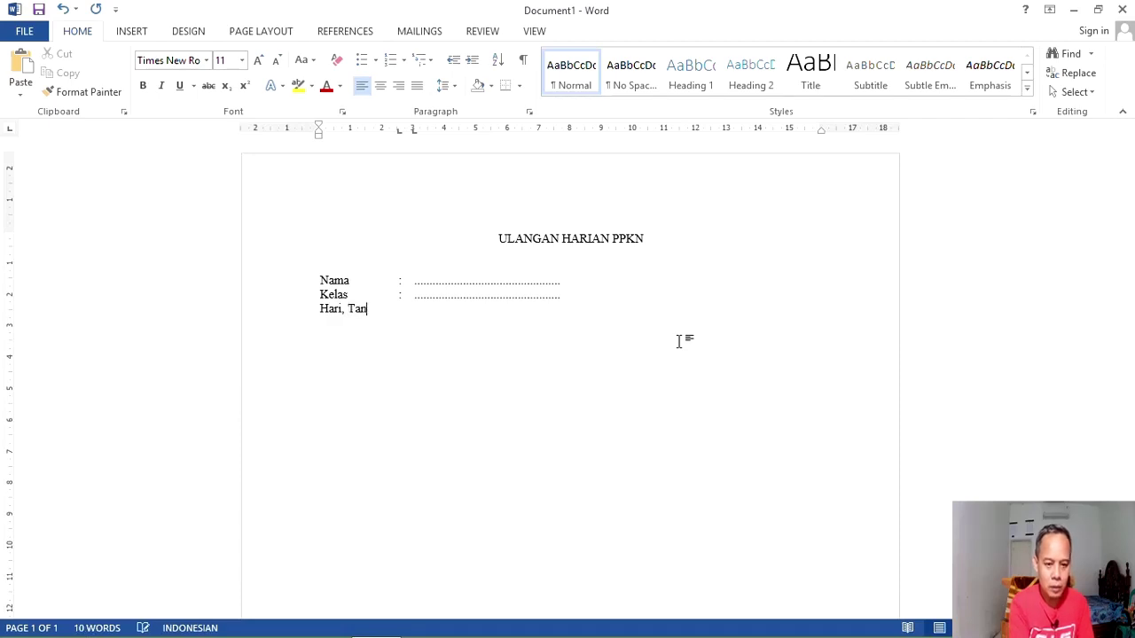
text(gga;)
key(Tab)
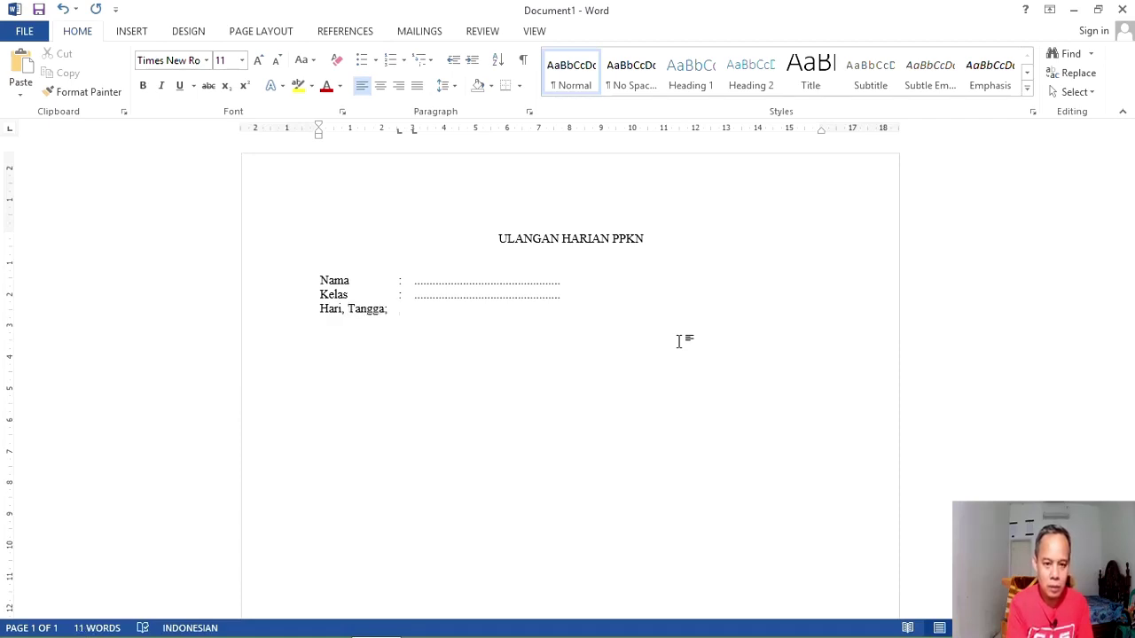
key(BackSpace)
key(BackSpace)
text(l)
key(Tab)
text(:)
key(Tab)
key(ctrl+v)
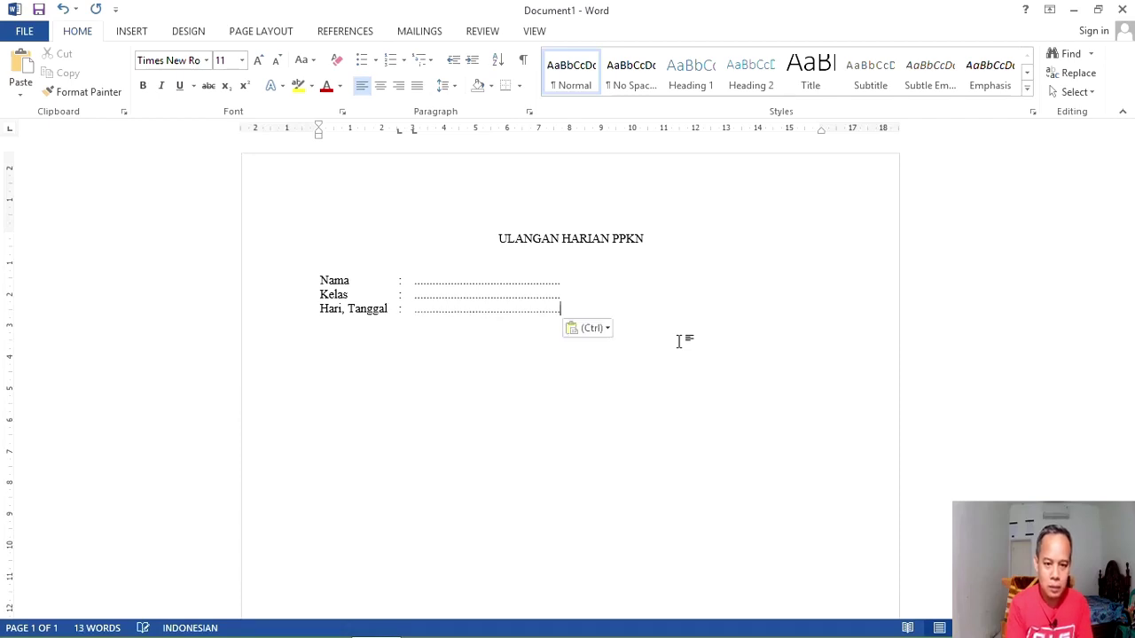
key(Return)
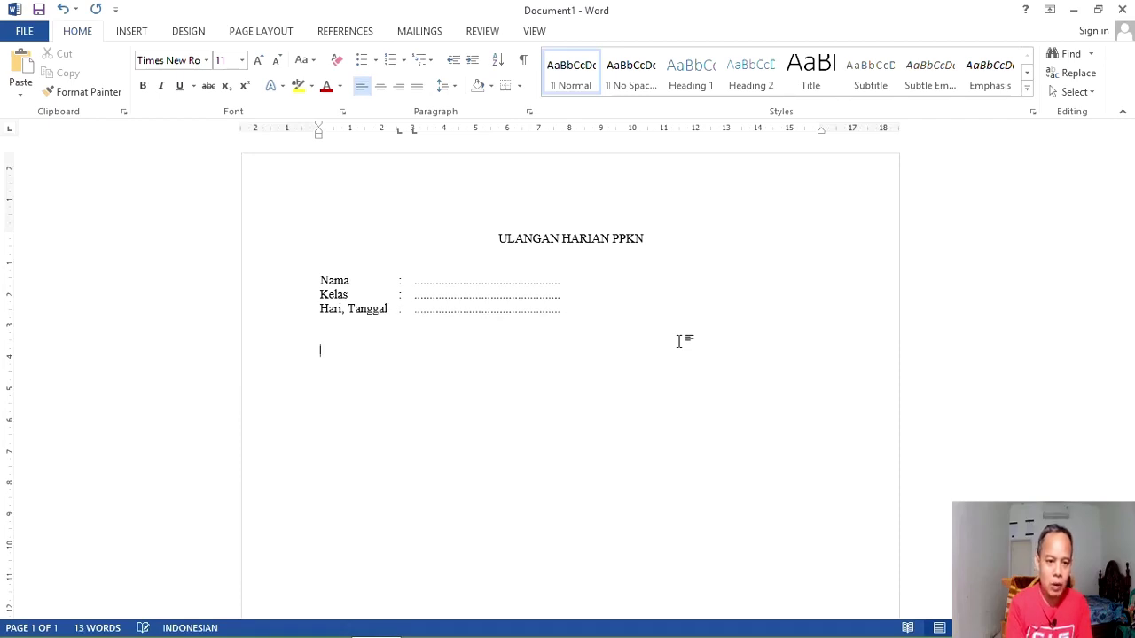
- Type 'Pilihlah salah satu jawaban yang menurut Anda benar !' and make it bold
text(Pilihlah)
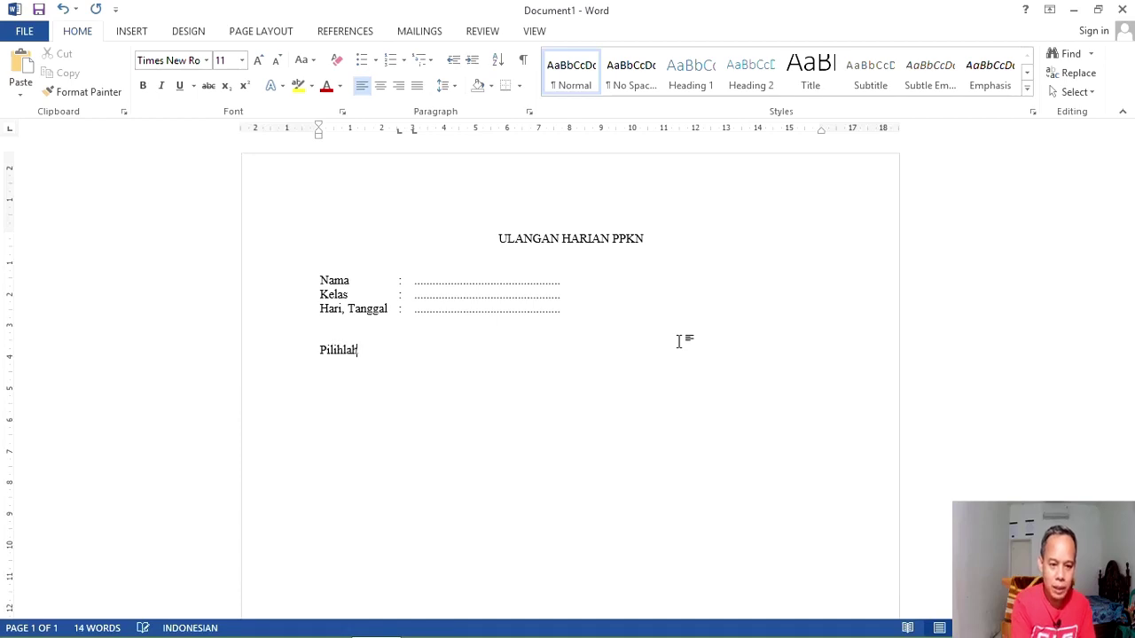
text( salah satu ja)
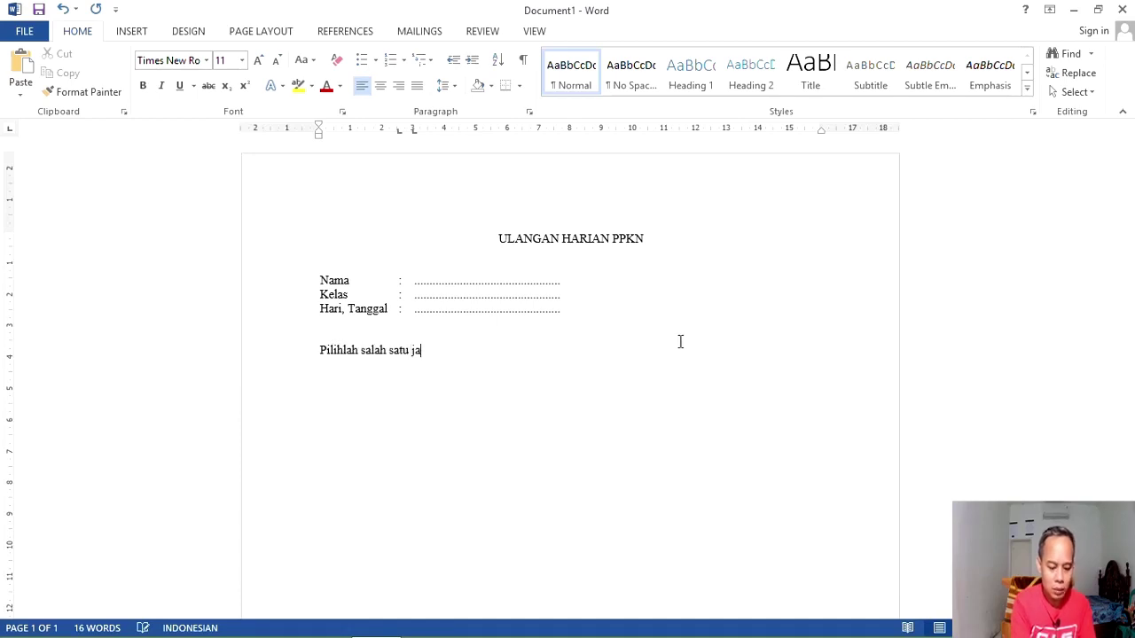
text(wbaan)
key(BackSpace)
key(BackSpace)
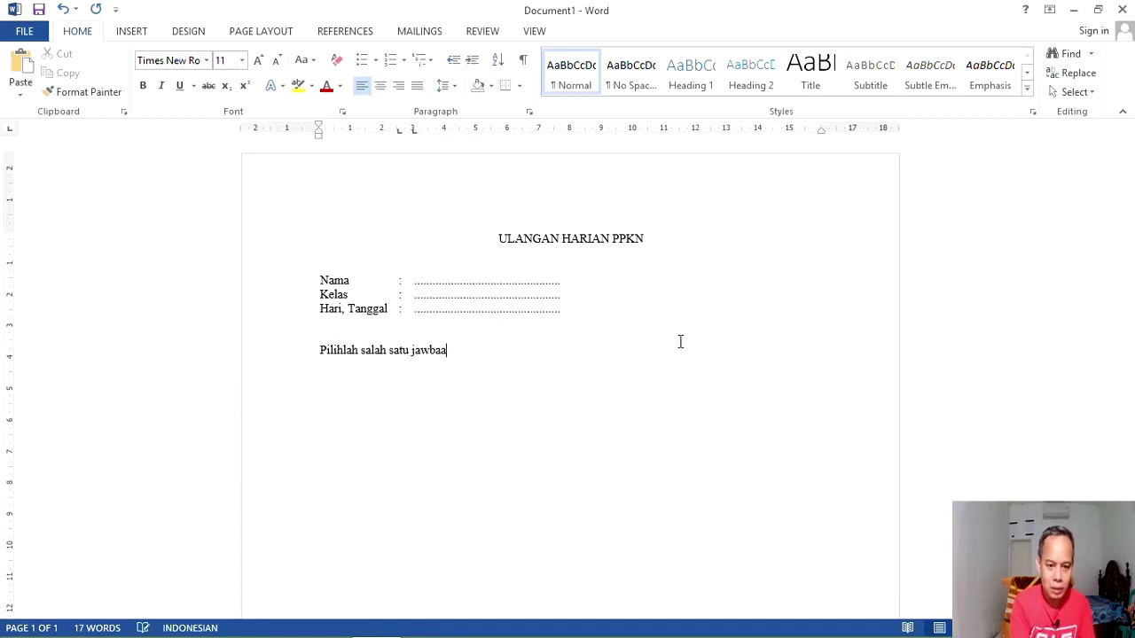
key(BackSpace)
key(BackSpace)
key(BackSpace)
text(aban)
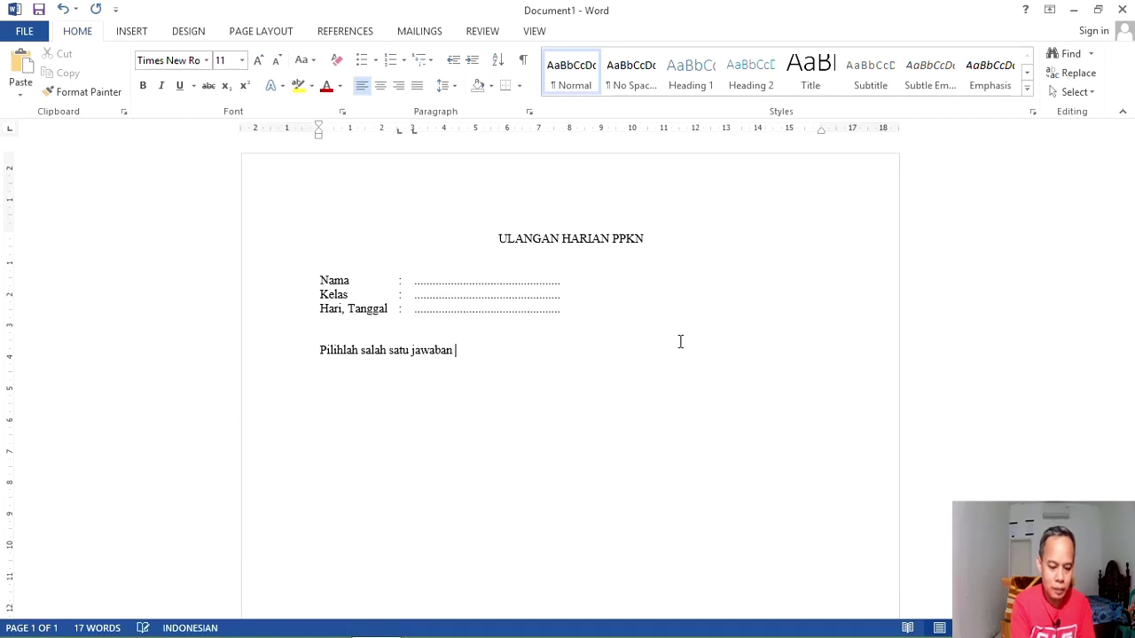
text( yang menu)
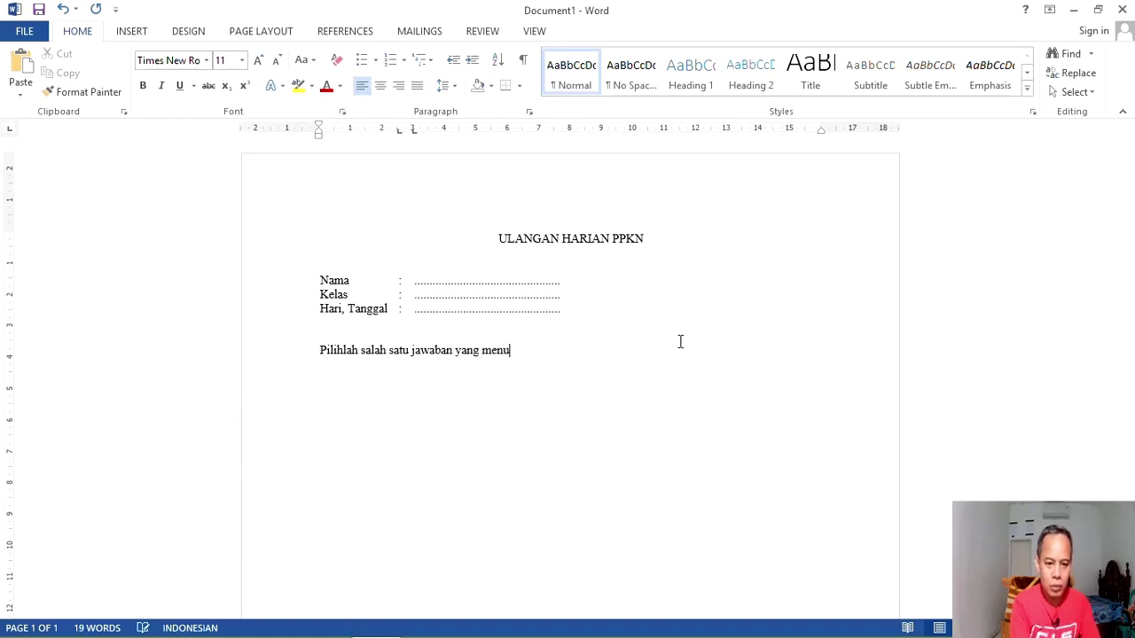
text(rut Anda )
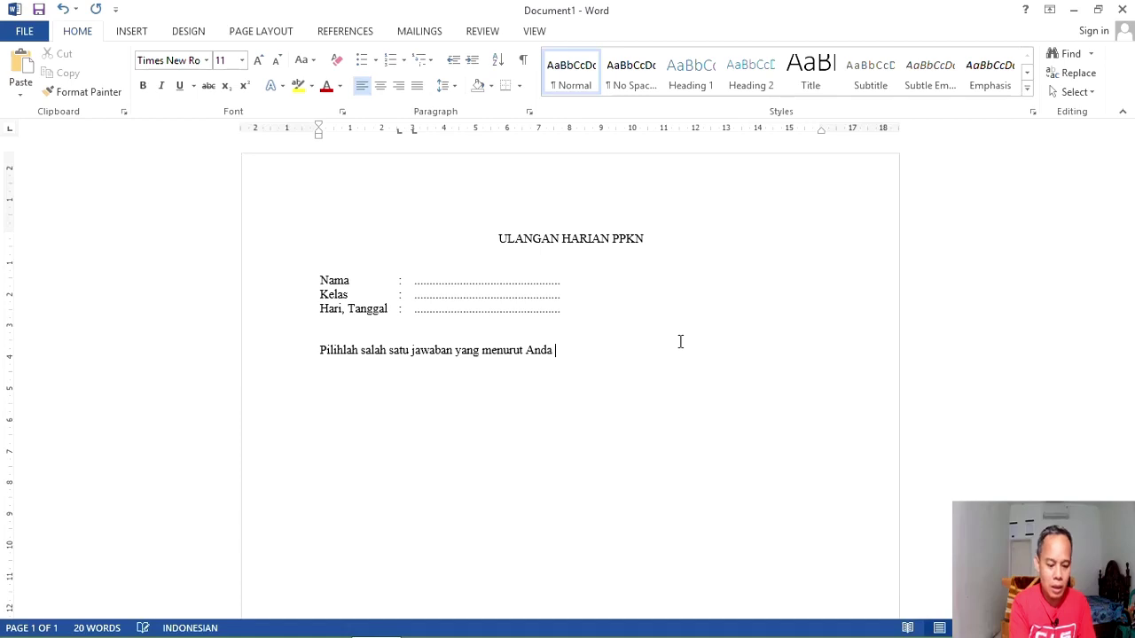
text(benar !)
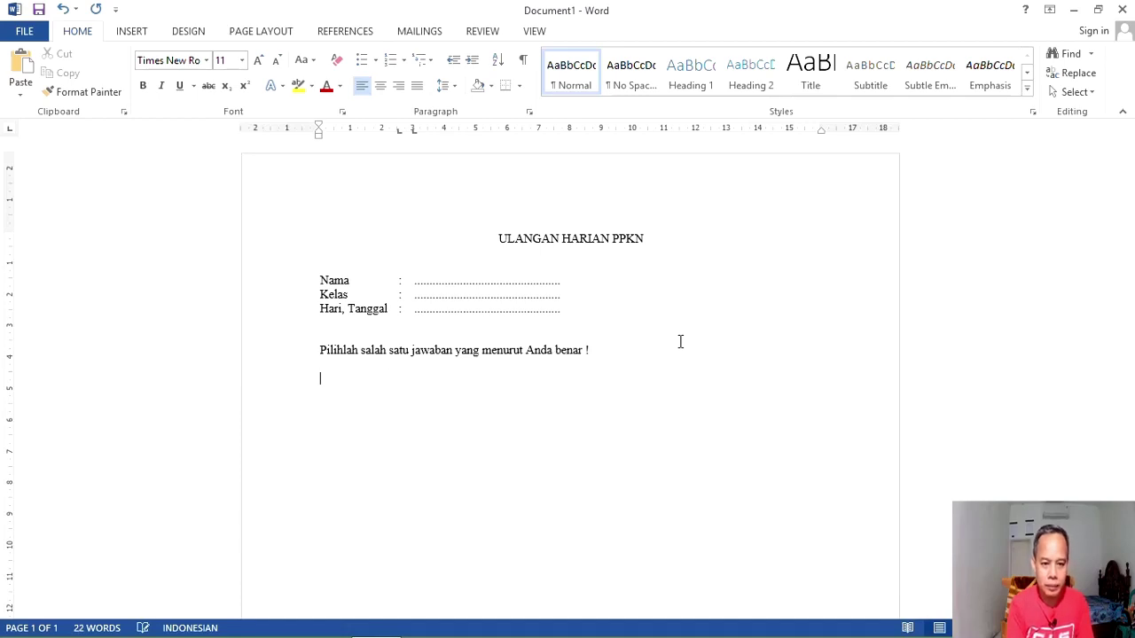
key(shift+End)
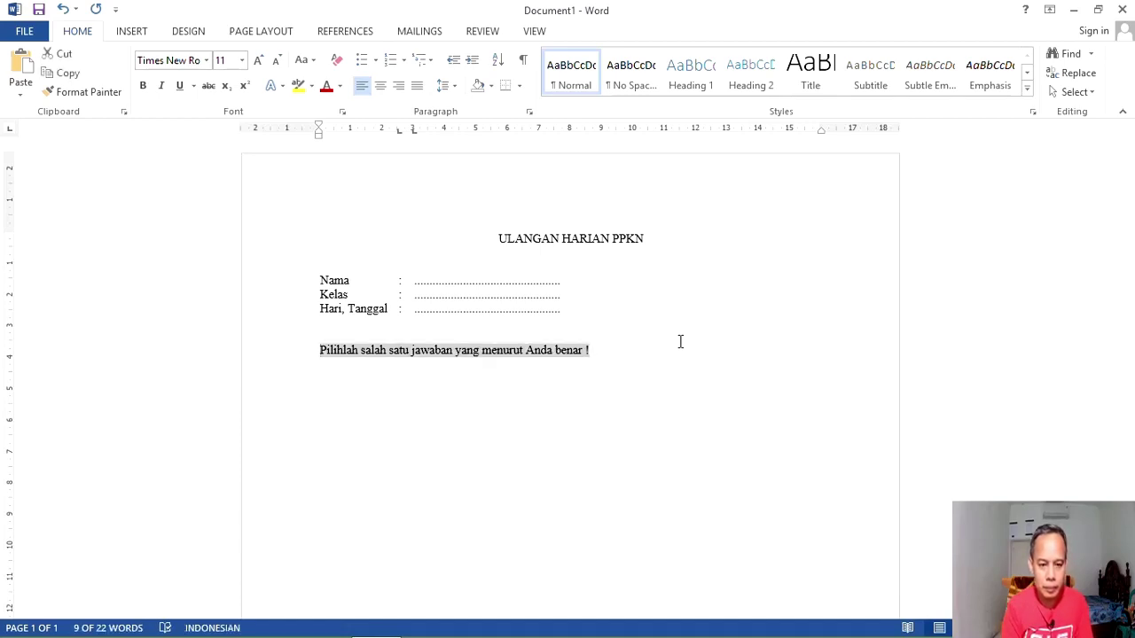
key(ctrl+b)
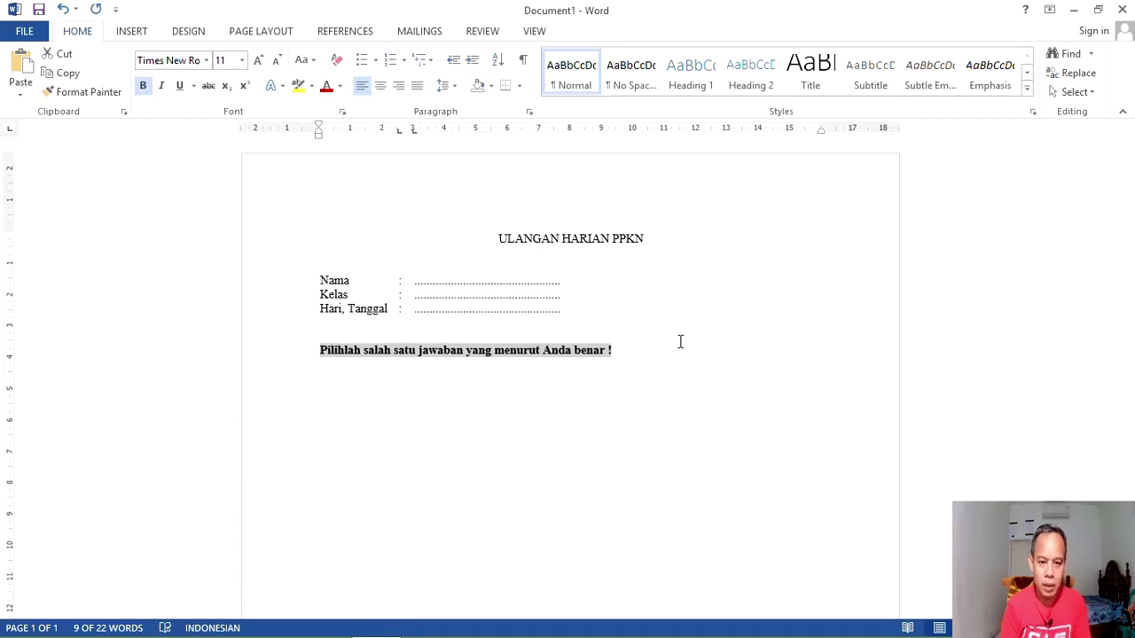
- Make the title ULANGAN HARIAN PPKN bold at 12 pt
click(494, 239)
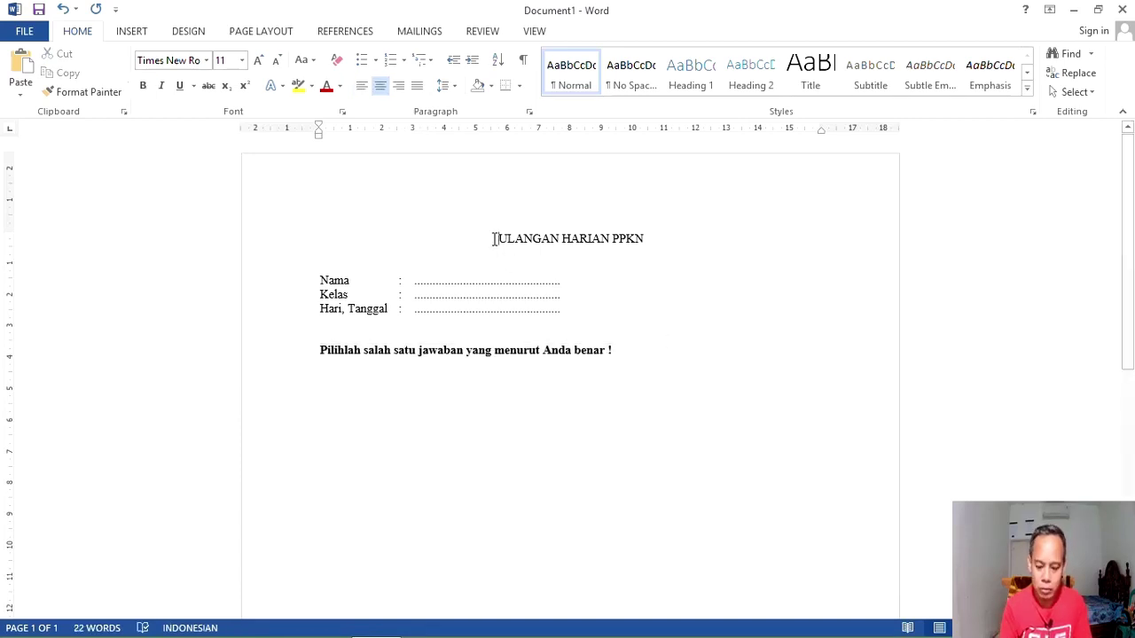
key(shift+End)
key(ctrl+b)
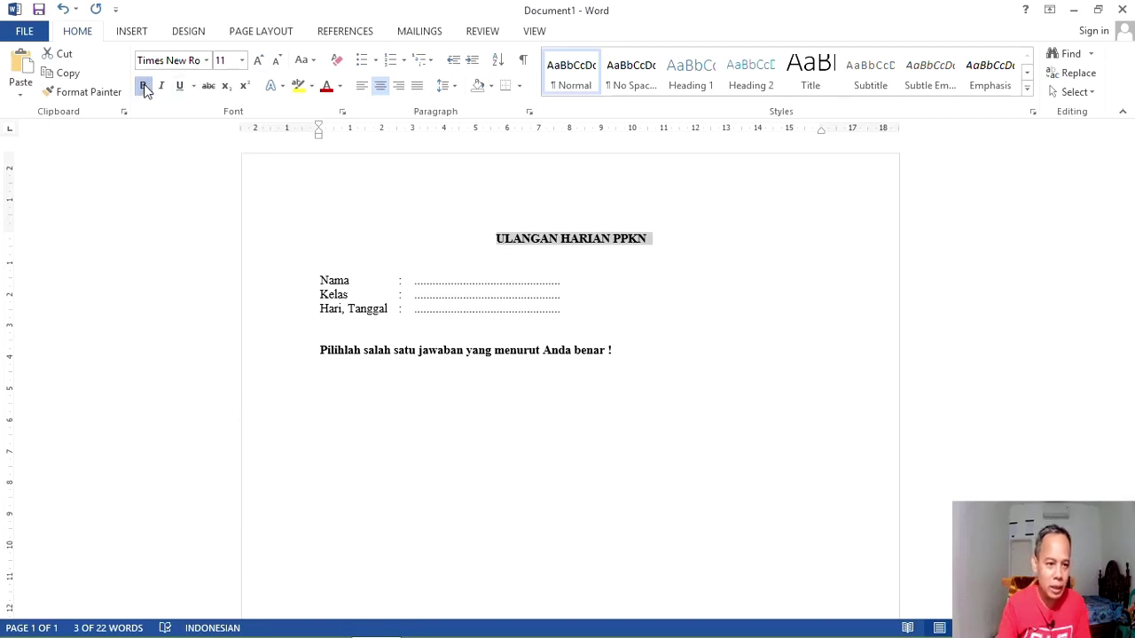
click(258, 61)
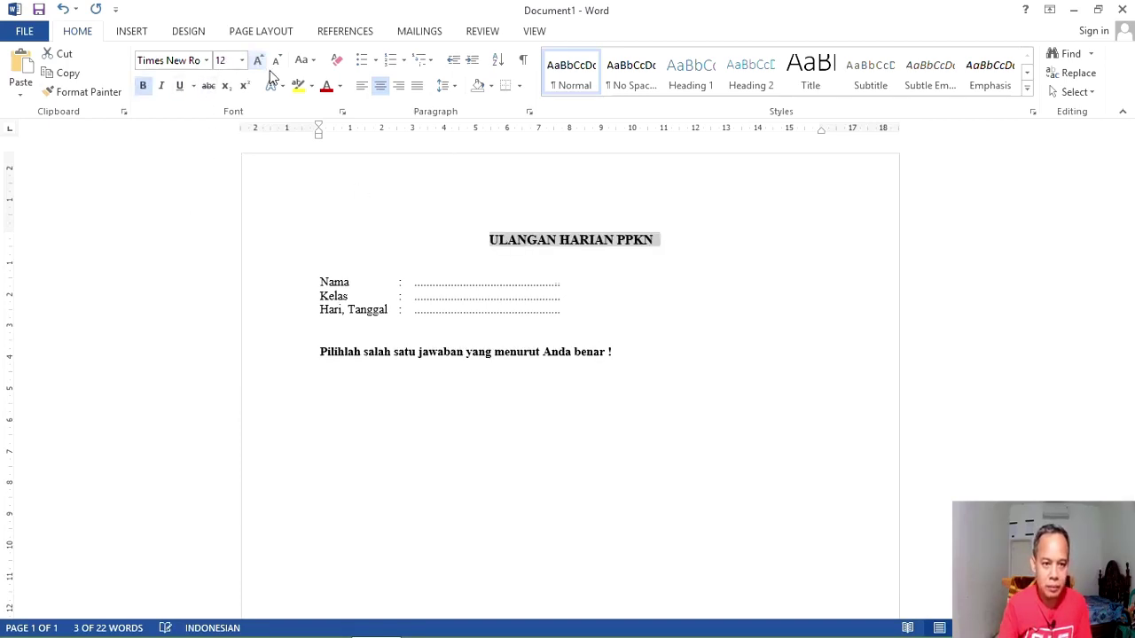
click(592, 380)
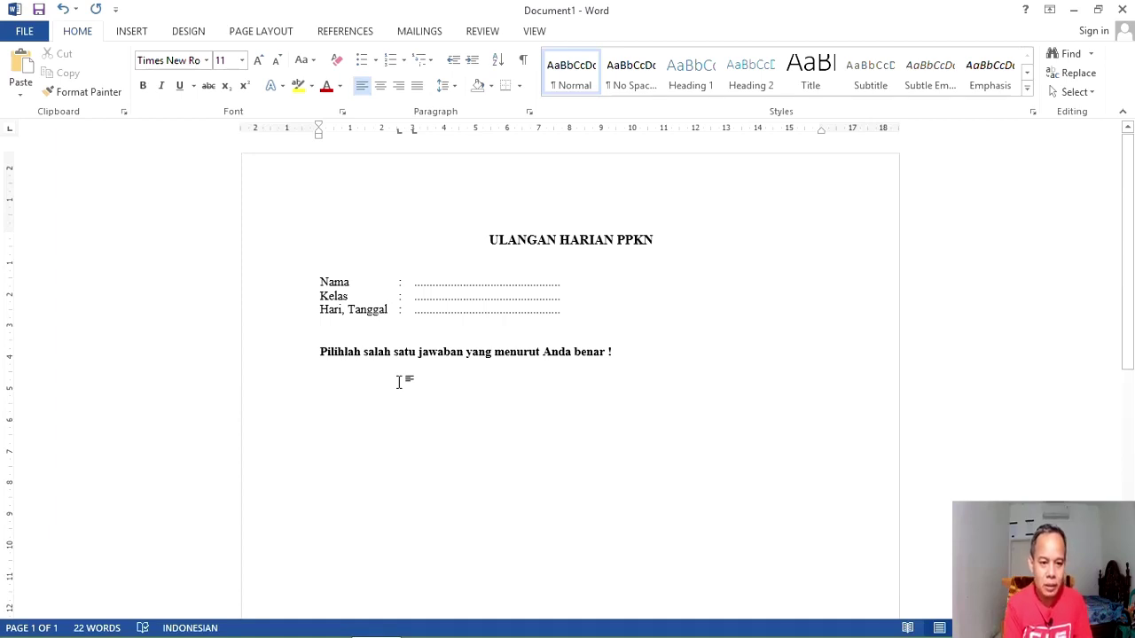
- Start a numbered list with '1.', align it to the left margin, and enter Soal
text(1)
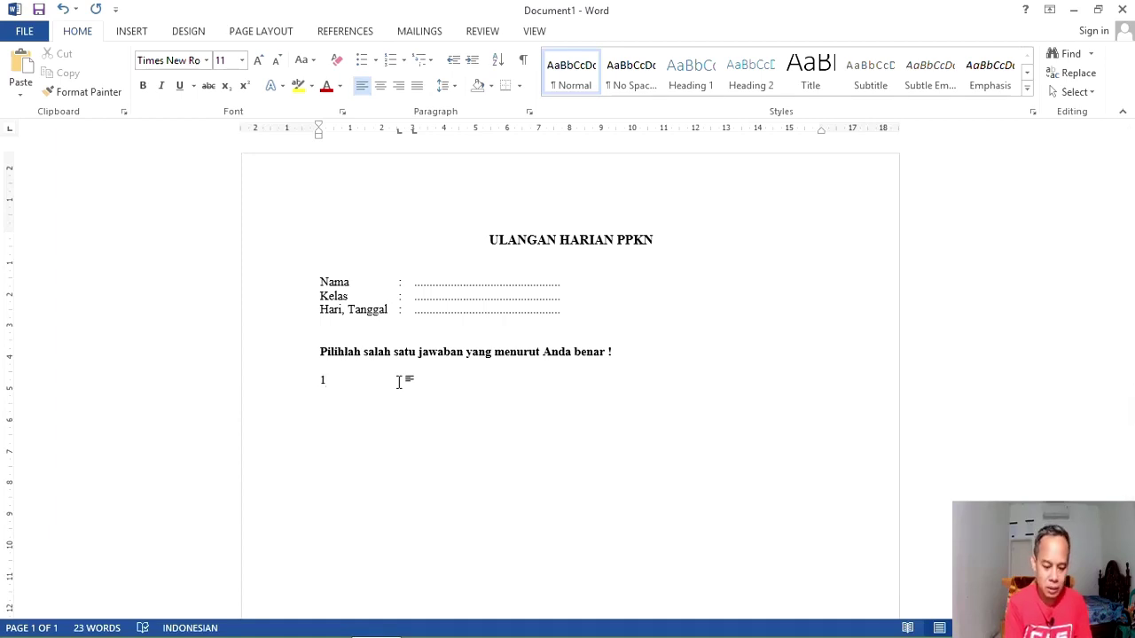
text(.)
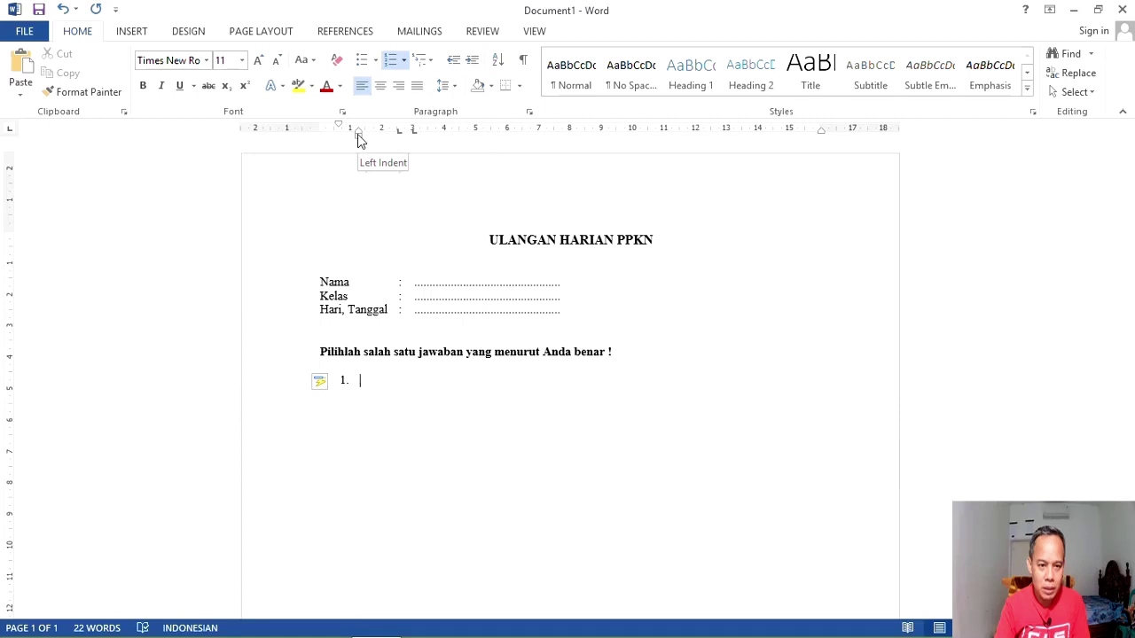
drag(359, 138, 346, 141)
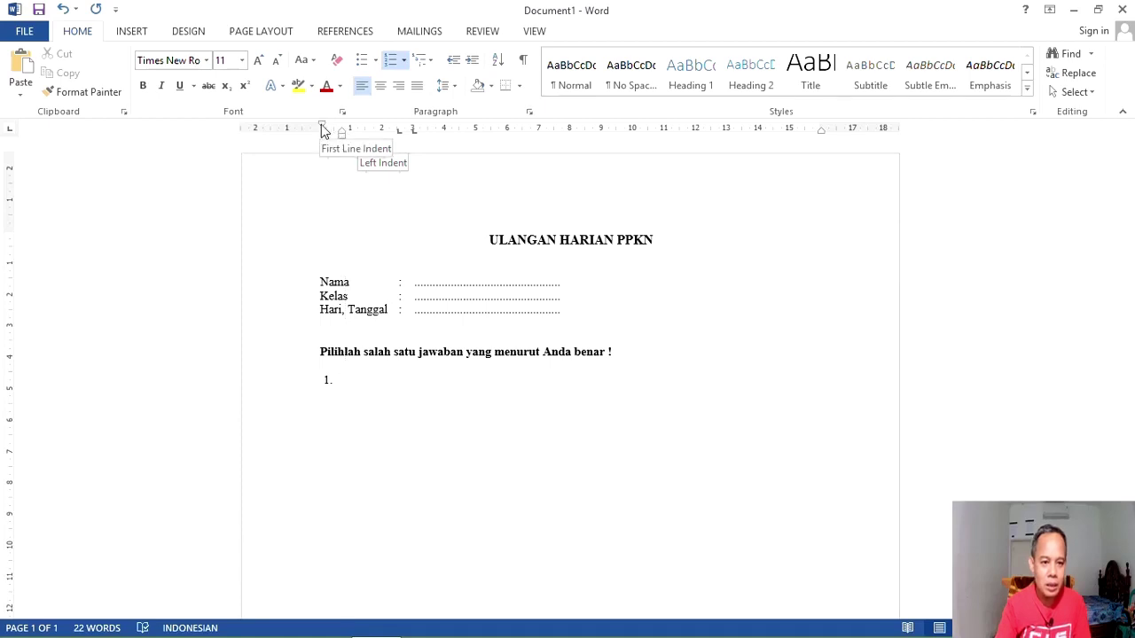
drag(324, 130, 320, 130)
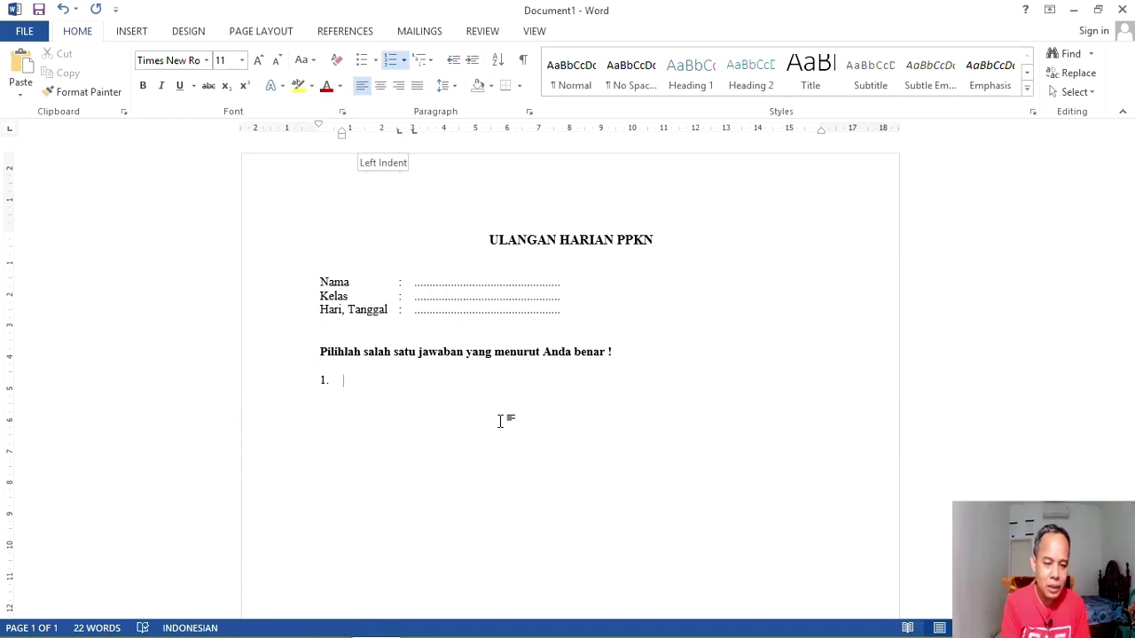
text(So)
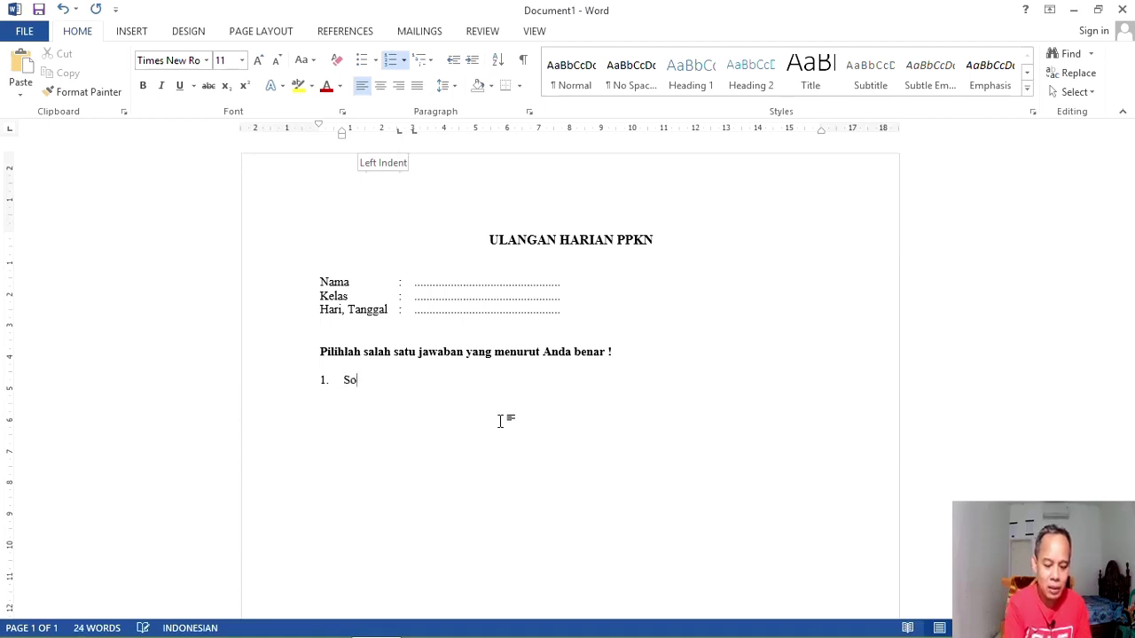
text(al)
- Add questions 2 through 10, each reading Soal, then end the numbered list
key(Return)
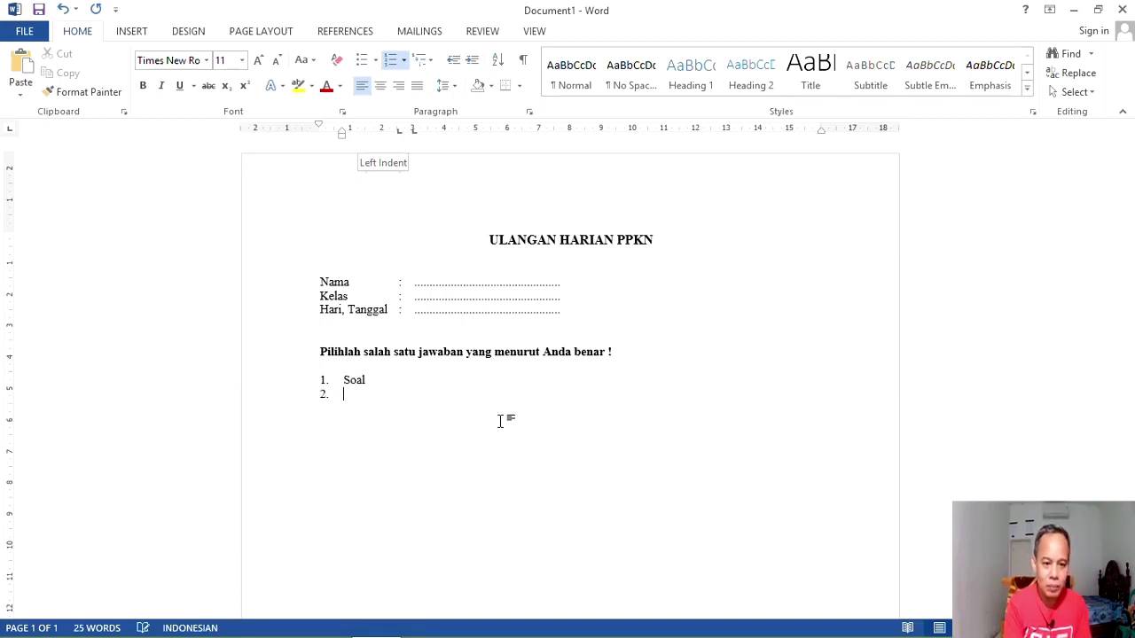
text(Soal)
key(Return)
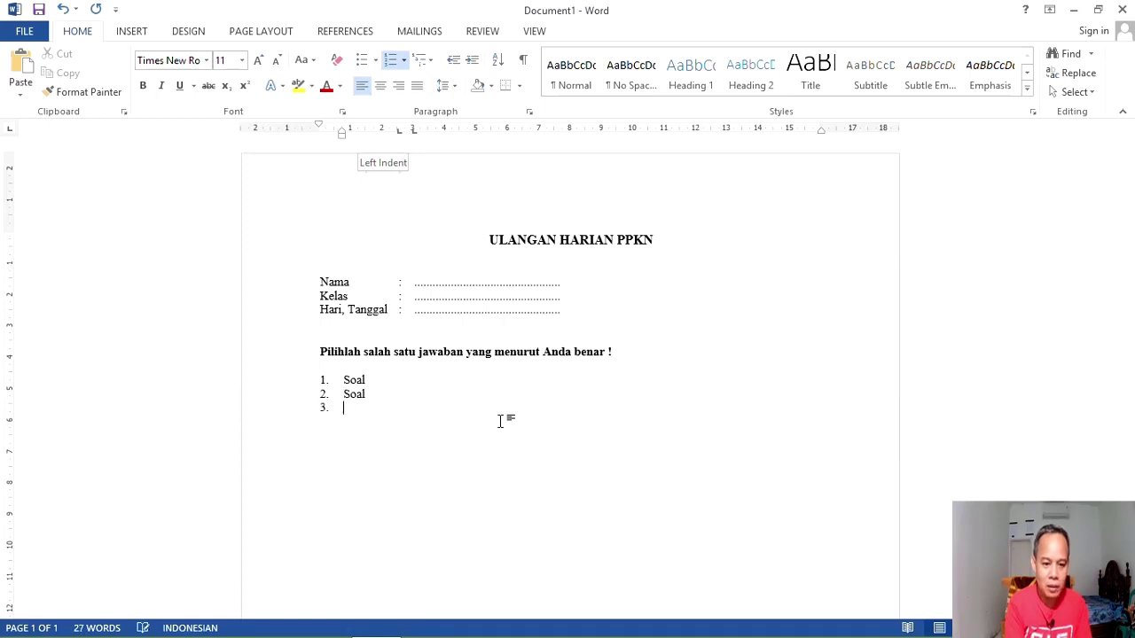
text(Soal)
key(Return)
text(Soal)
key(Return)
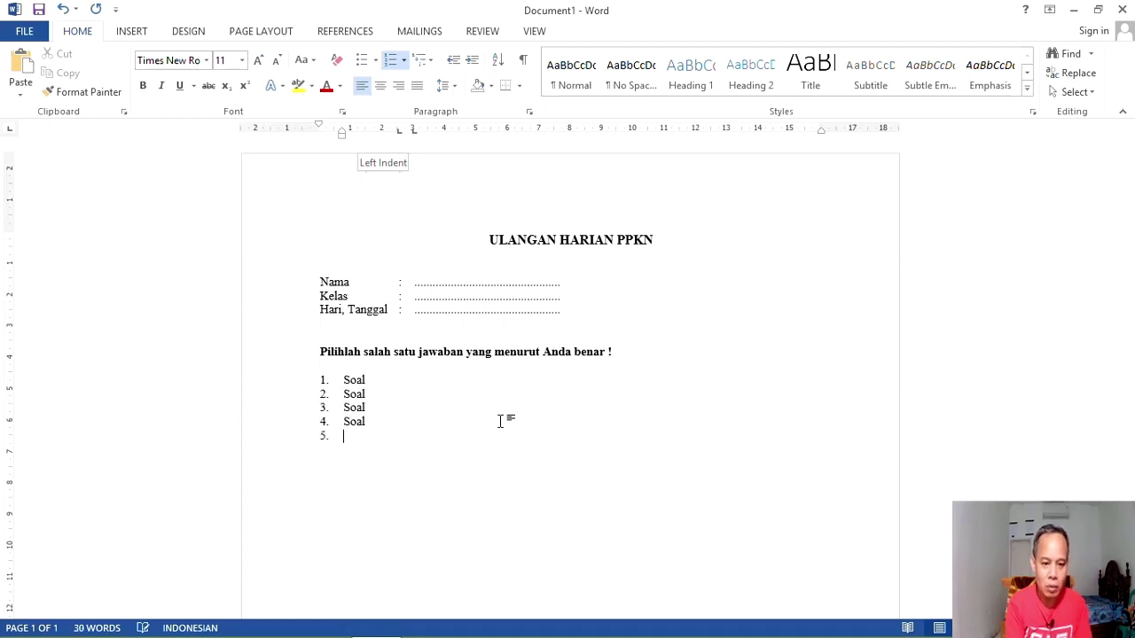
text(Soal)
key(Return)
text(Soal)
key(Return)
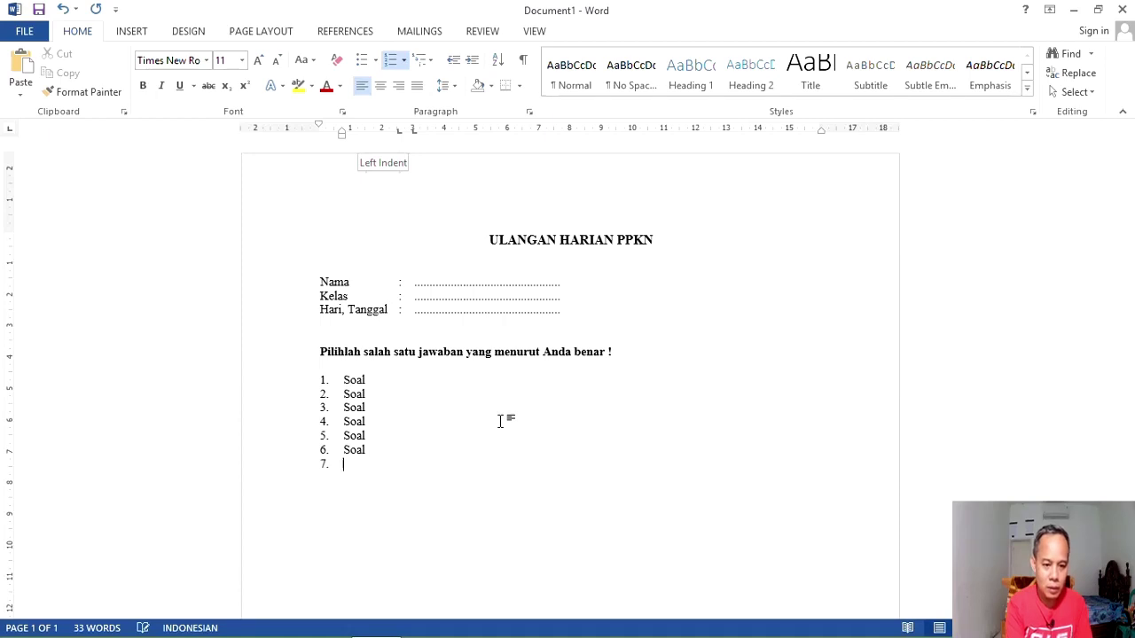
text(Soal)
key(Return)
text(Soal)
key(Return)
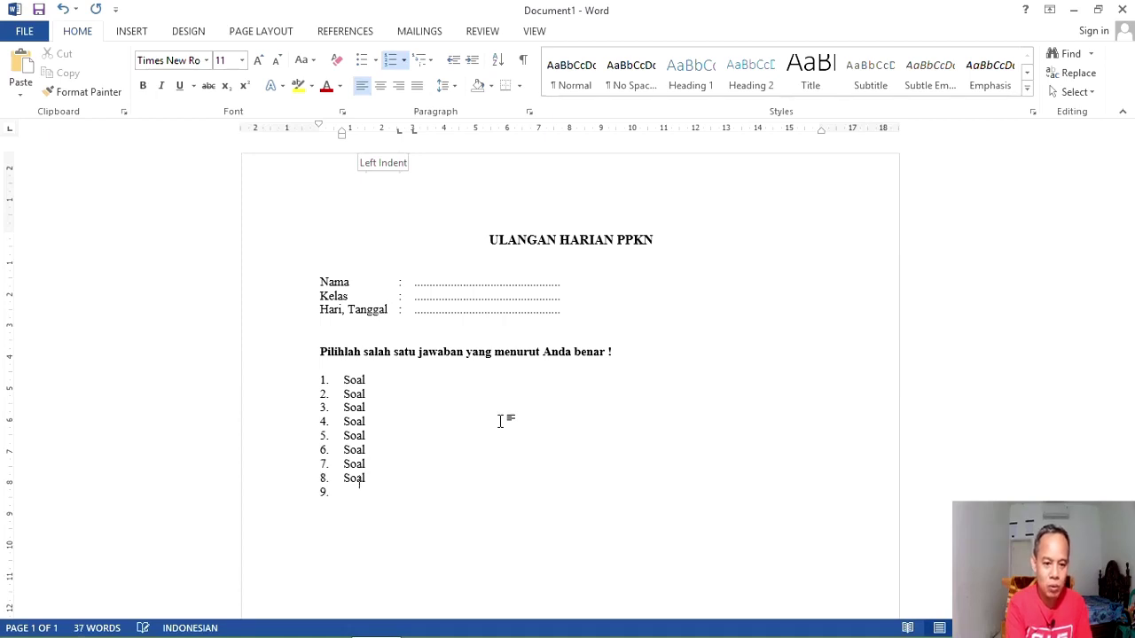
text(Soal)
key(Return)
text(Soal)
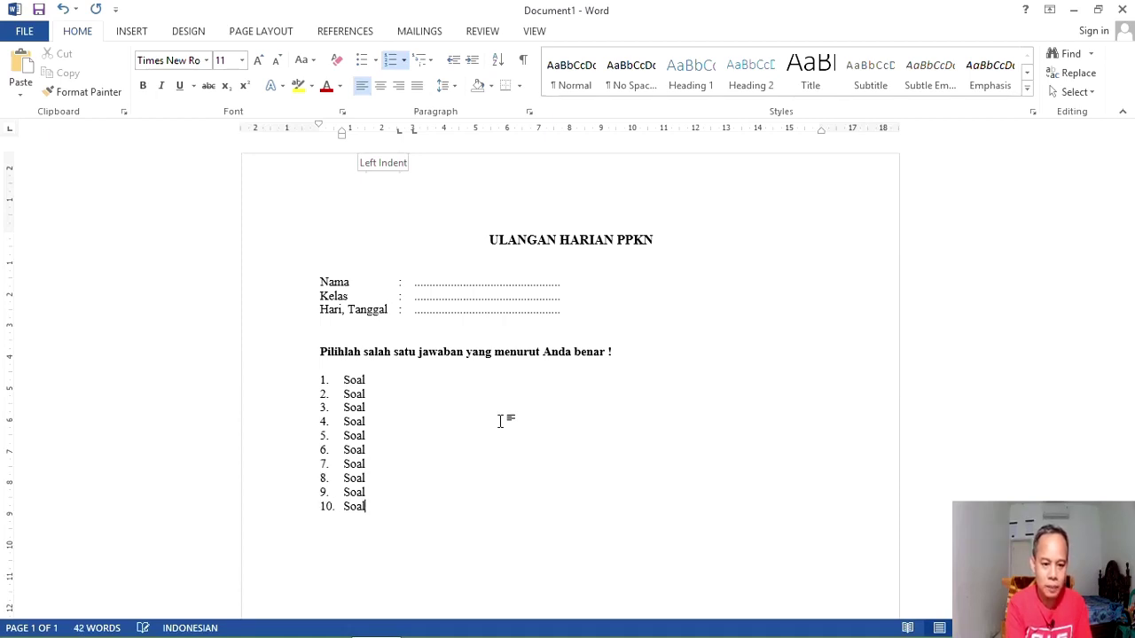
key(Return)
key(BackSpace)
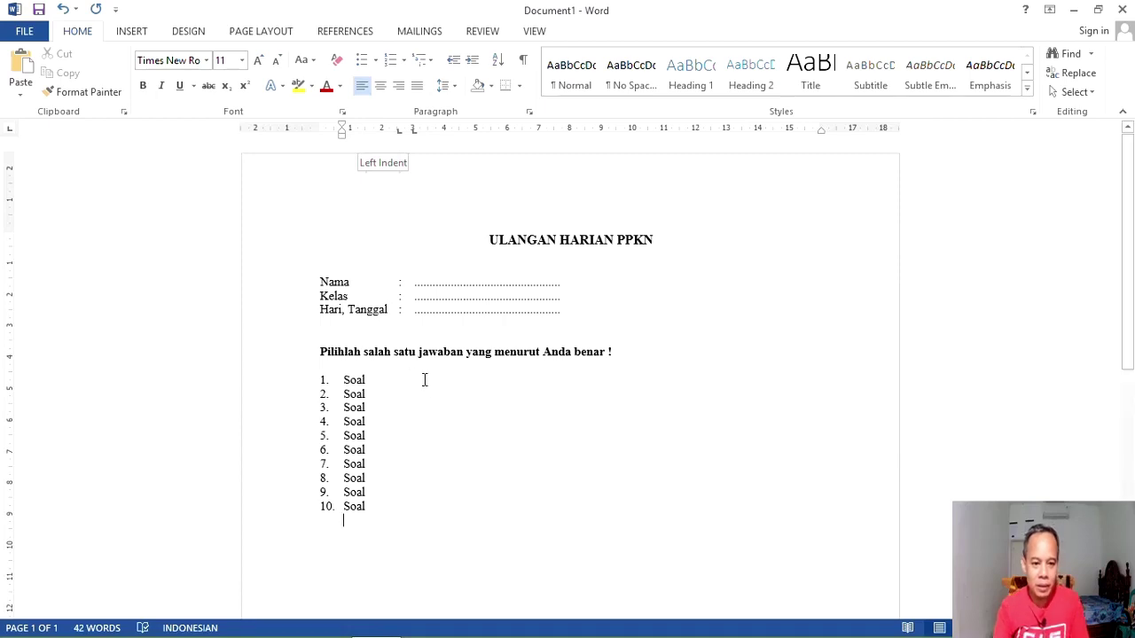
- Insert a new line after question 1 and strip its number, keeping questions numbered 1–10
click(436, 385)
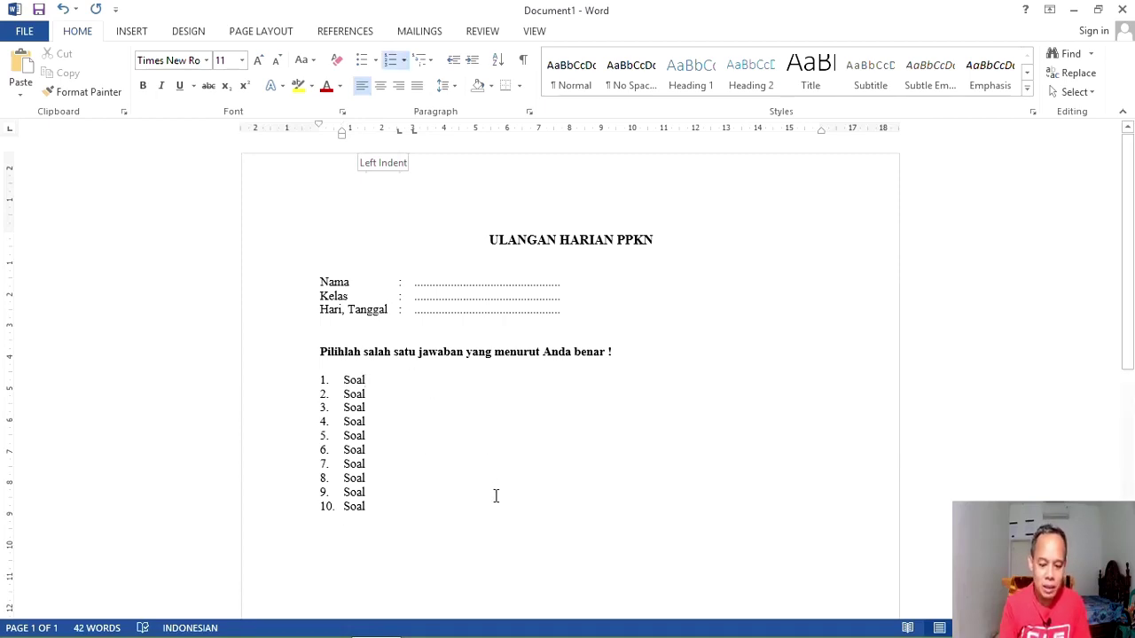
click(392, 408)
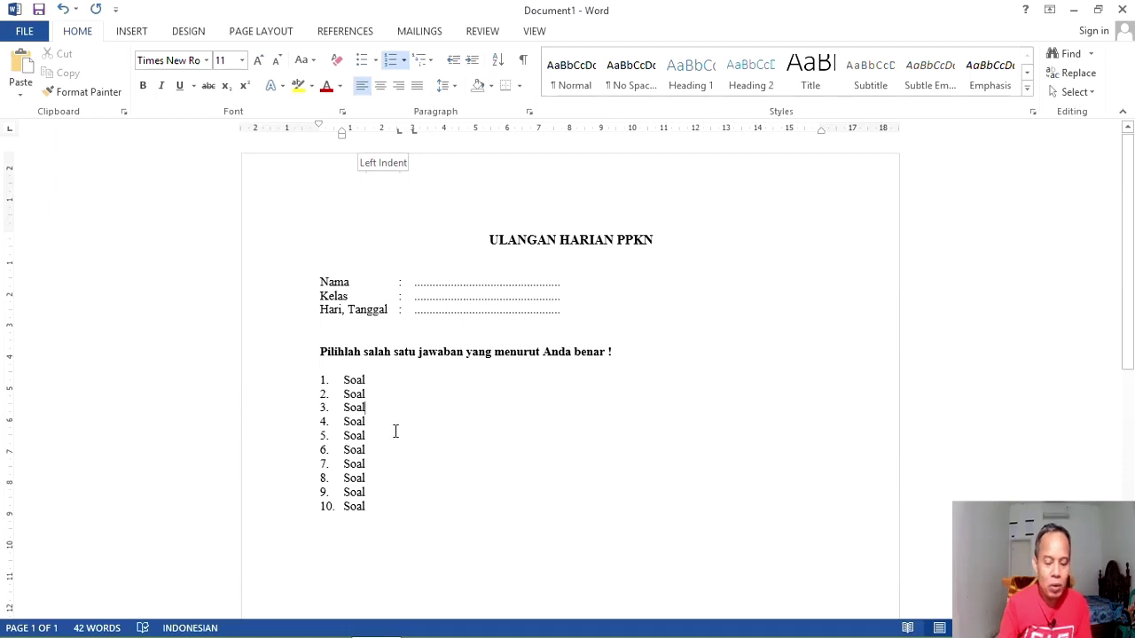
click(396, 382)
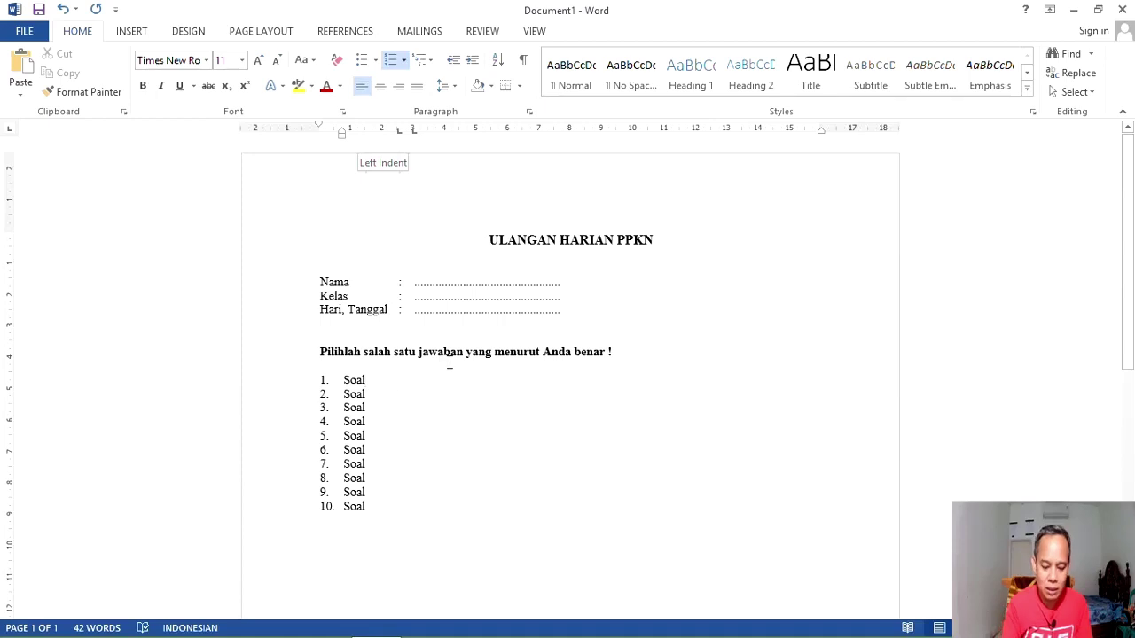
key(Return)
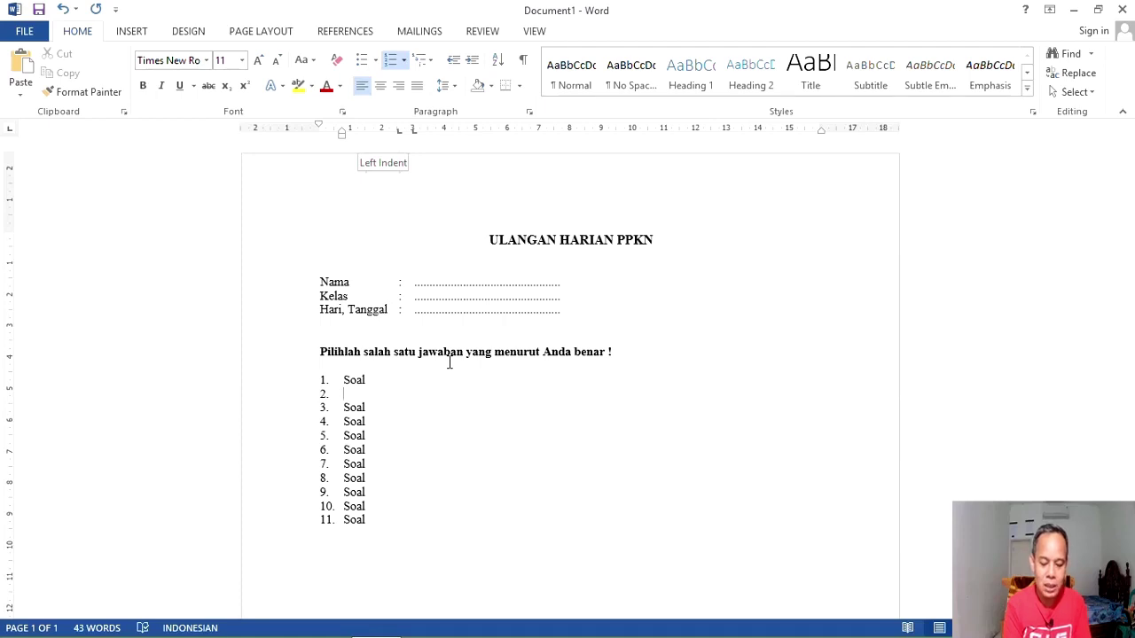
key(BackSpace)
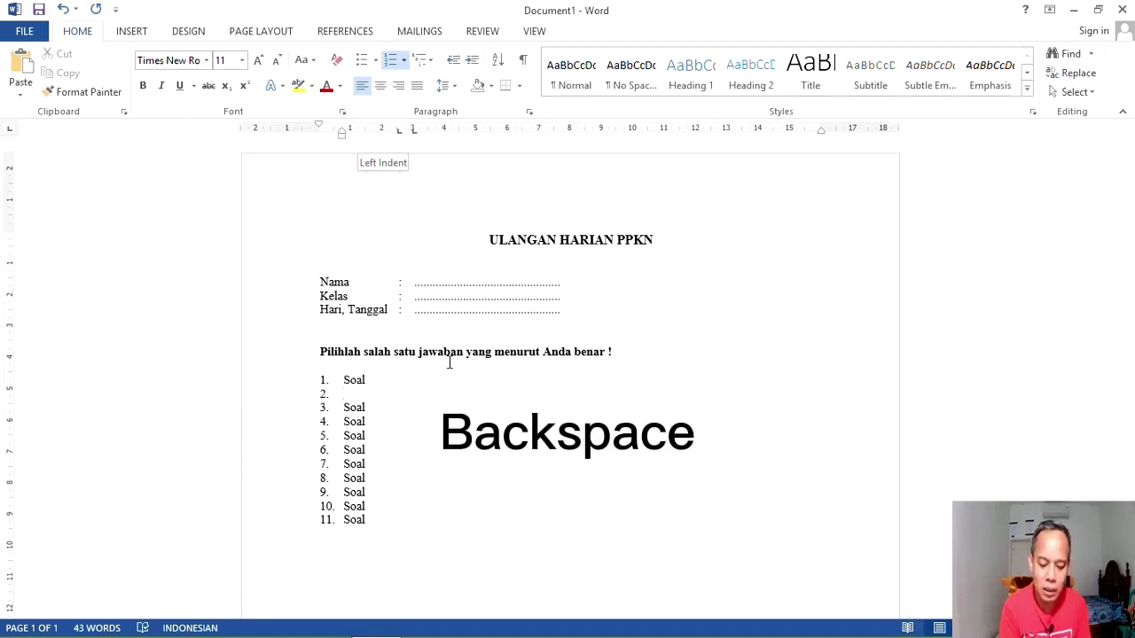
key(BackSpace)
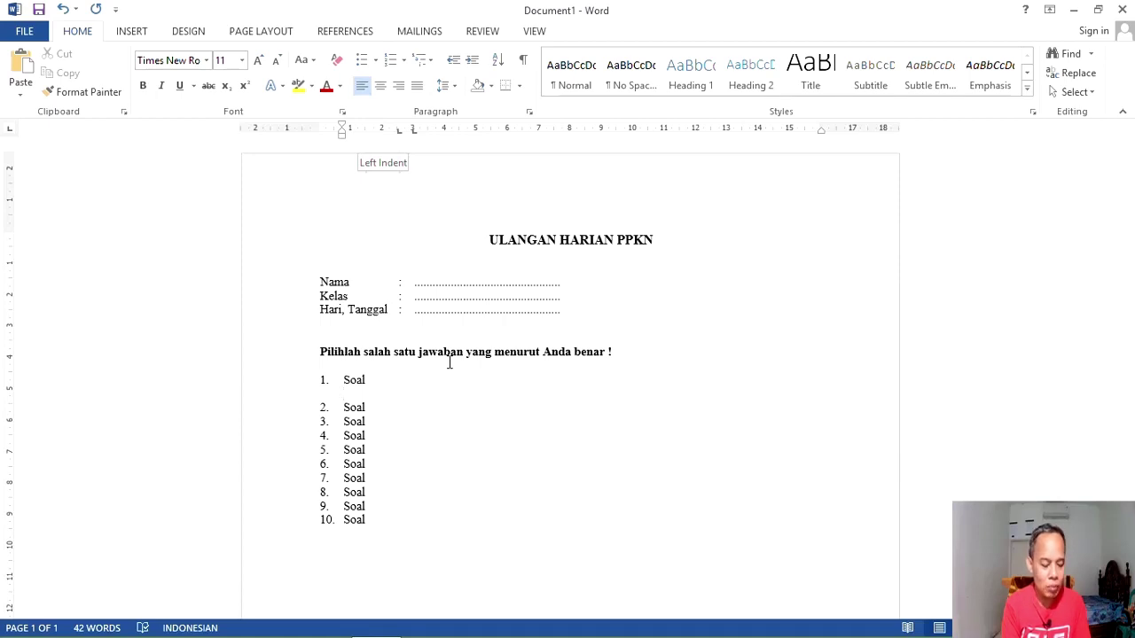
- Add five lettered answer options A–E under question 1, each reading 'A'
text(A. a)
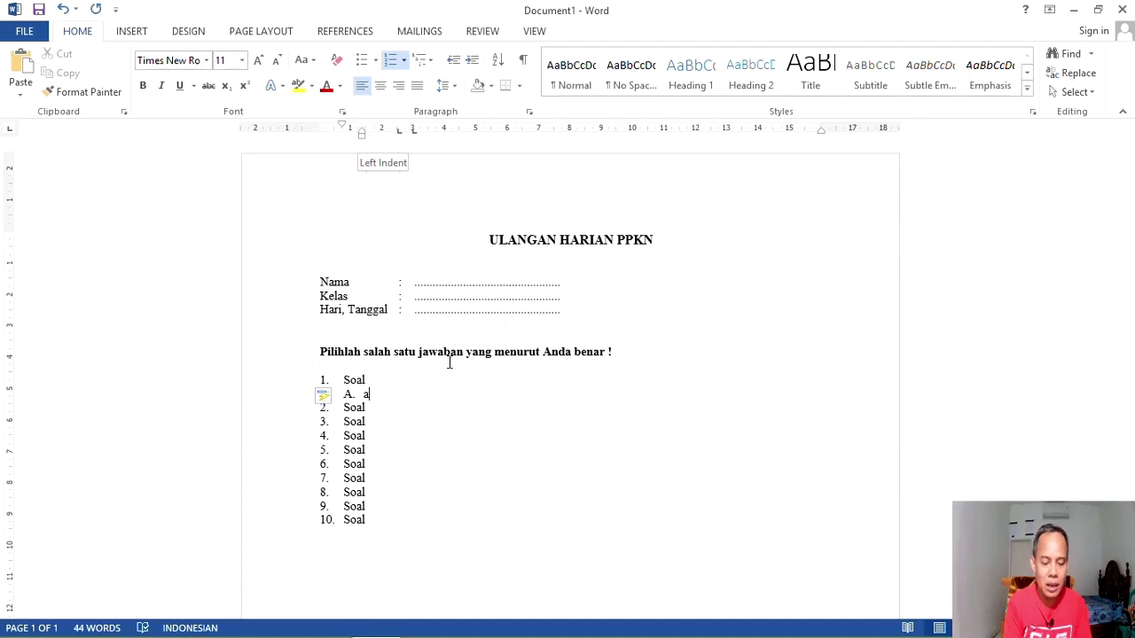
key(Return)
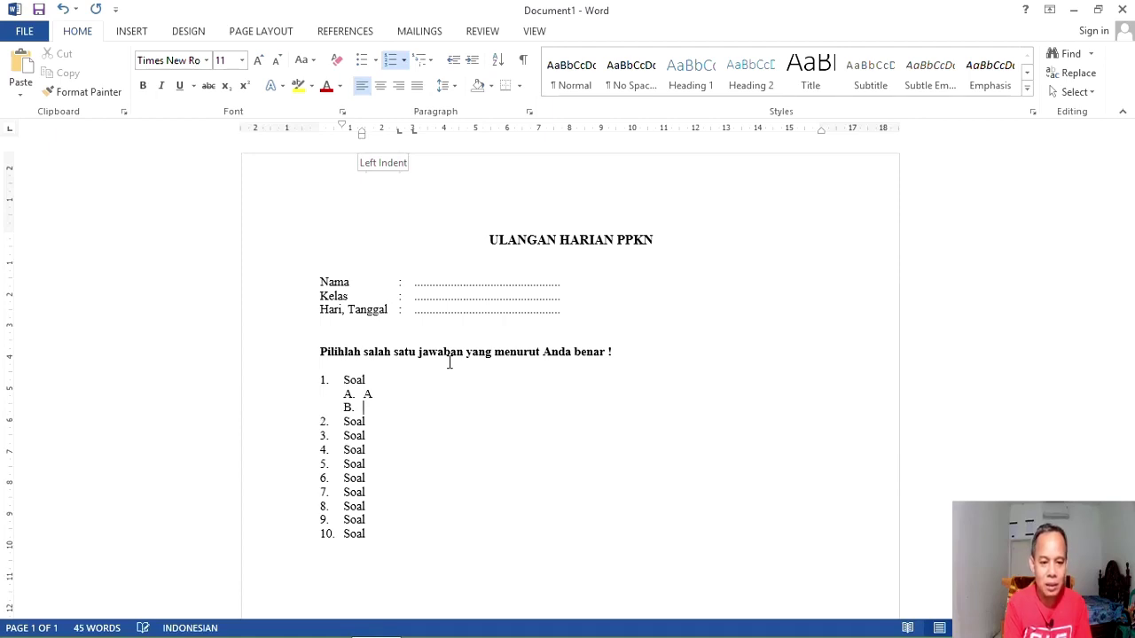
text(a)
key(Return)
text(a)
key(Return)
text(a)
key(Return)
text(a)
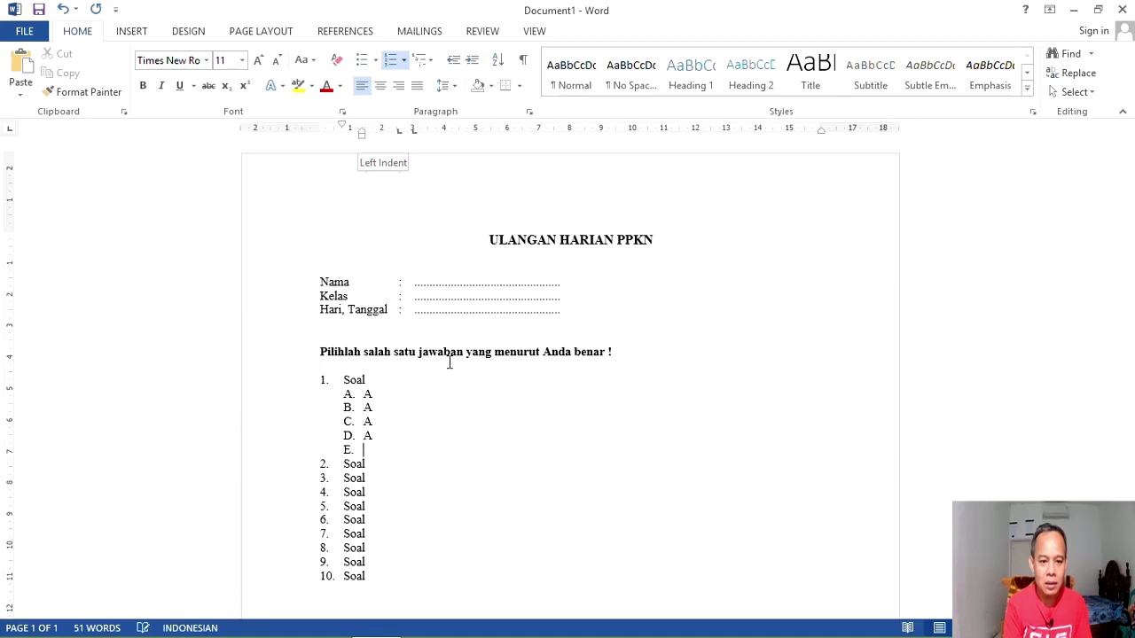
key(Return)
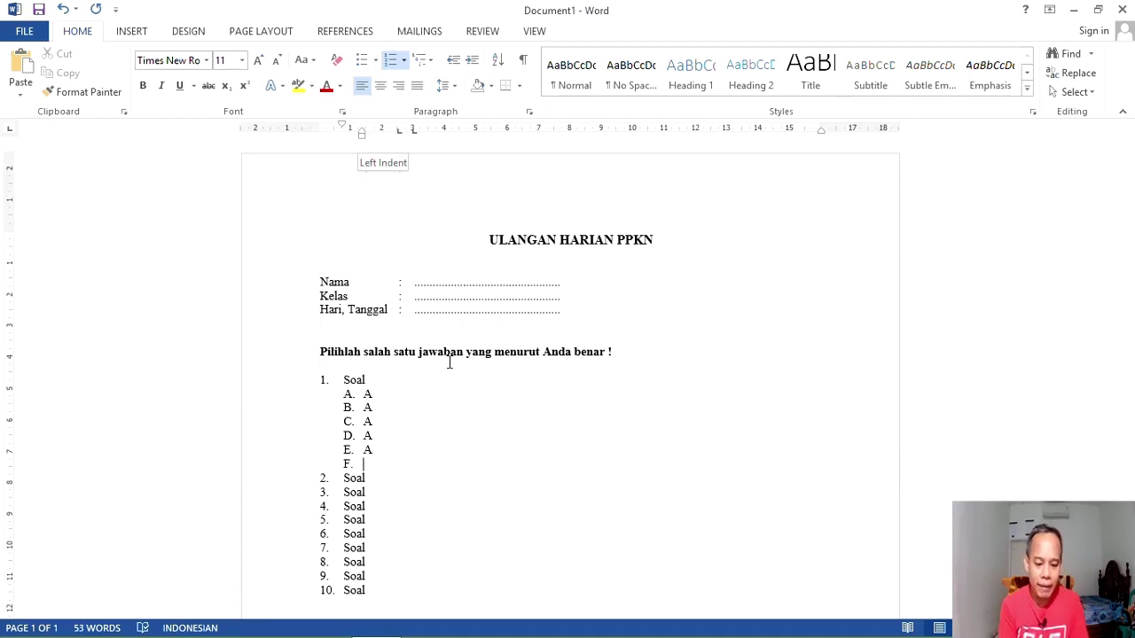
key(BackSpace)
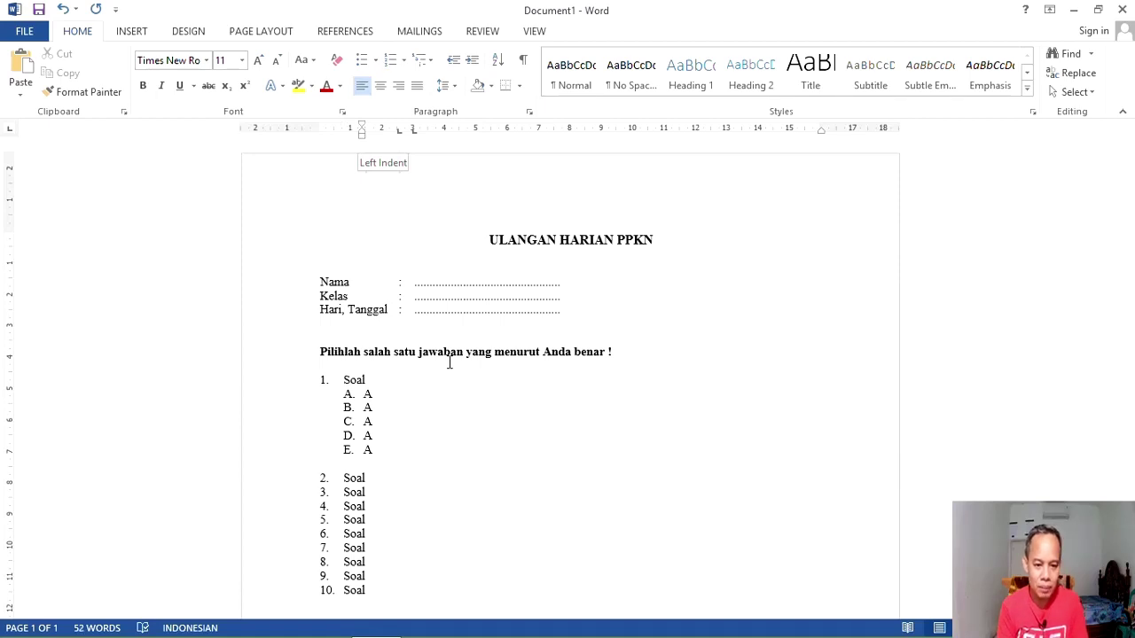
- Insert a line below question 2 and give it options A–E, each reading 'A'
key(Down)
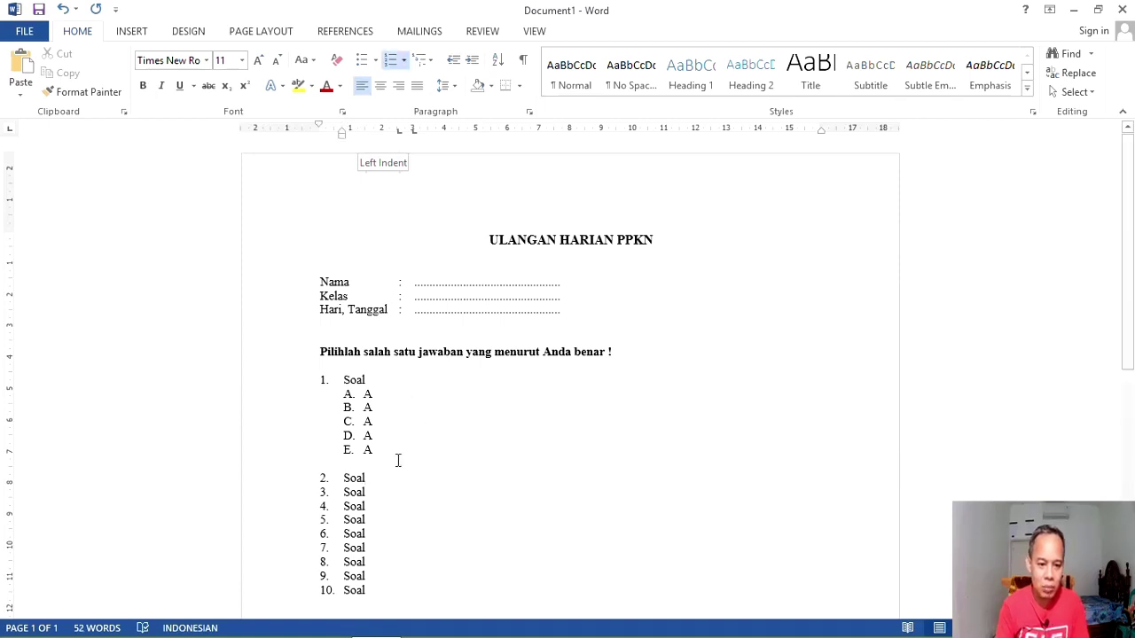
click(378, 461)
click(402, 481)
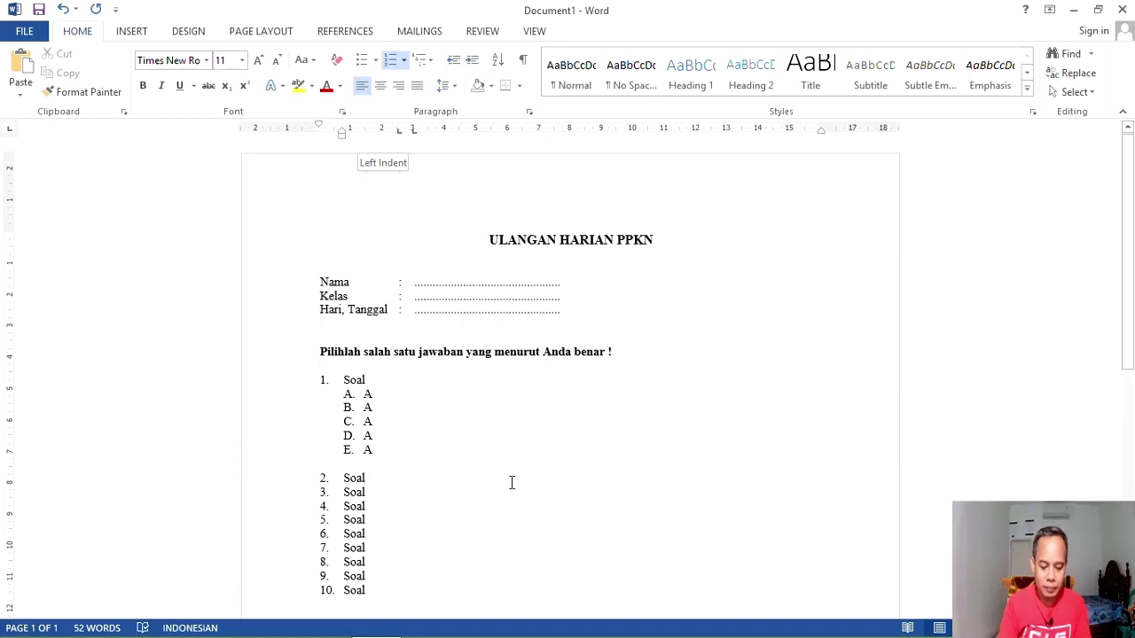
key(Return)
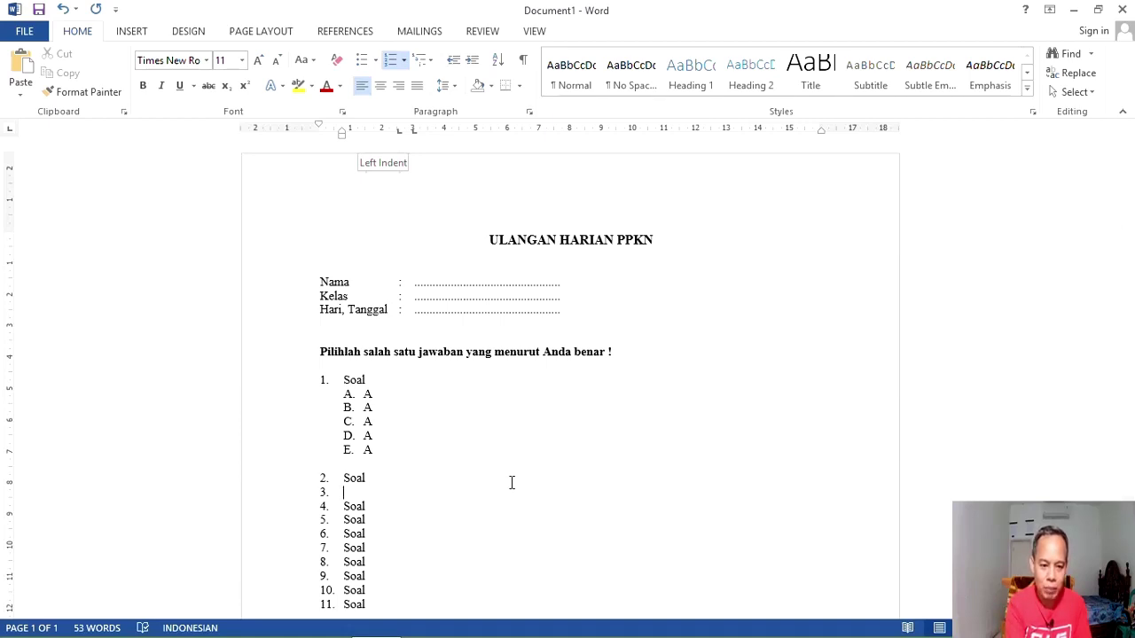
key(BackSpace)
text(A.)
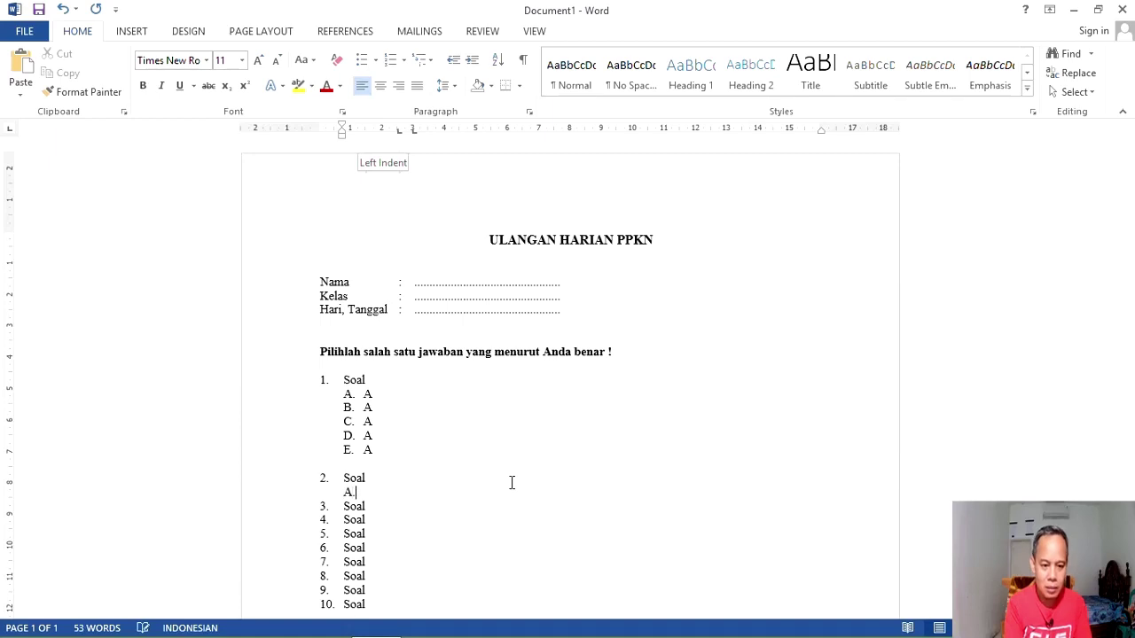
key(space)
text(A)
key(Return)
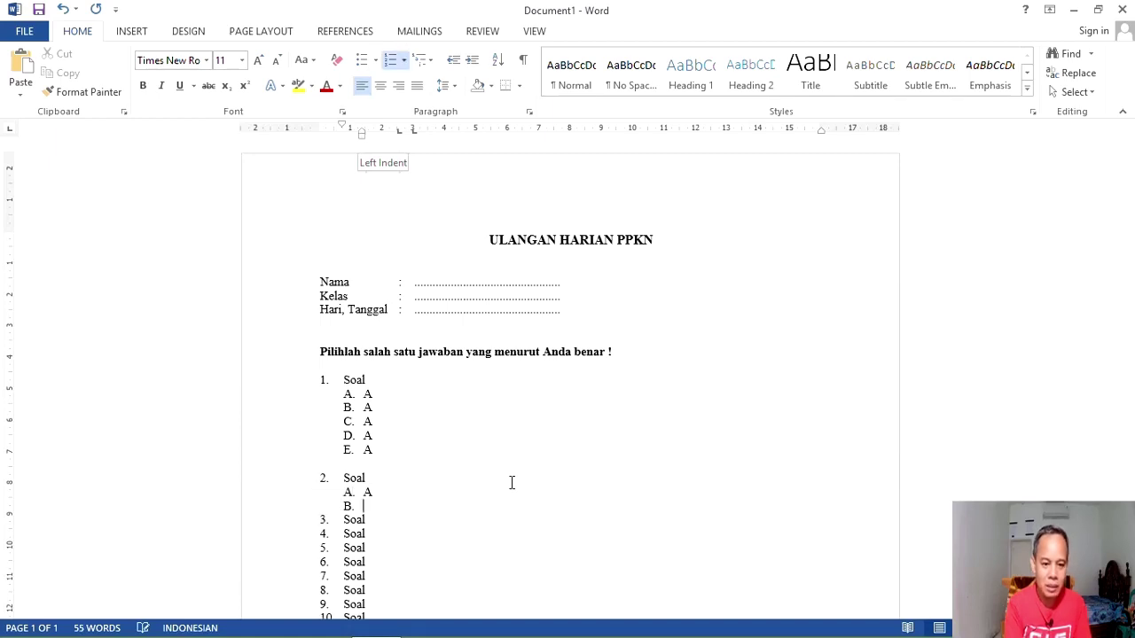
text(A)
key(Return)
text(A)
key(Return)
text(A)
key(Return)
text(A)
key(Return)
key(BackSpace)
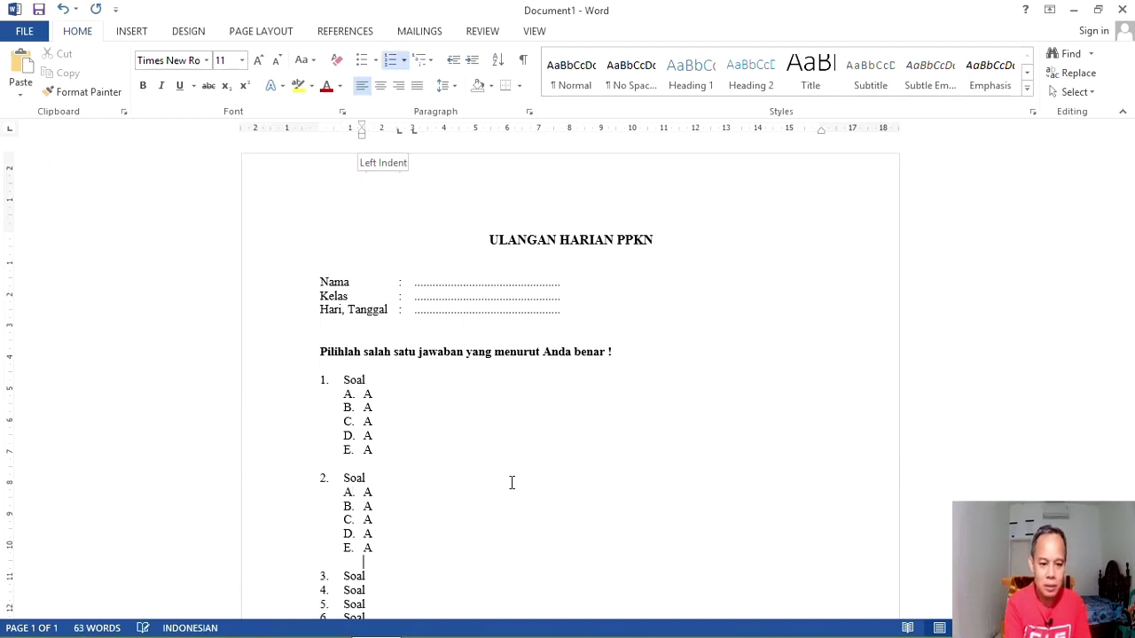
- Add an indented lettered sub-list A–E under question 3, each option reading 'A'
scroll(511, 483, down, 2)
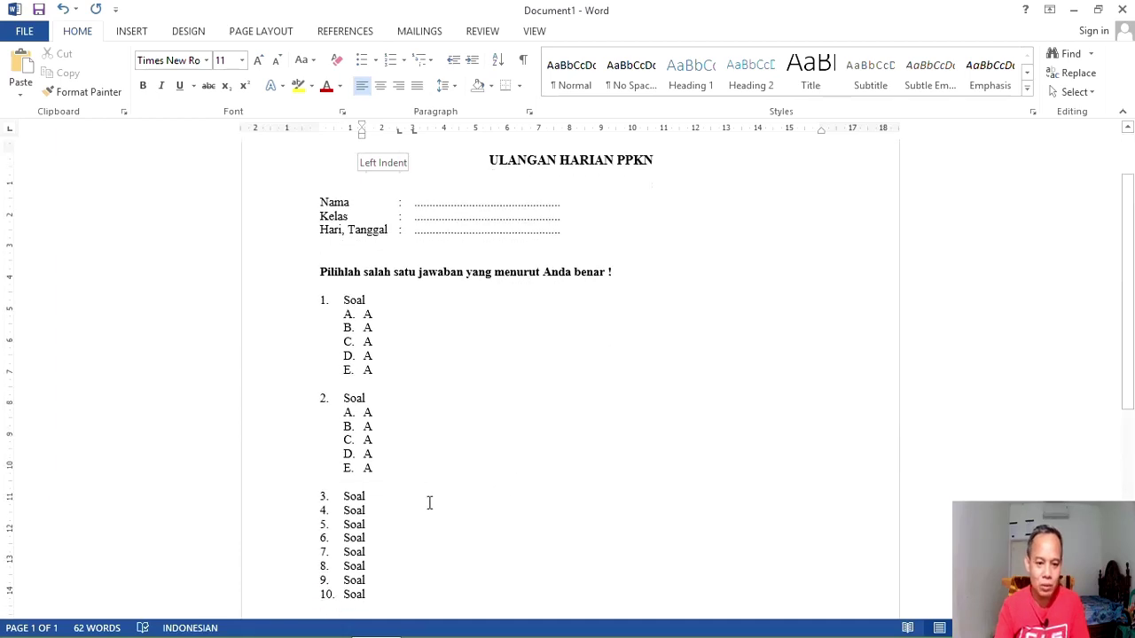
click(429, 503)
key(Return)
key(Tab)
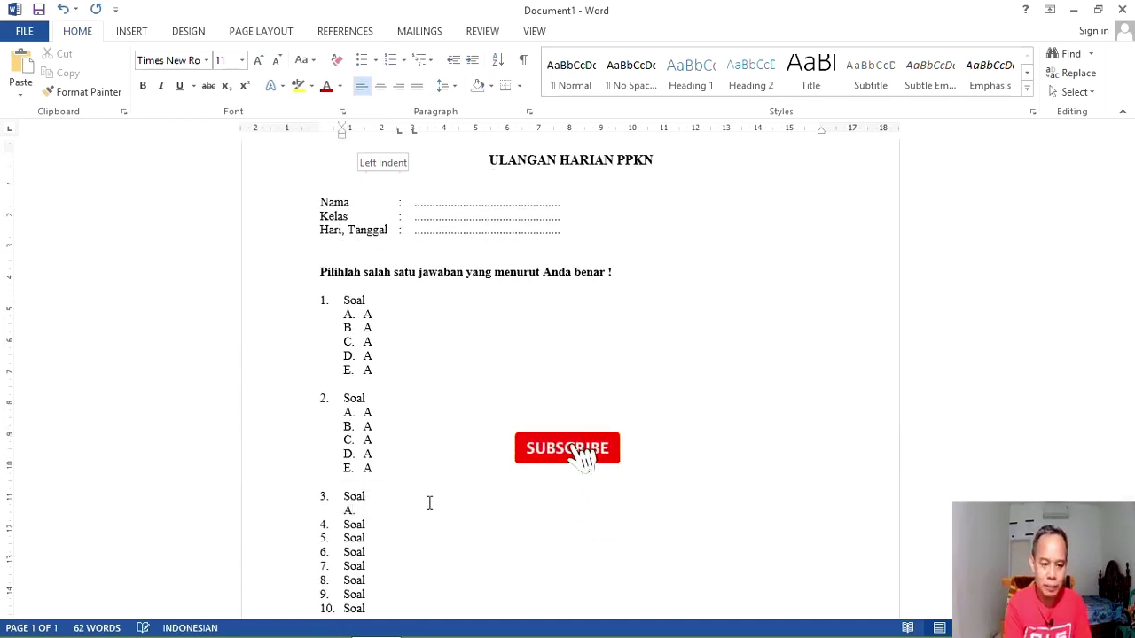
text(A)
key(Return)
text(A)
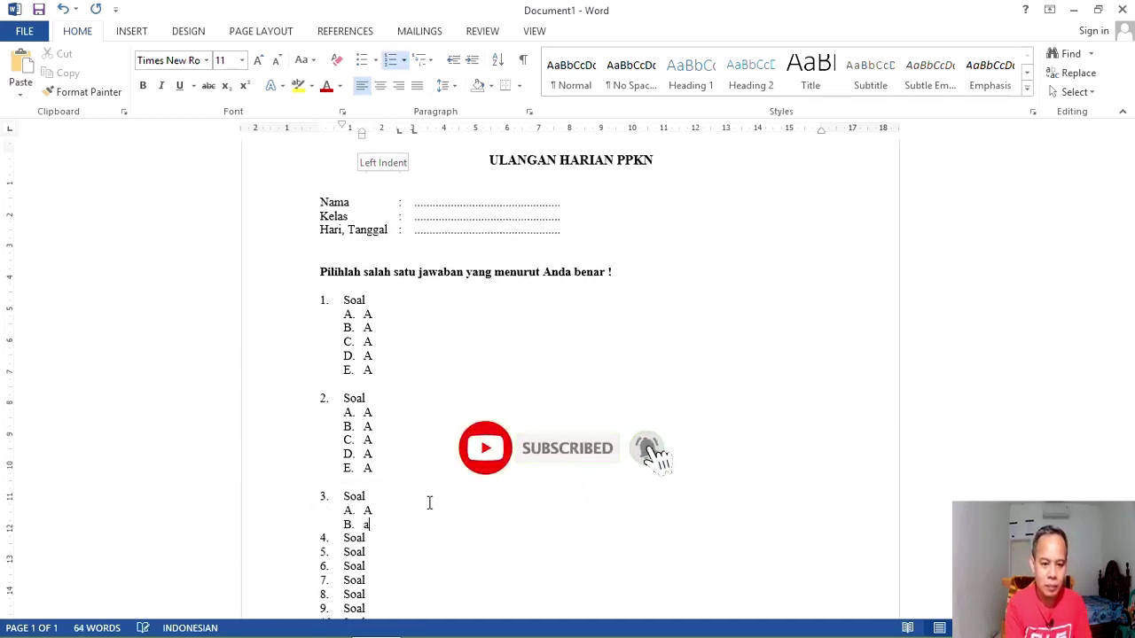
key(Return)
text(A A A)
key(Return)
key(Return)
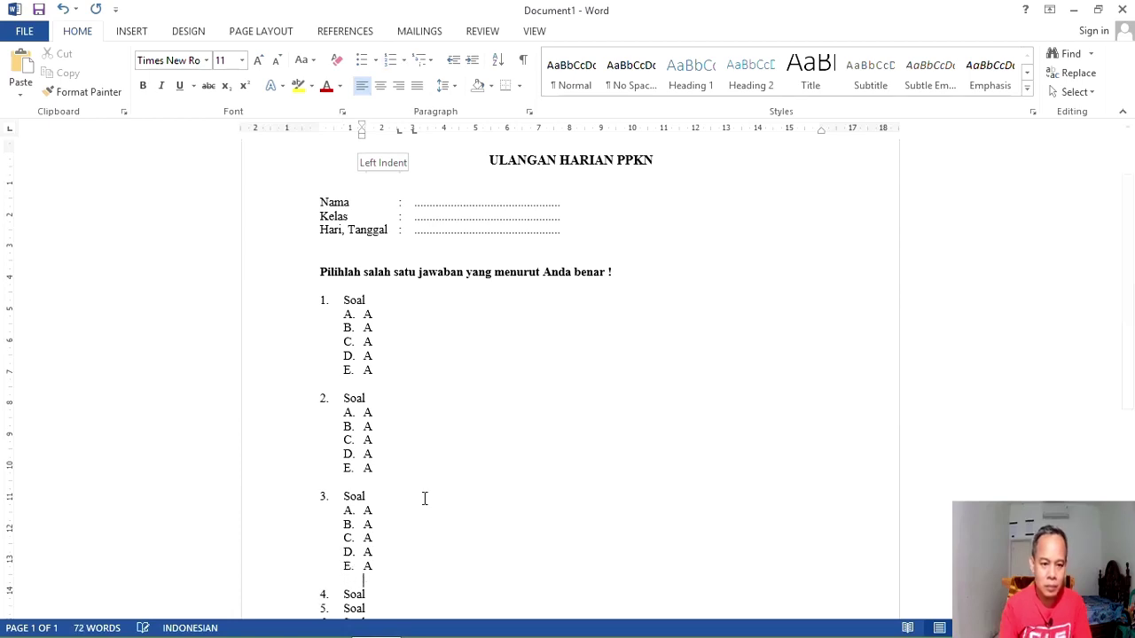
- Add options A–E, each reading 'A', under questions 4 and 5
scroll(387, 504, down, 2)
click(390, 516)
key(Return)
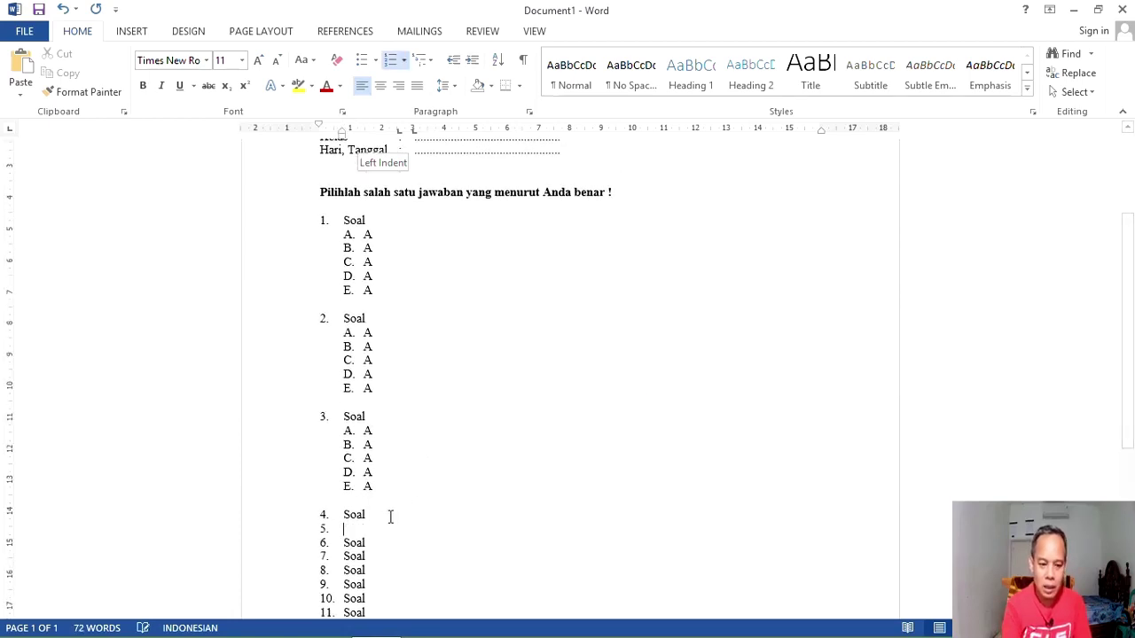
key(BackSpace)
text(A. A B. )
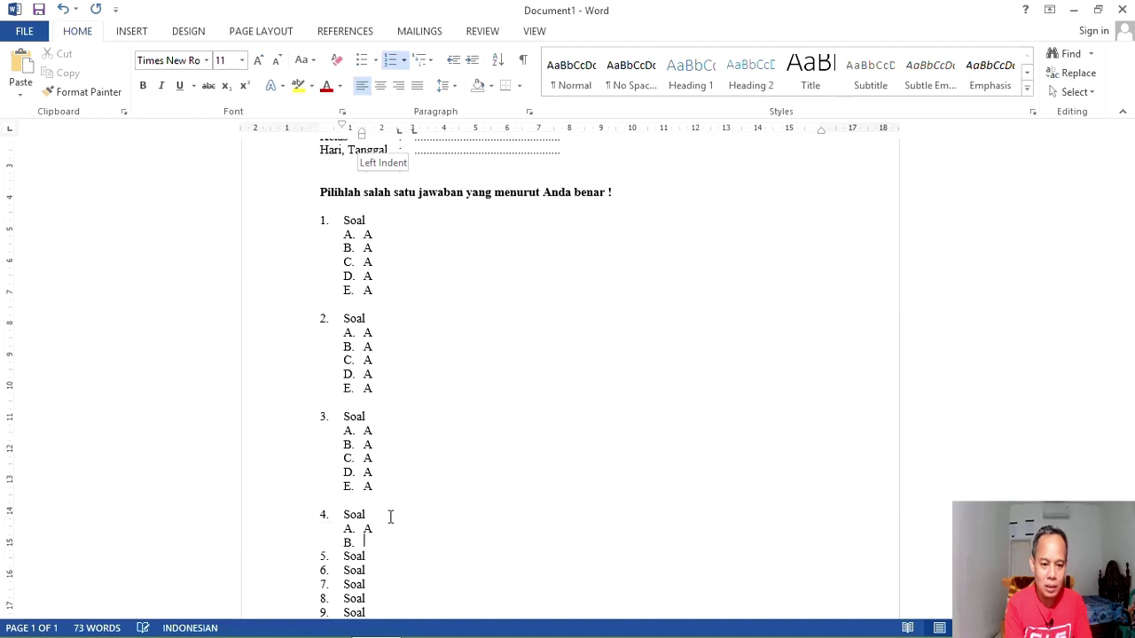
text(A C. A D. A E. A)
key(Return)
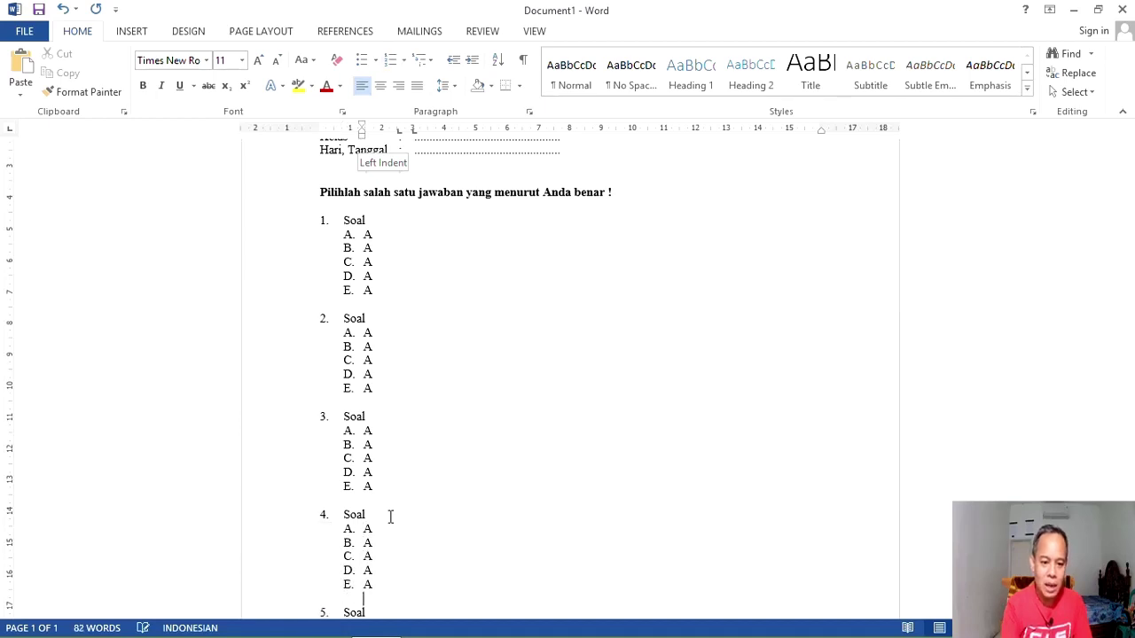
scroll(390, 524, down, 2)
click(391, 530)
key(Return)
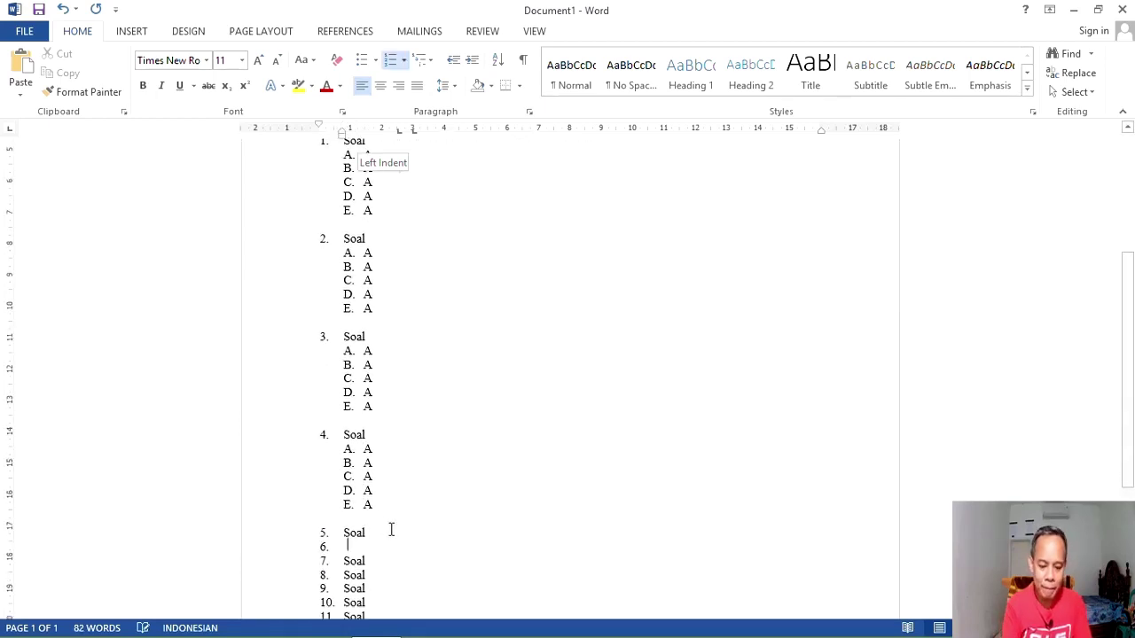
key(BackSpace)
text(A. A B. A C. A D. A E. A)
- Paste the A–E option block under questions 6, 7, 8 and 9
scroll(393, 536, down, 2)
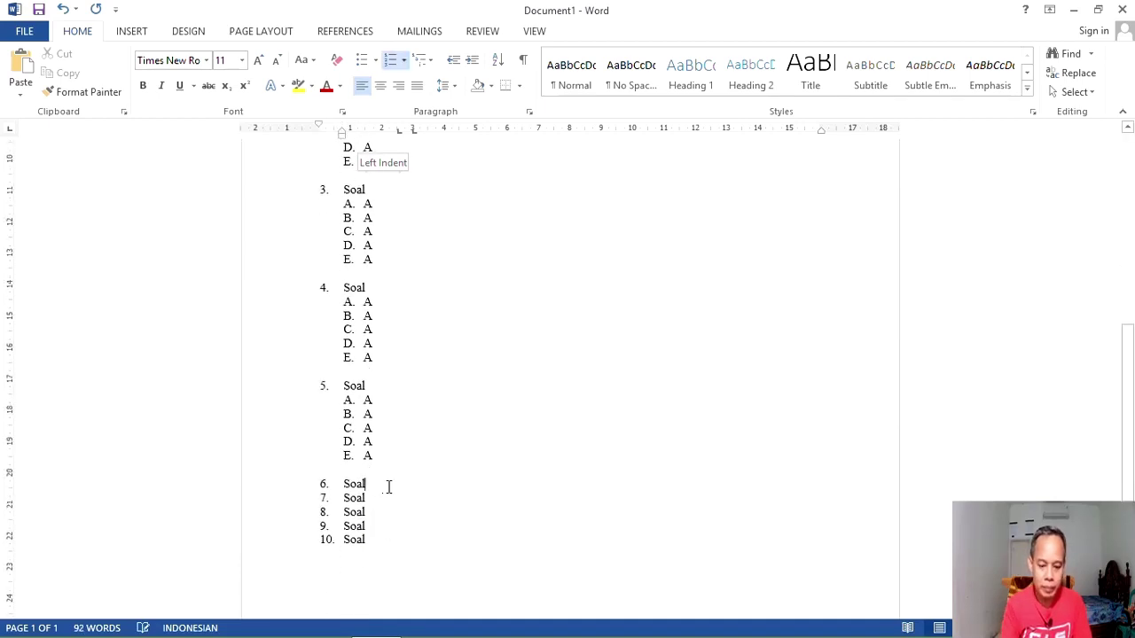
click(388, 484)
key(Return)
key(ctrl+v)
click(391, 503)
key(Return)
key(ctrl+v)
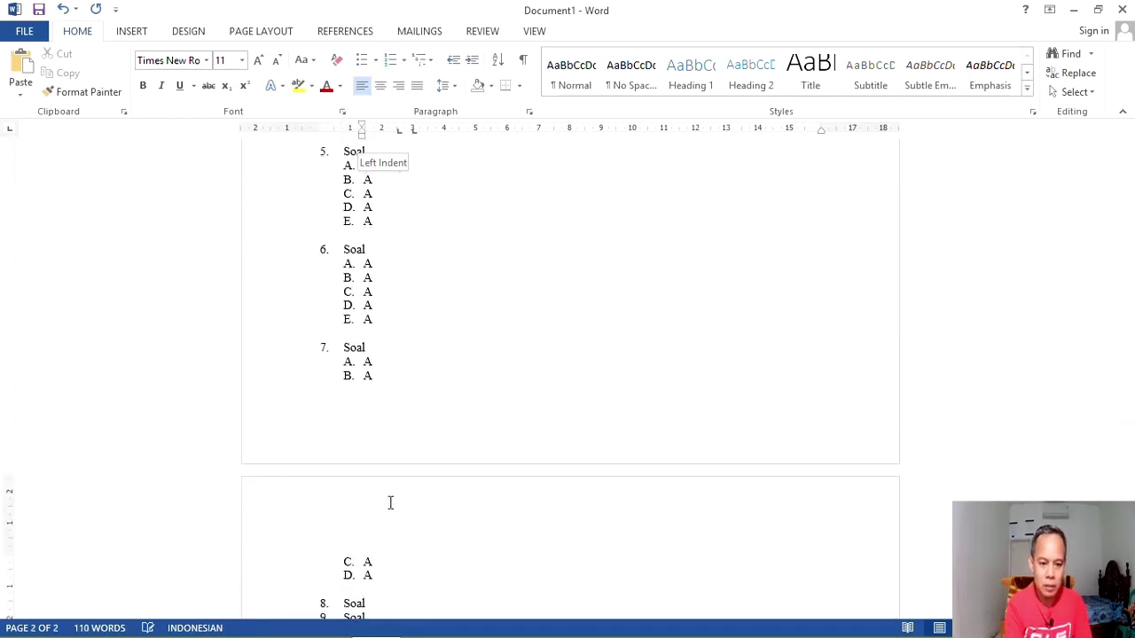
click(403, 527)
key(Return)
key(ctrl+v)
scroll(417, 536, down, 3)
click(410, 509)
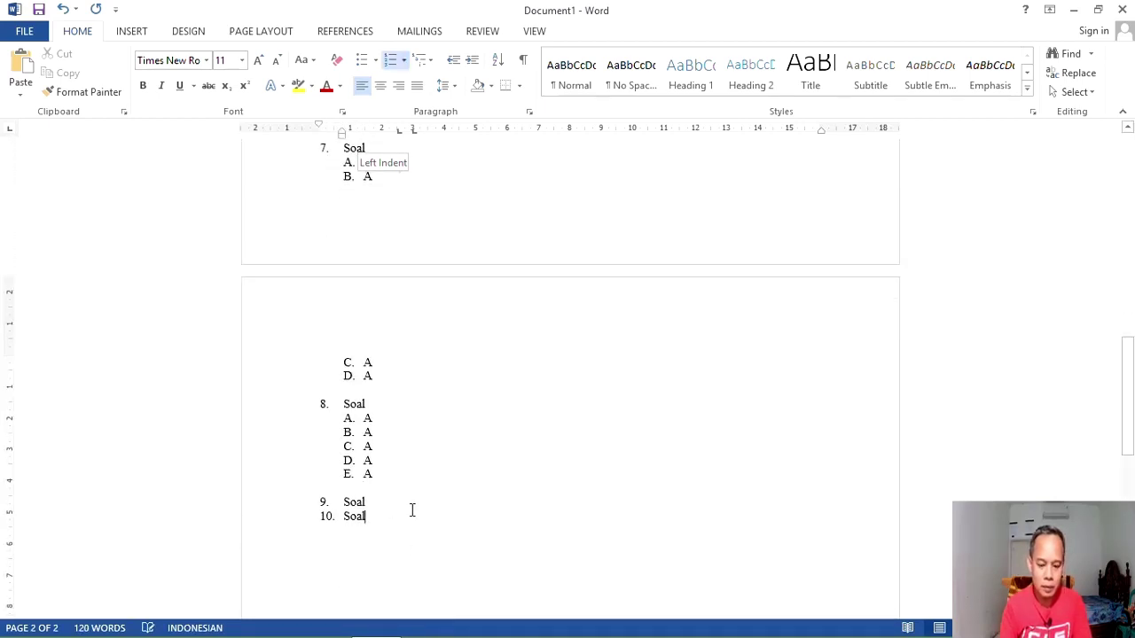
key(Return)
text(A)
- Add the final A–E option list, each reading 'A', under question 10
scroll(417, 514, down, 2)
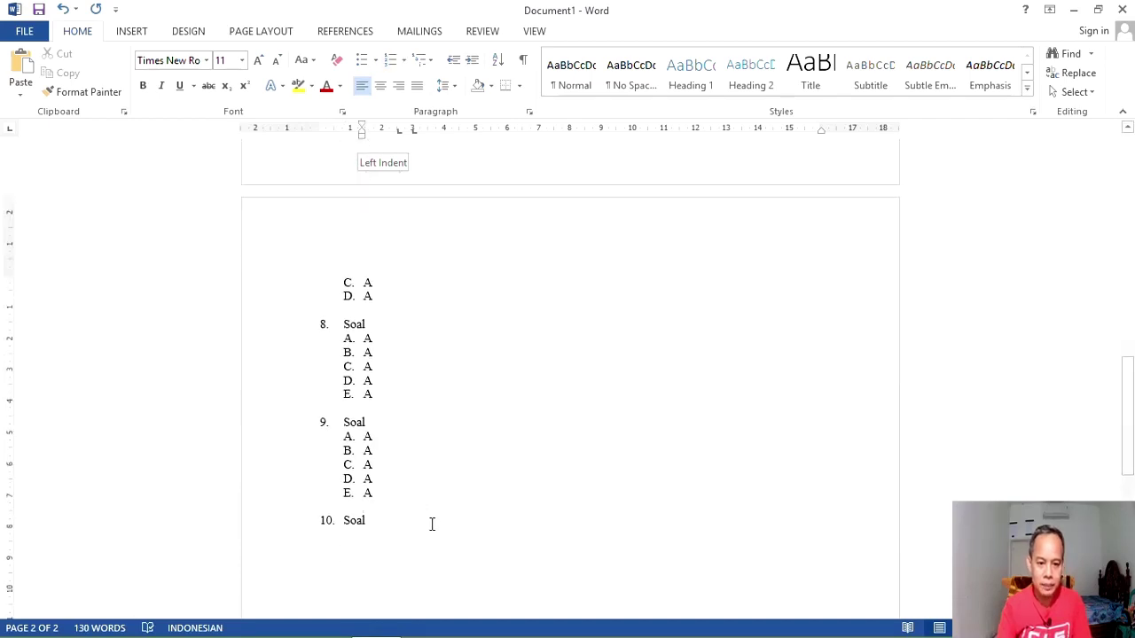
click(431, 523)
key(Return)
key(Tab)
text(A )
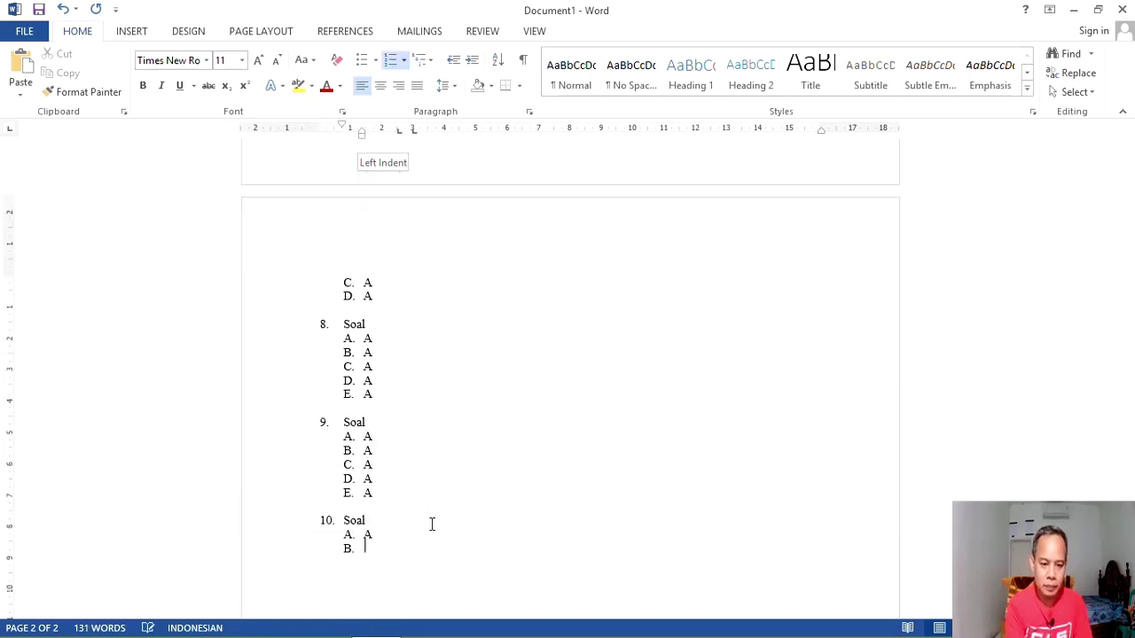
text(A A A)
key(Return)
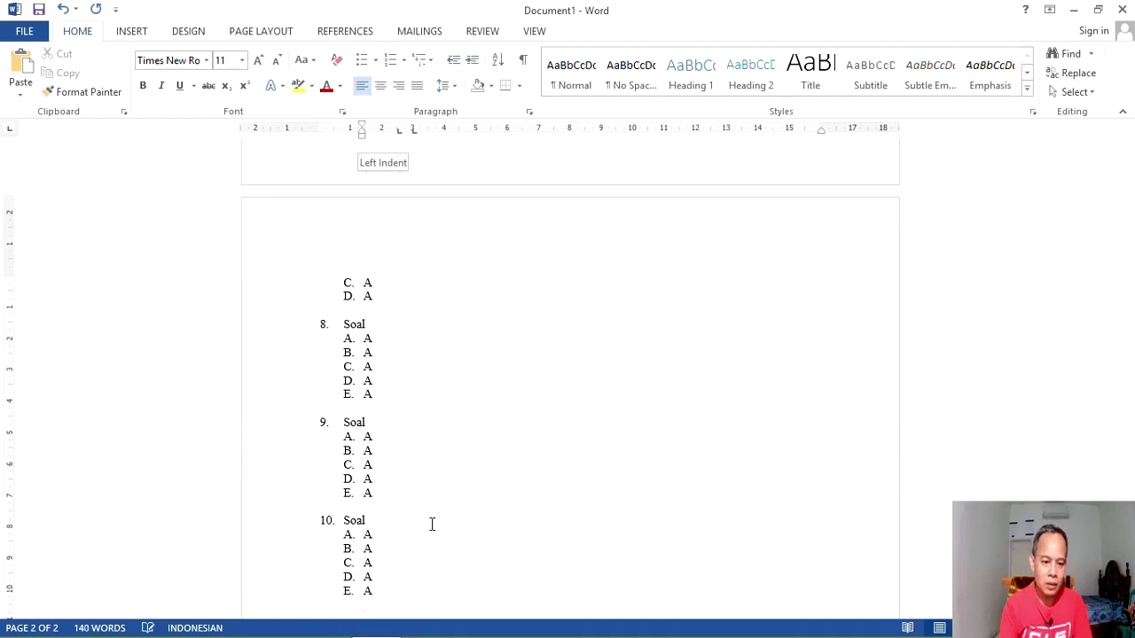
scroll(426, 510, up, 4)
scroll(418, 493, up, 6)
scroll(419, 493, up, 7)
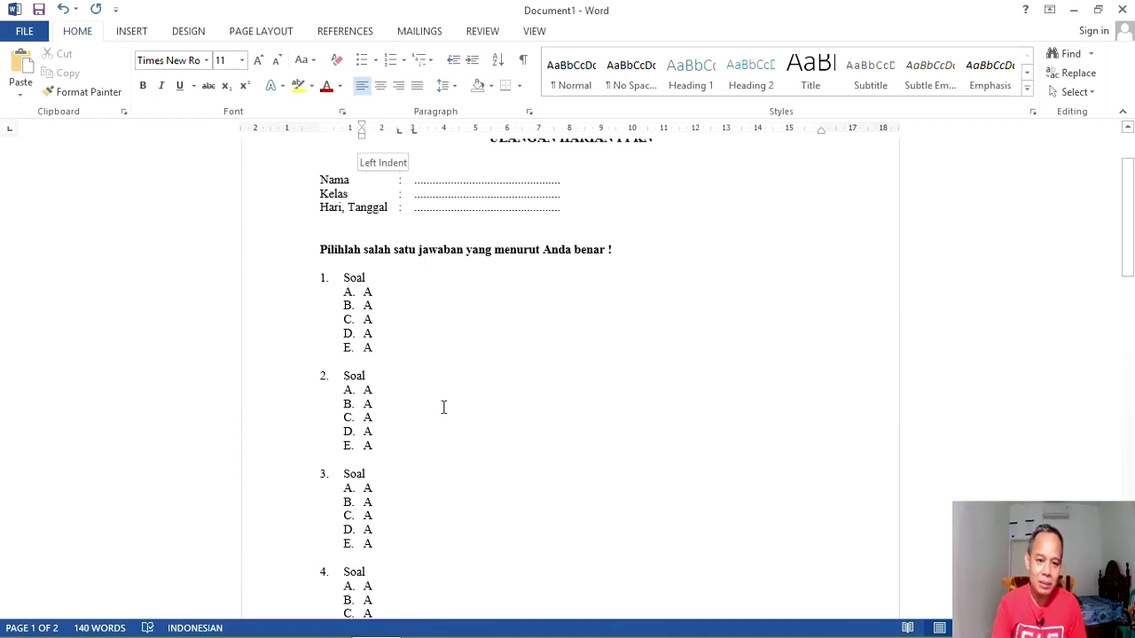
click(387, 286)
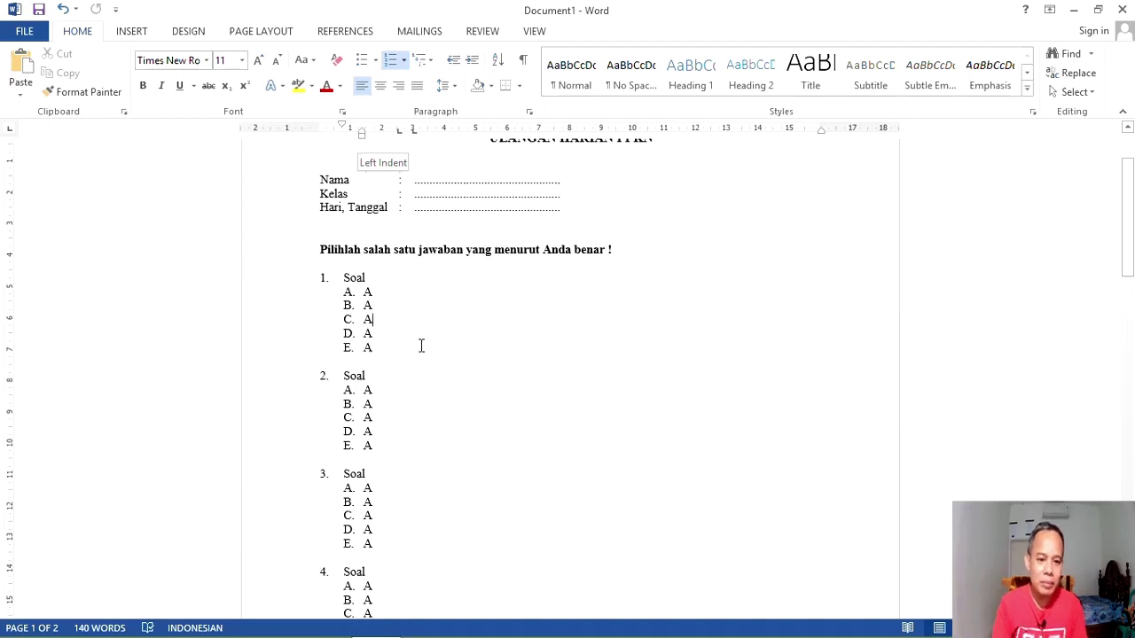
click(388, 278)
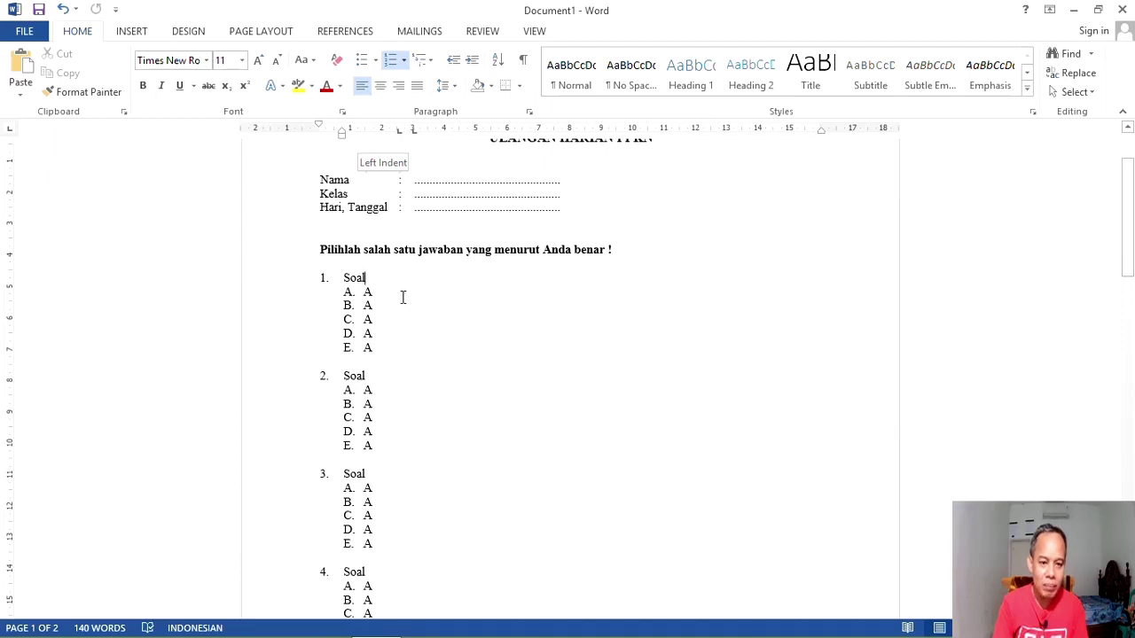
click(401, 295)
click(407, 308)
click(418, 333)
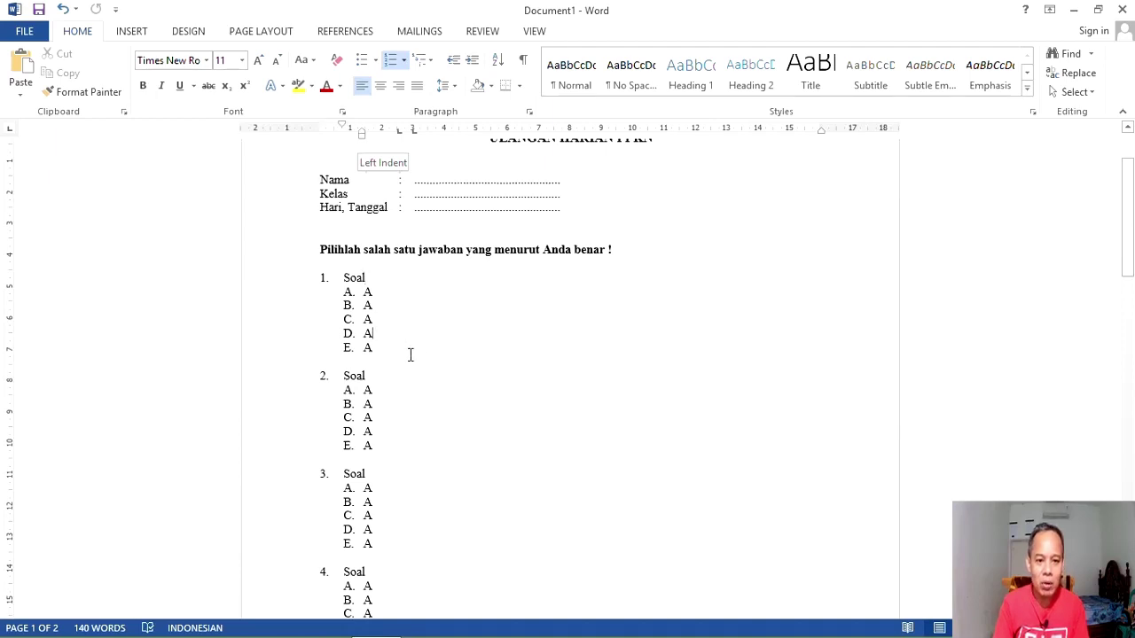
- Replace question 1's 'Soal' with 'Yang bukan meruapakan unsur terbentuknya negara adalah....'
click(400, 278)
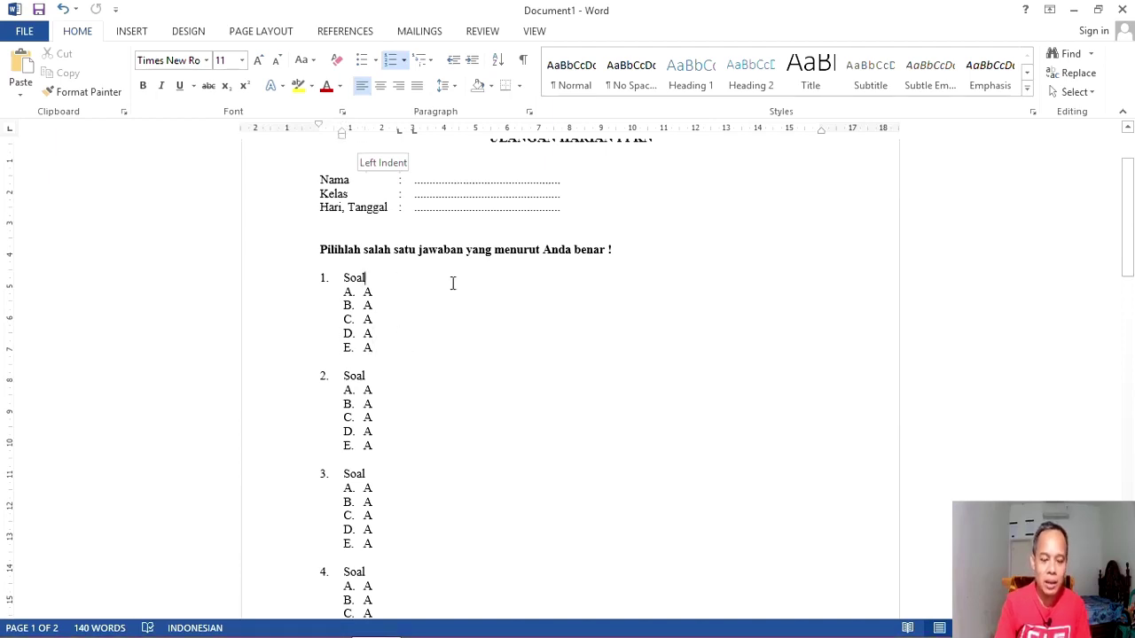
key(BackSpace)
key(BackSpace)
key(BackSpace)
key(BackSpace)
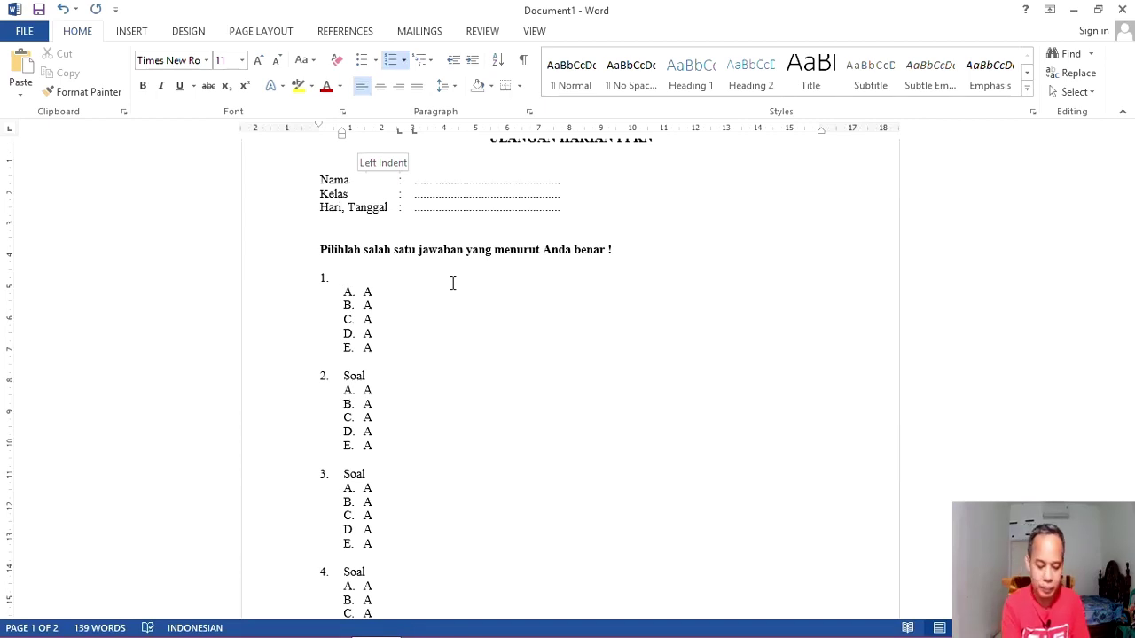
text(Y)
key(BackSpace)
text(Yang buk)
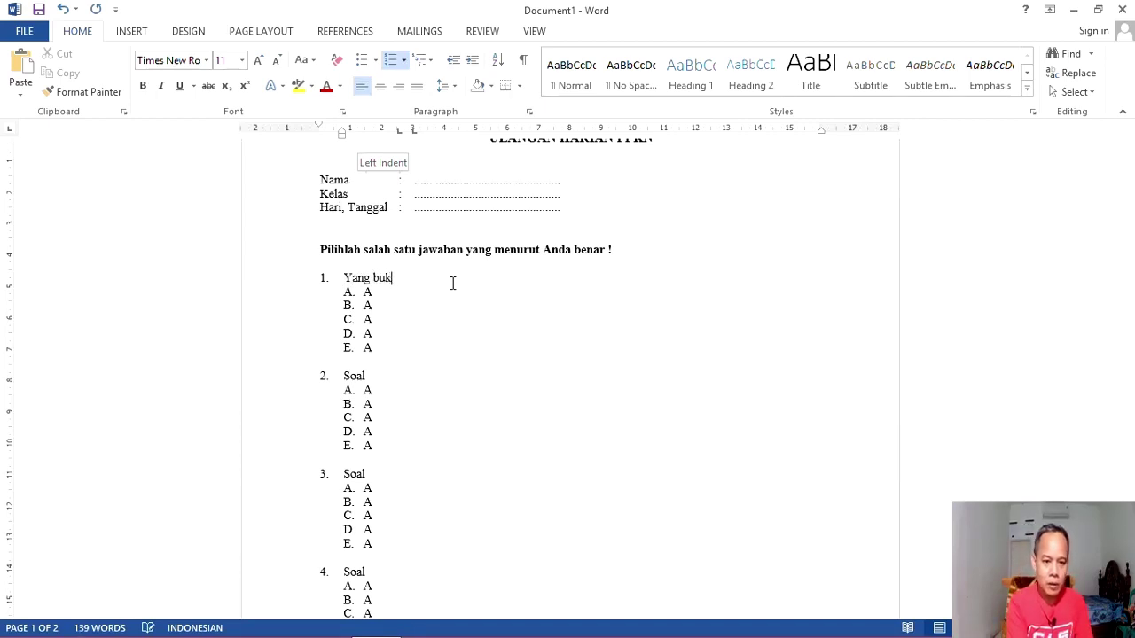
text(an meruapkan)
key(BackSpace)
key(BackSpace)
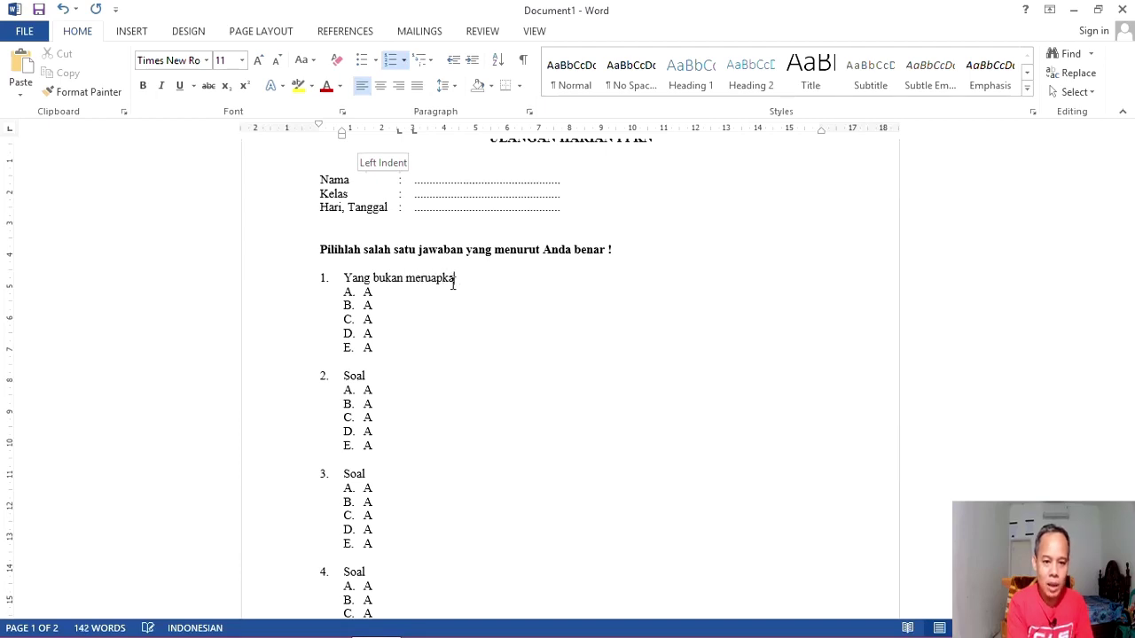
key(BackSpace)
text(akan )
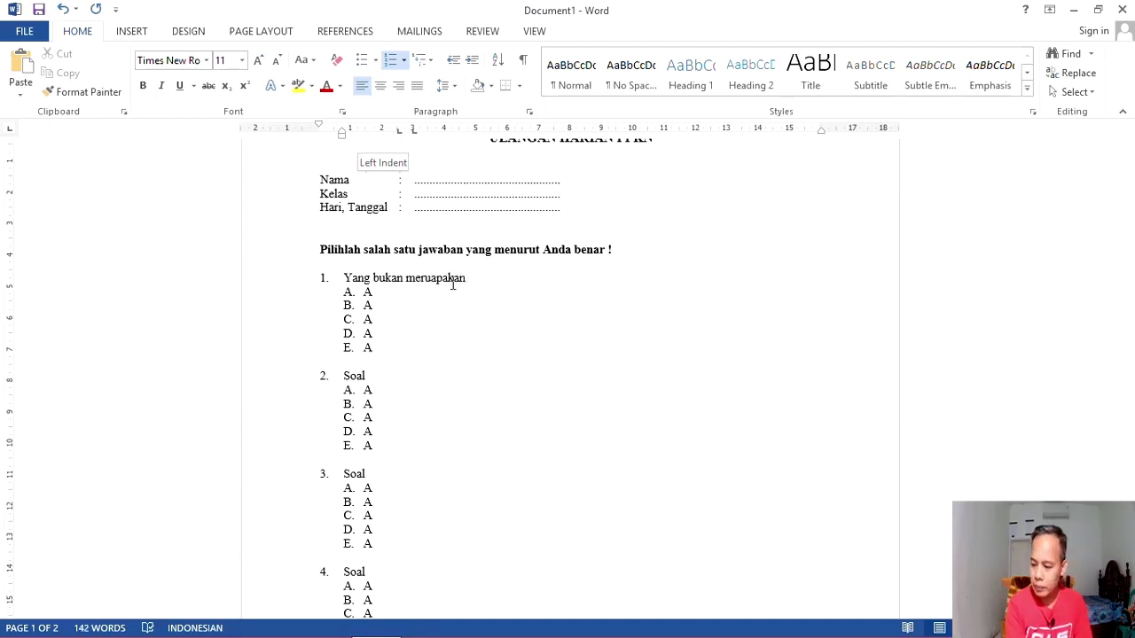
text(unsur )
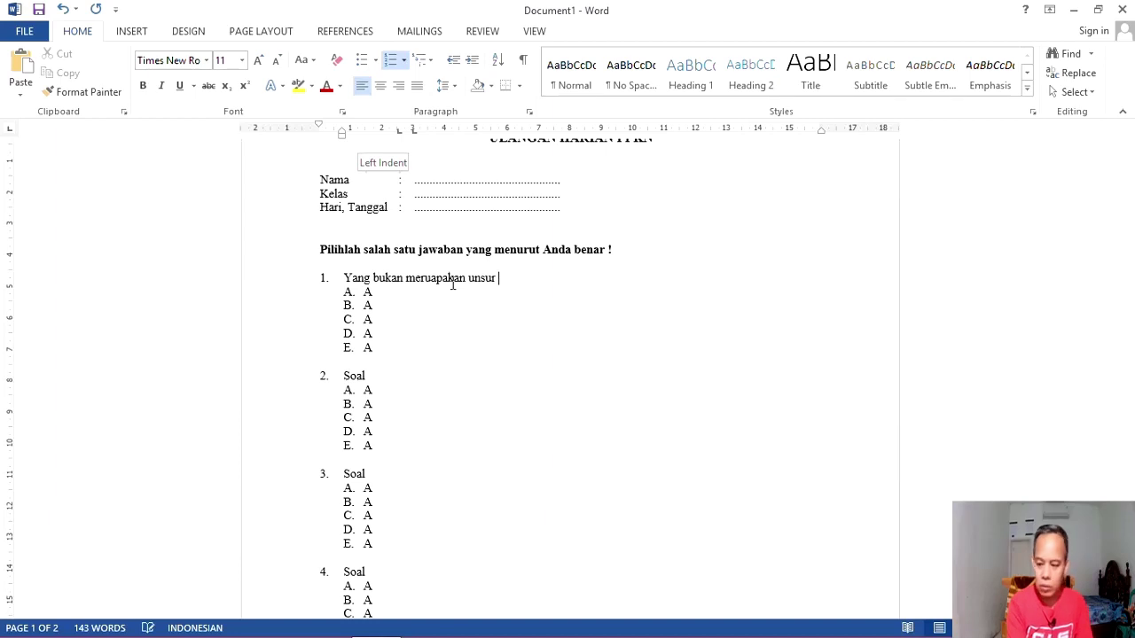
text(terbent)
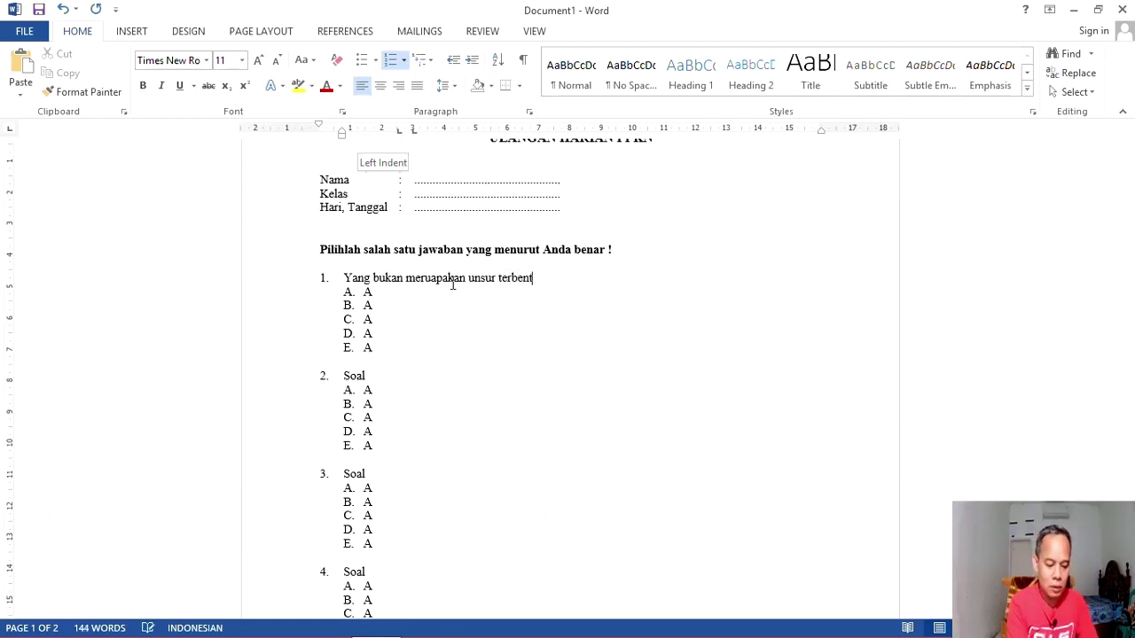
text(uknya )
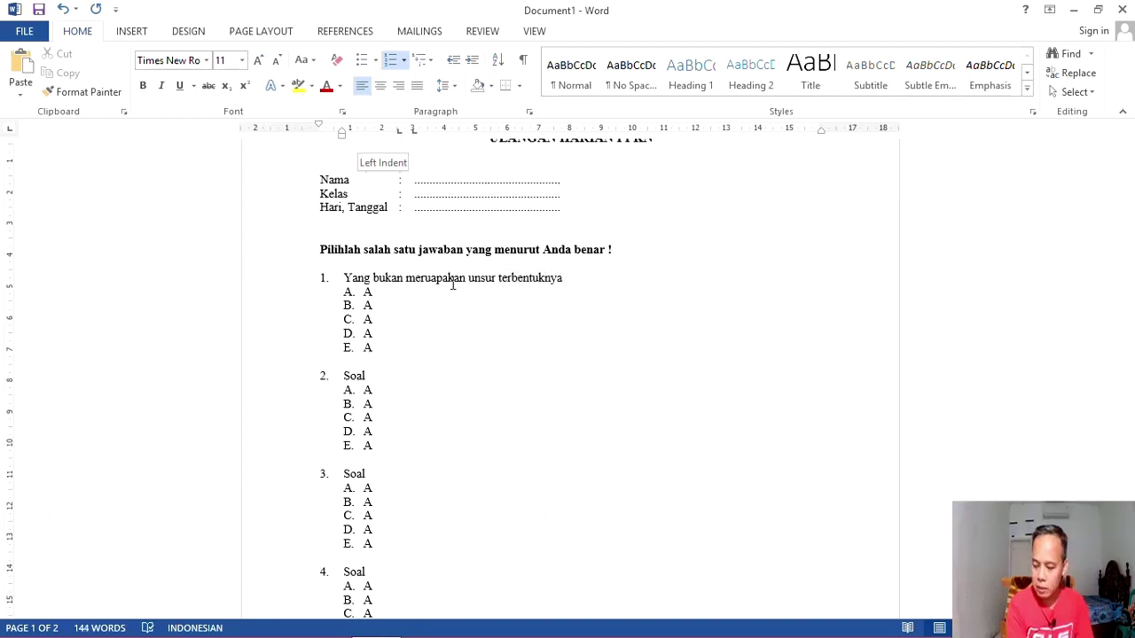
text(negara adala)
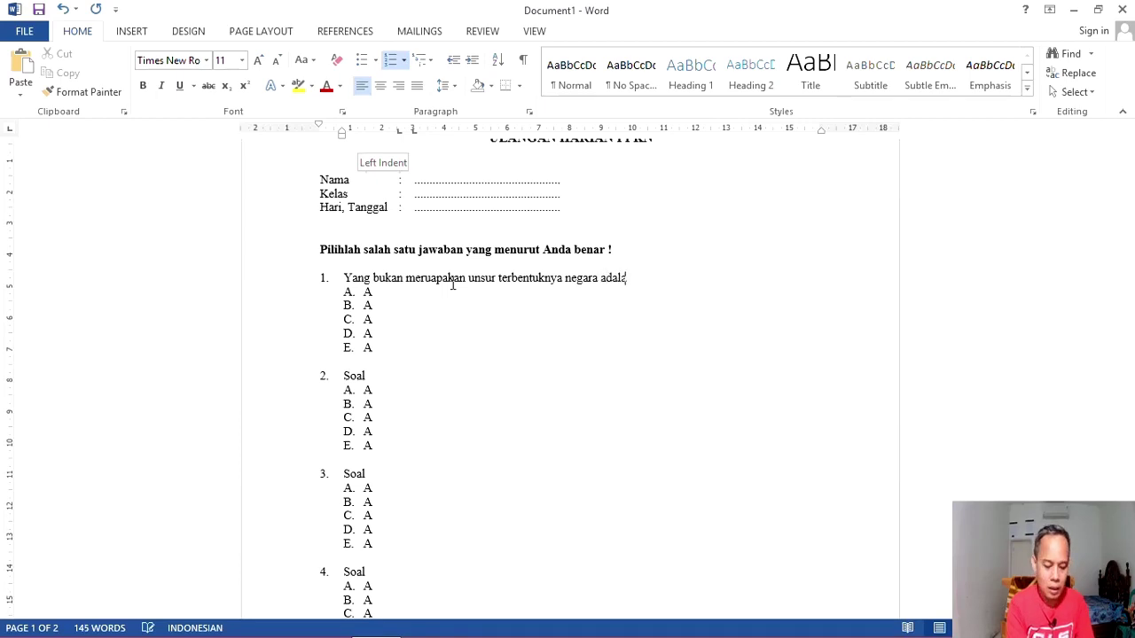
text(h....)
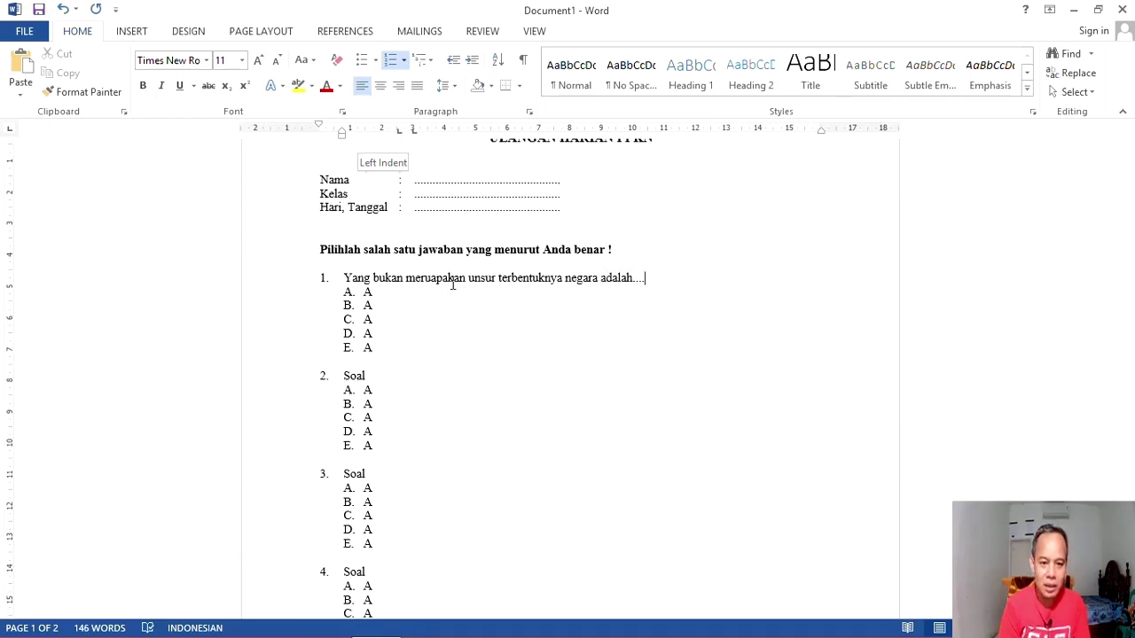
- Replace question 1's options A–C with 'kebuayaan', 'rakyat' and 'wilayah'
key(Down)
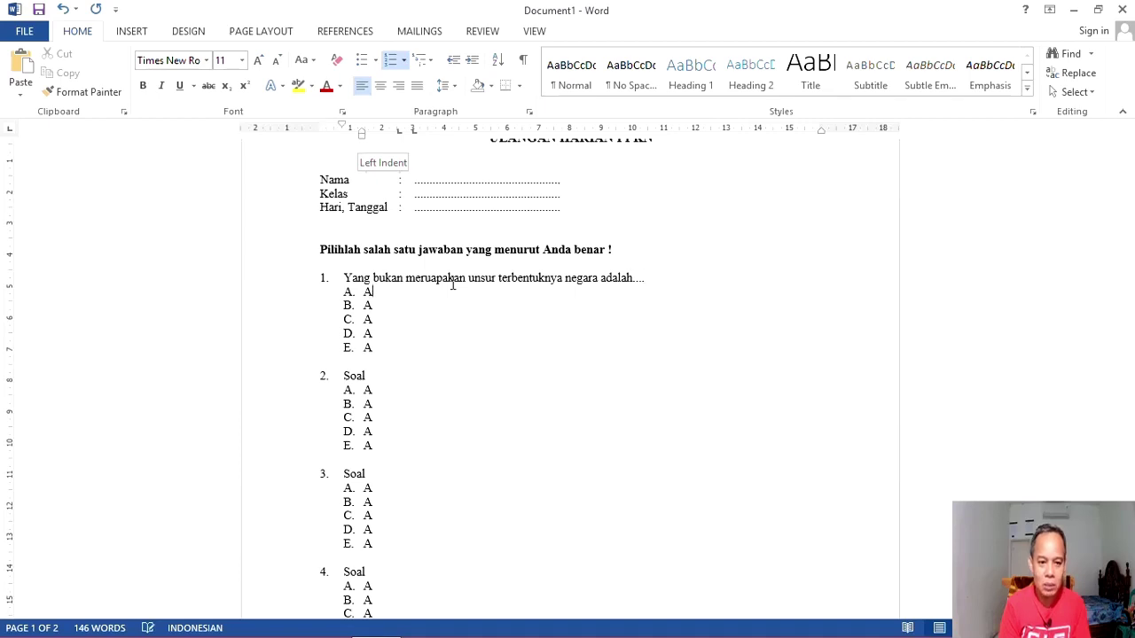
key(BackSpace)
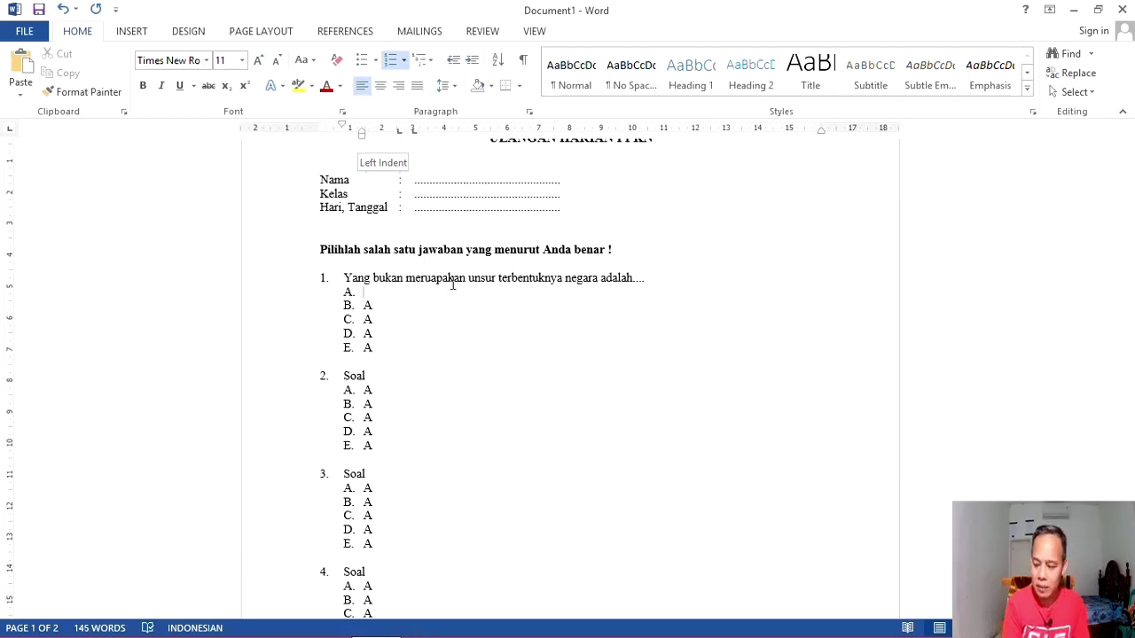
text(kebuayta)
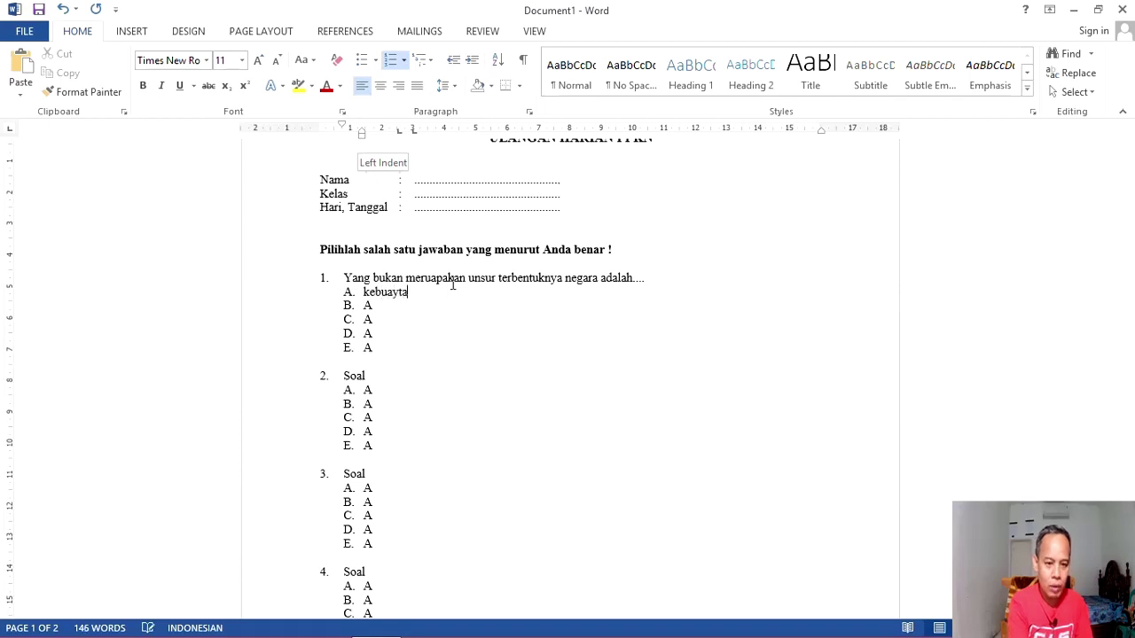
key(BackSpace)
key(BackSpace)
text(aan)
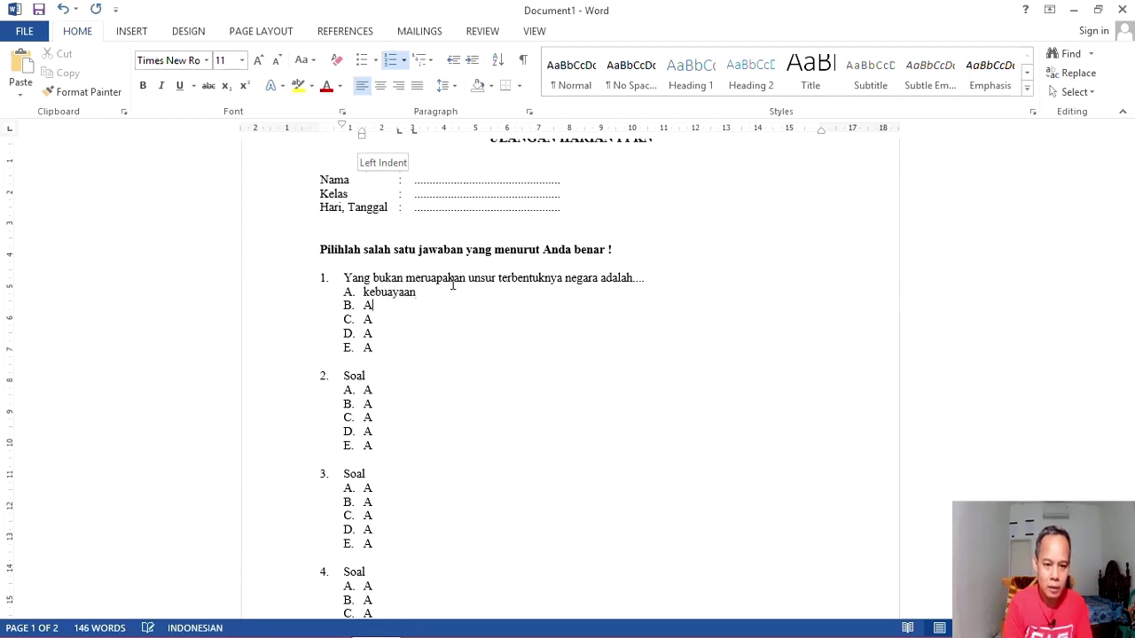
key(BackSpace)
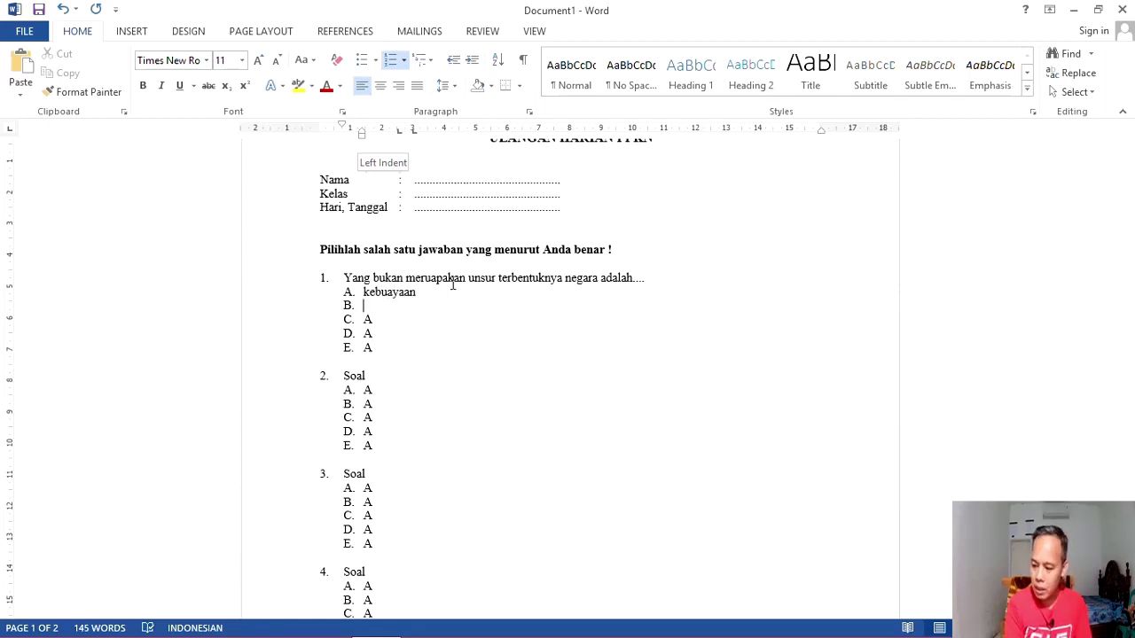
text(rakyat)
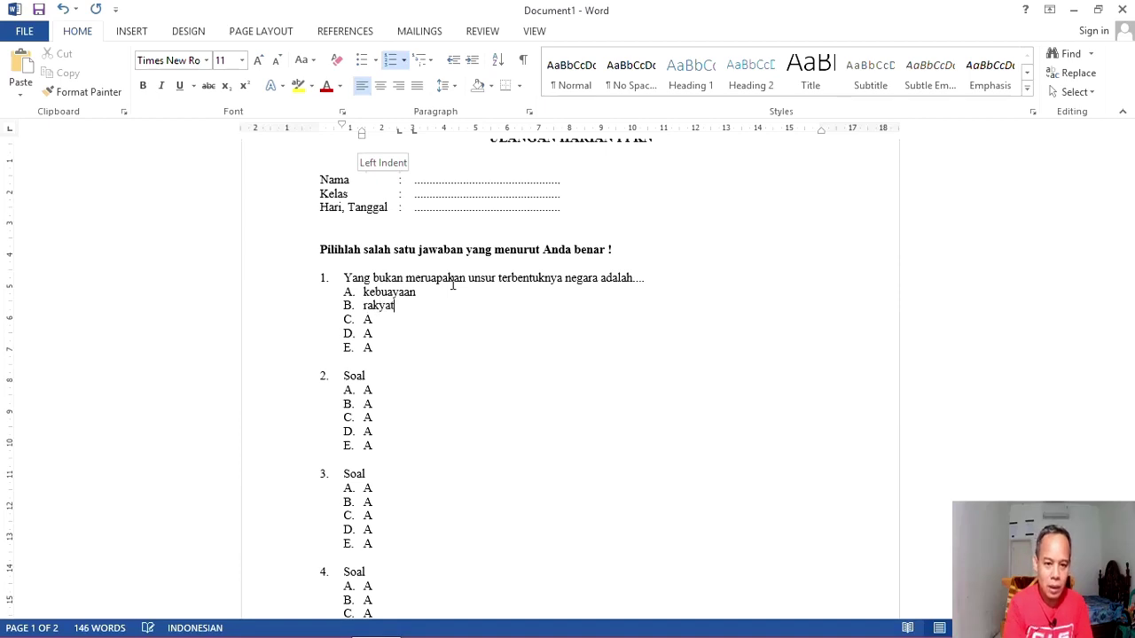
key(Down)
key(BackSpace)
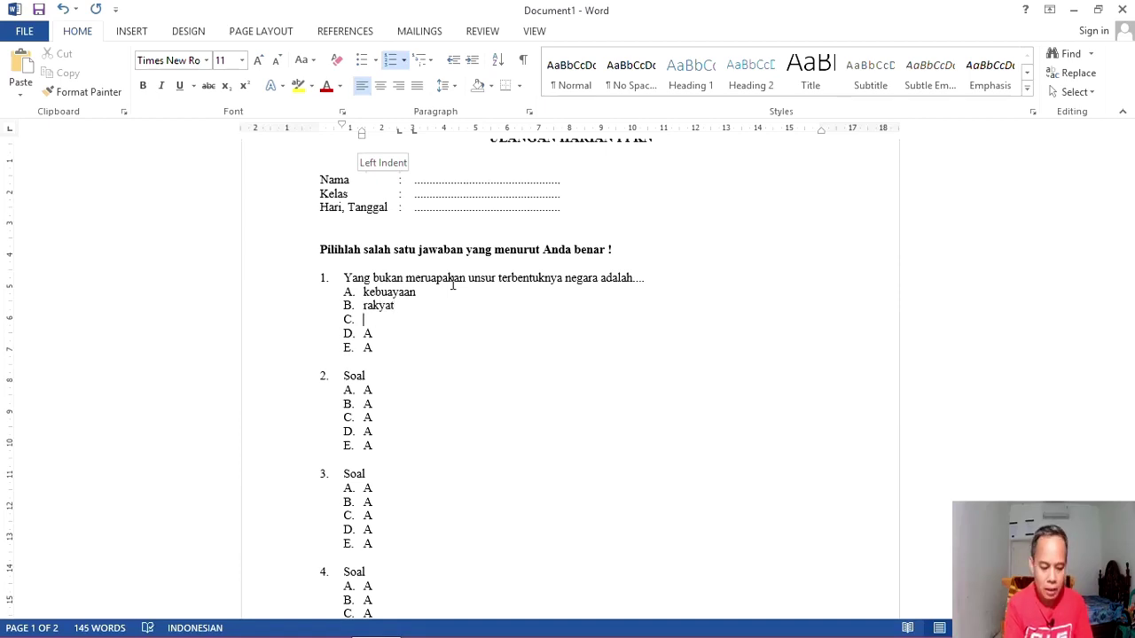
text(wilayah)
- Set options D and E to 'pemerintahan yang berdaulat' and 'pengakuan dari negara lain', then erase question 2's 'Soal'
key(Down)
key(BackSpace)
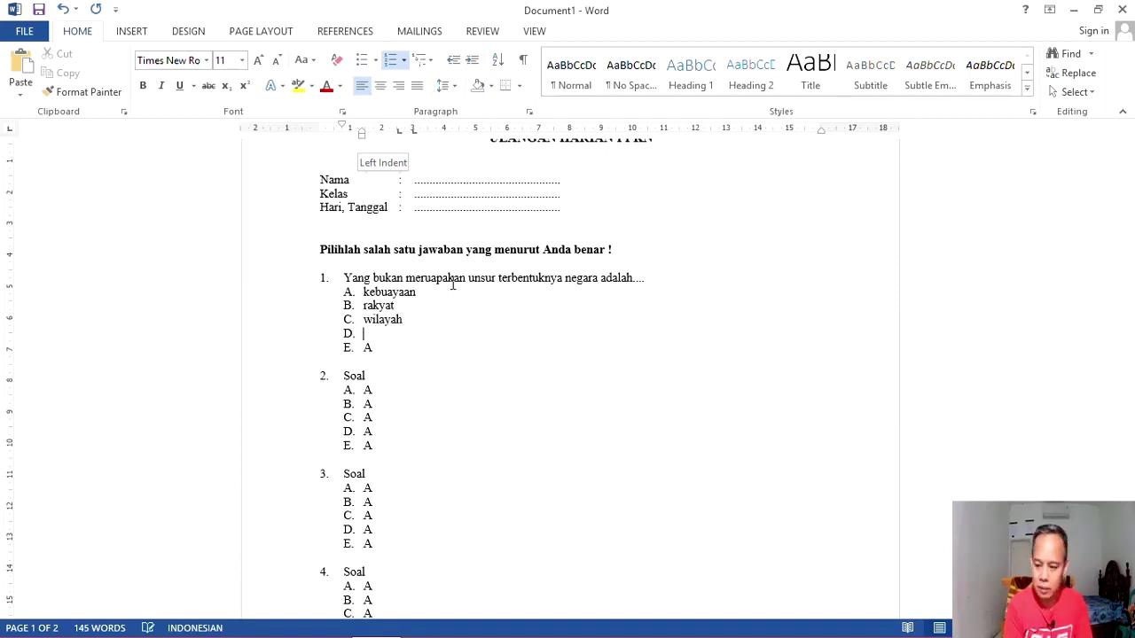
text(pe)
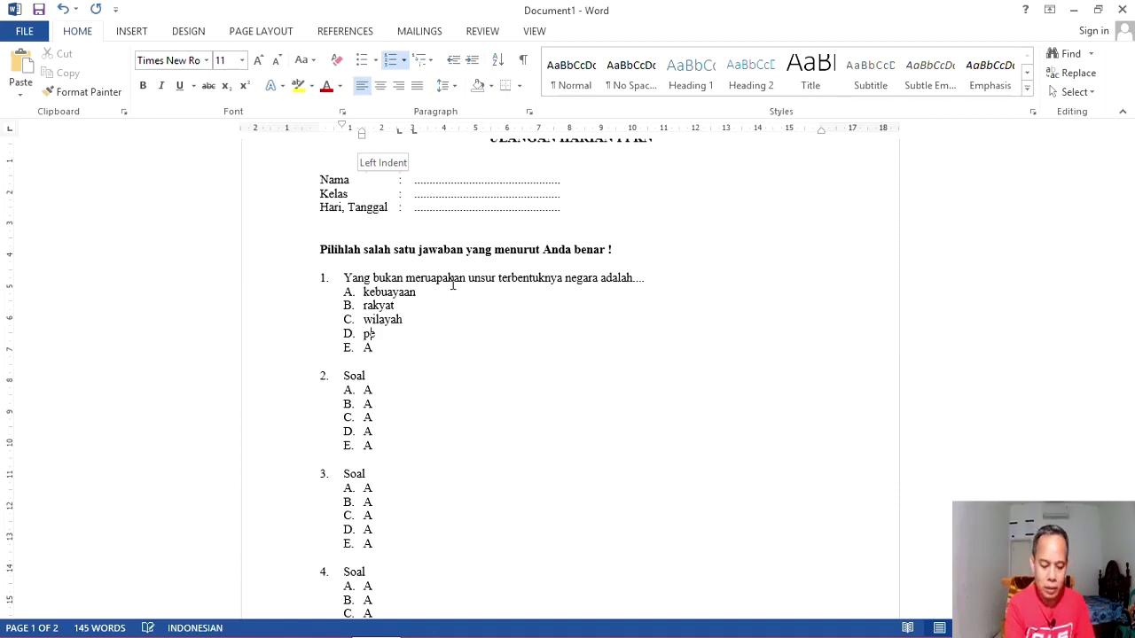
text(merintahan )
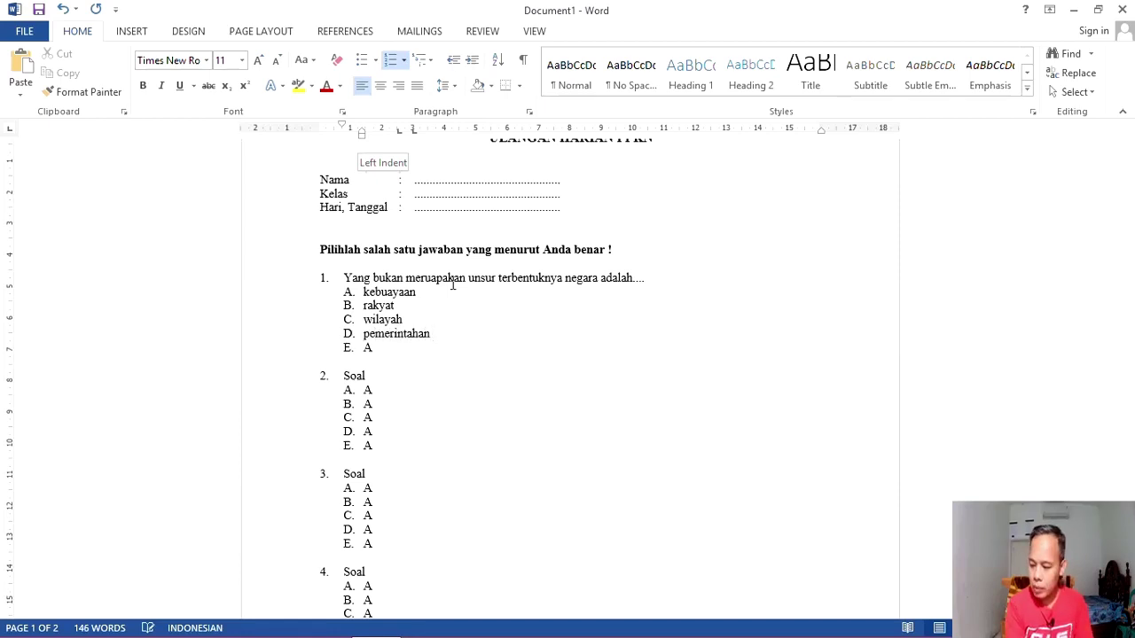
text(yang berd)
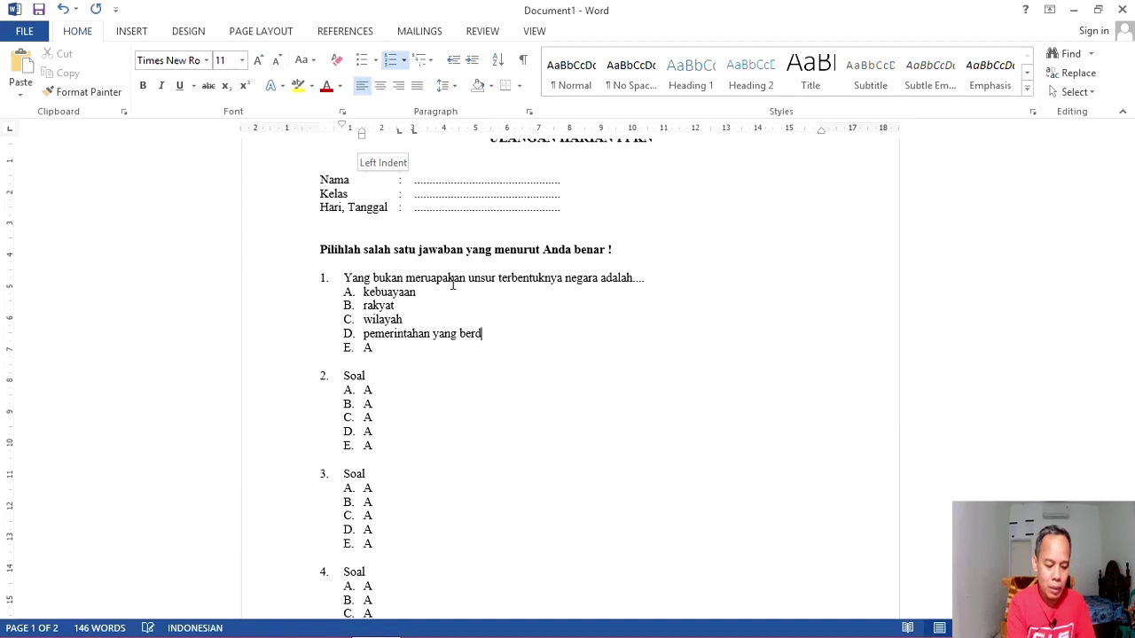
text(aulat)
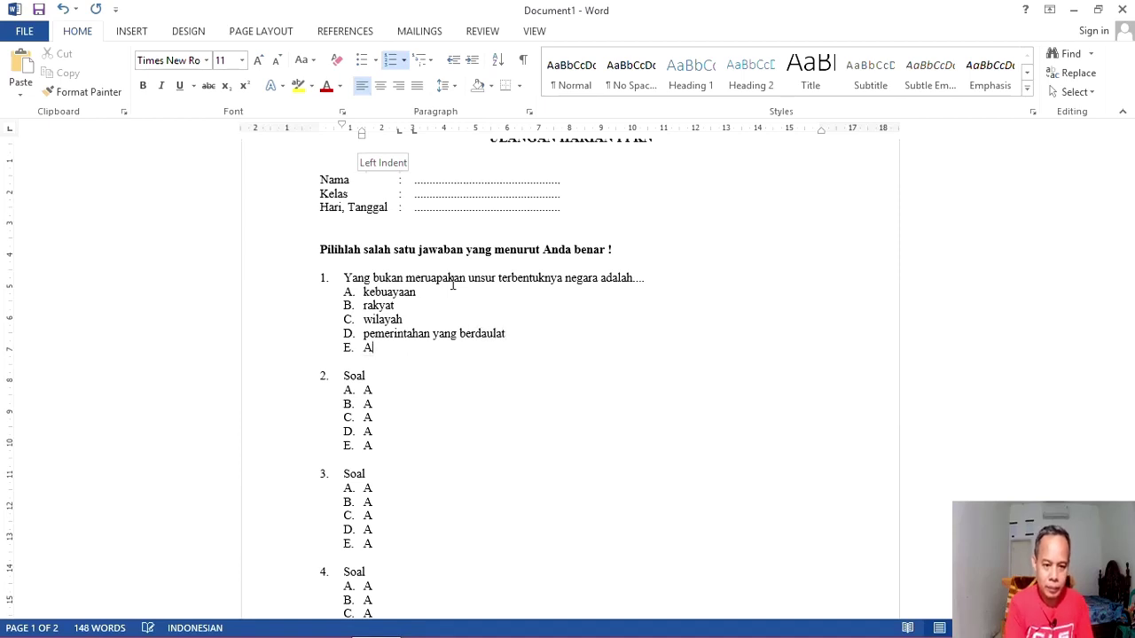
key(BackSpace)
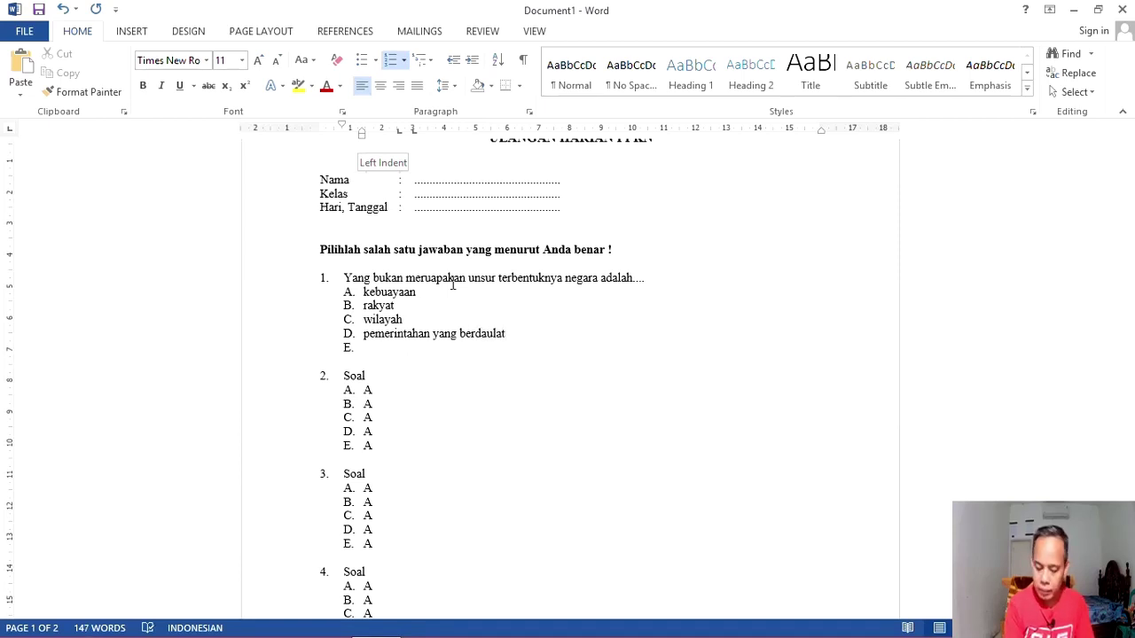
text(pengakuan )
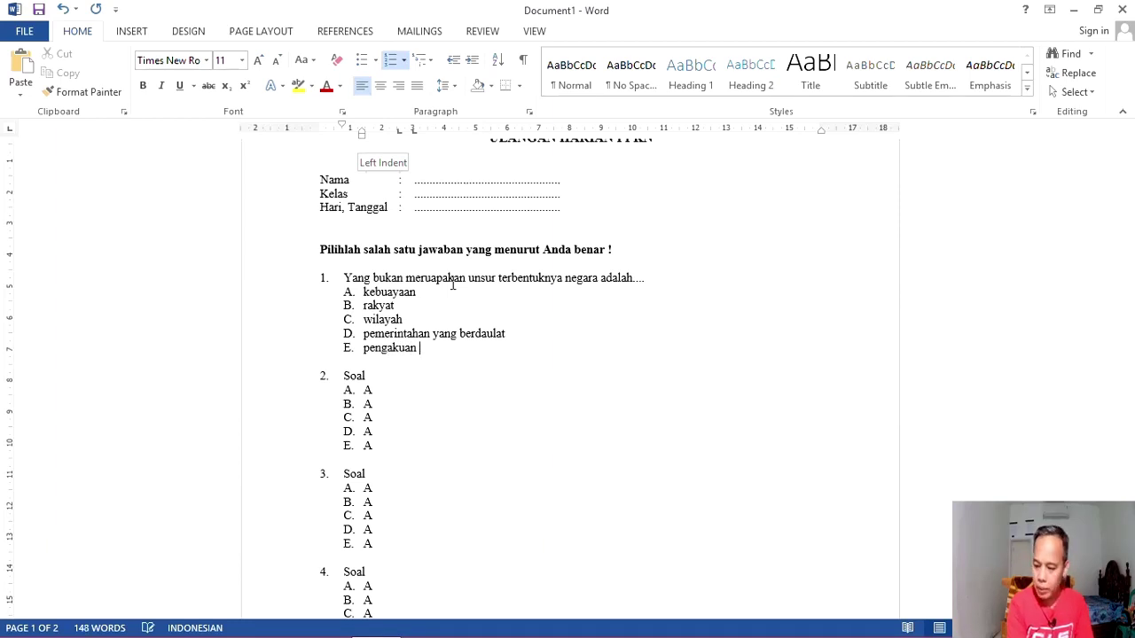
text(dari )
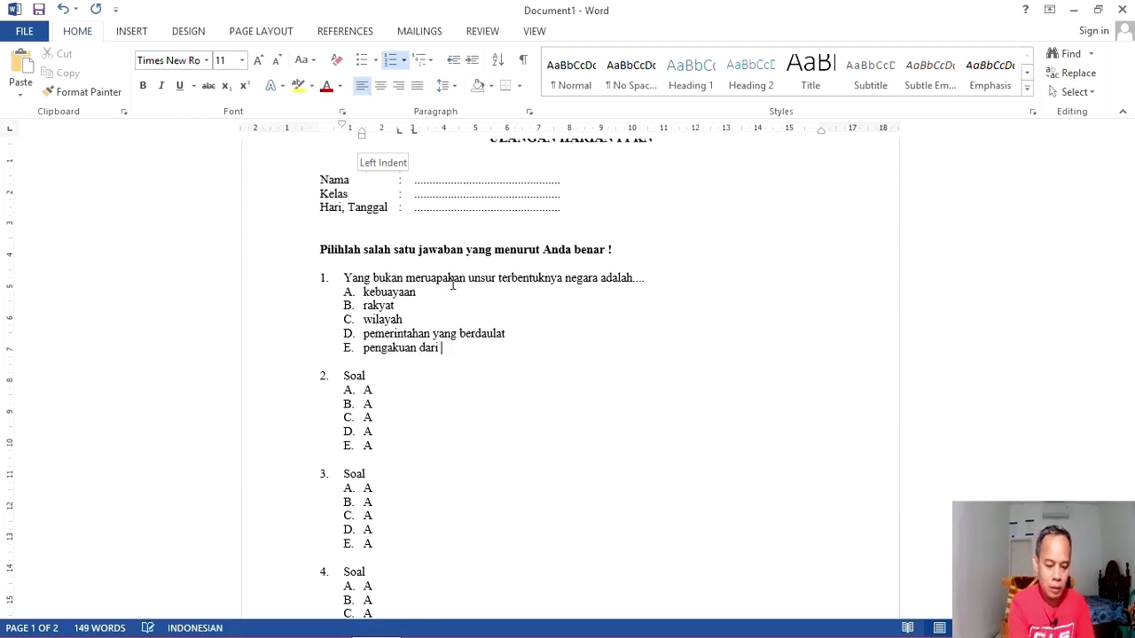
text(negara l)
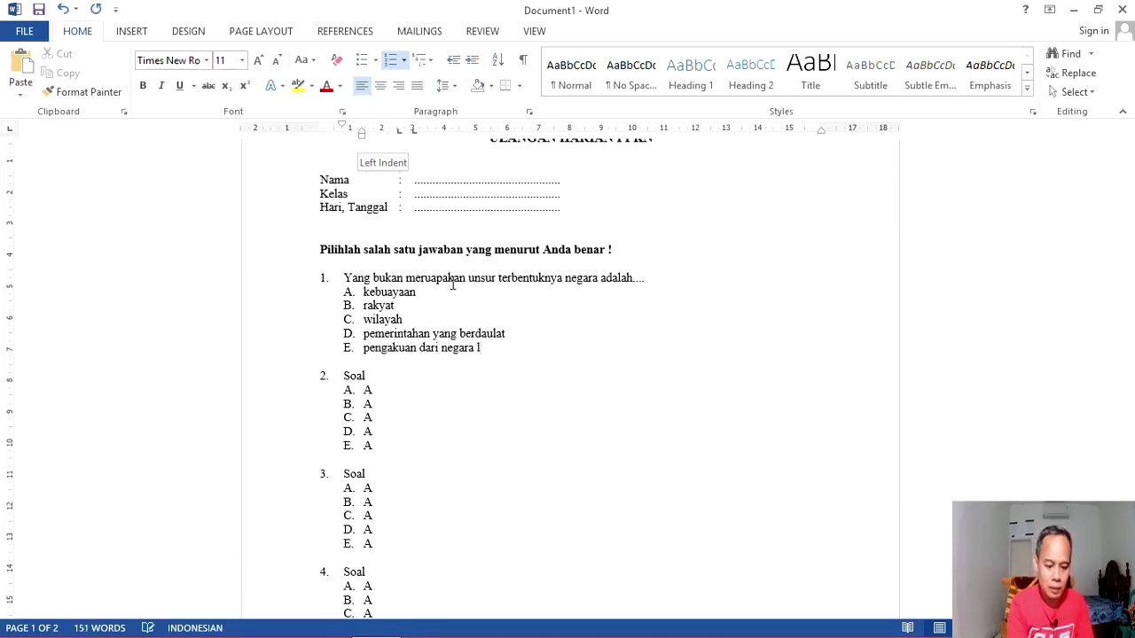
text(ain)
key(Down)
key(Down)
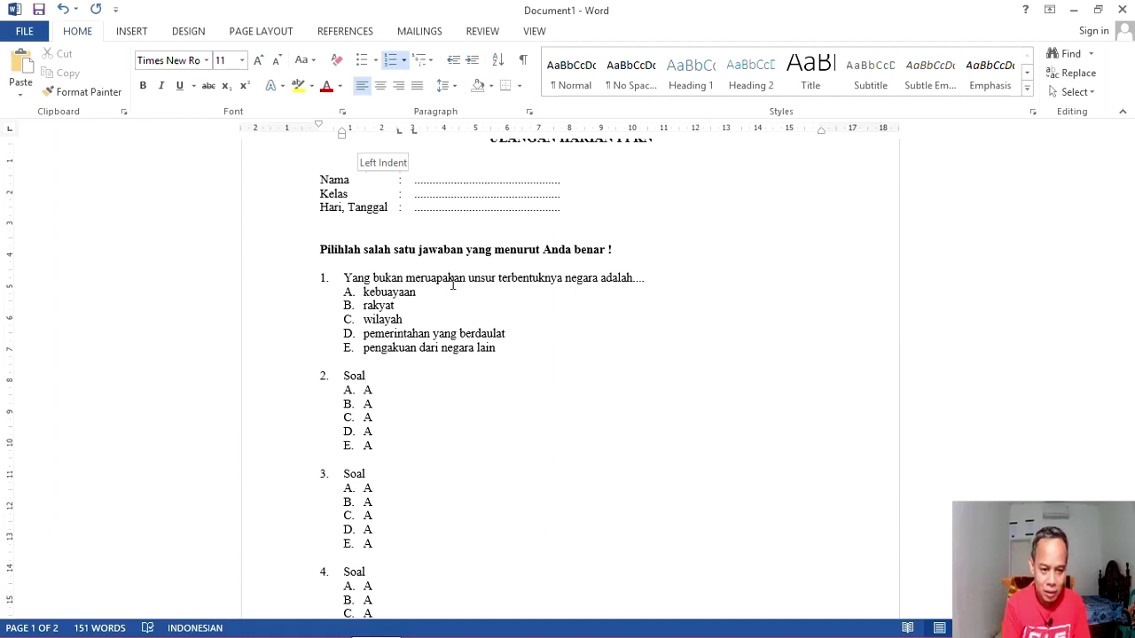
key(BackSpace)
key(BackSpace)
key(BackSpace)
key(BackSpace)
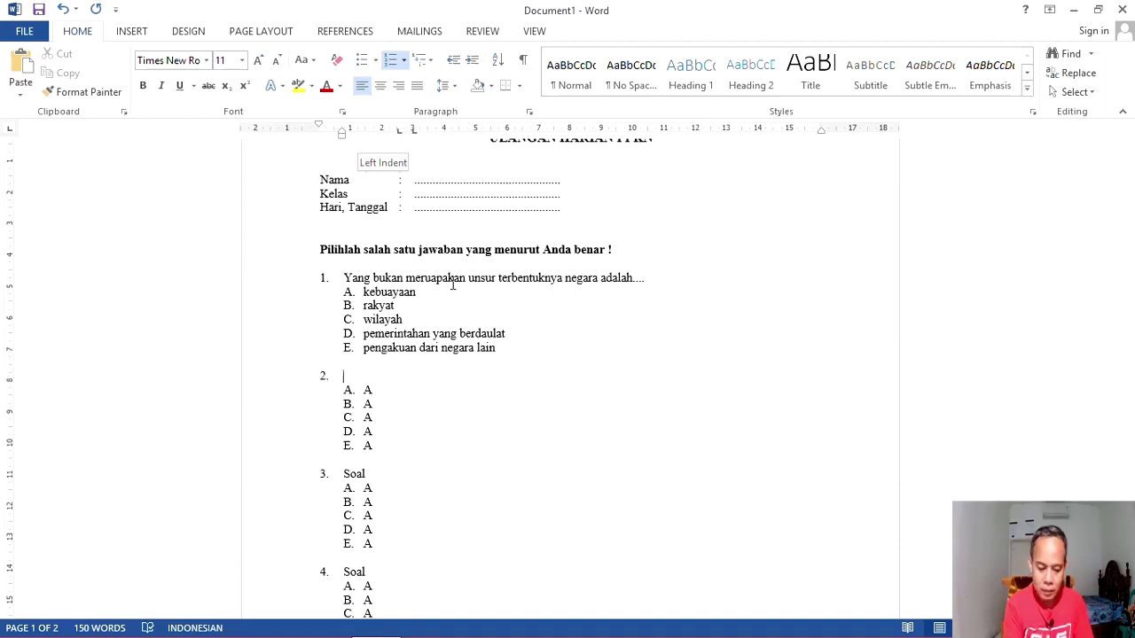
- Type question 2's text: 'Pembagian fungsi negara menurut Montesquie lebih dikenal dengan teori.....'
text(pembagian)
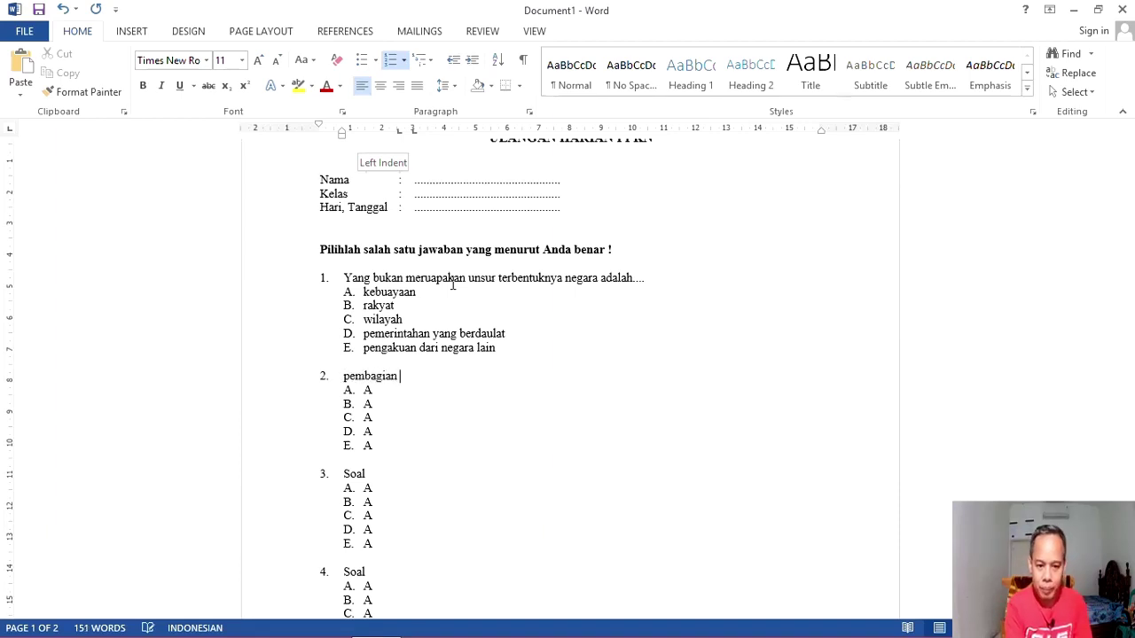
key(BackSpace)
key(BackSpace)
key(BackSpace)
key(BackSpace)
key(BackSpace)
key(BackSpace)
key(BackSpace)
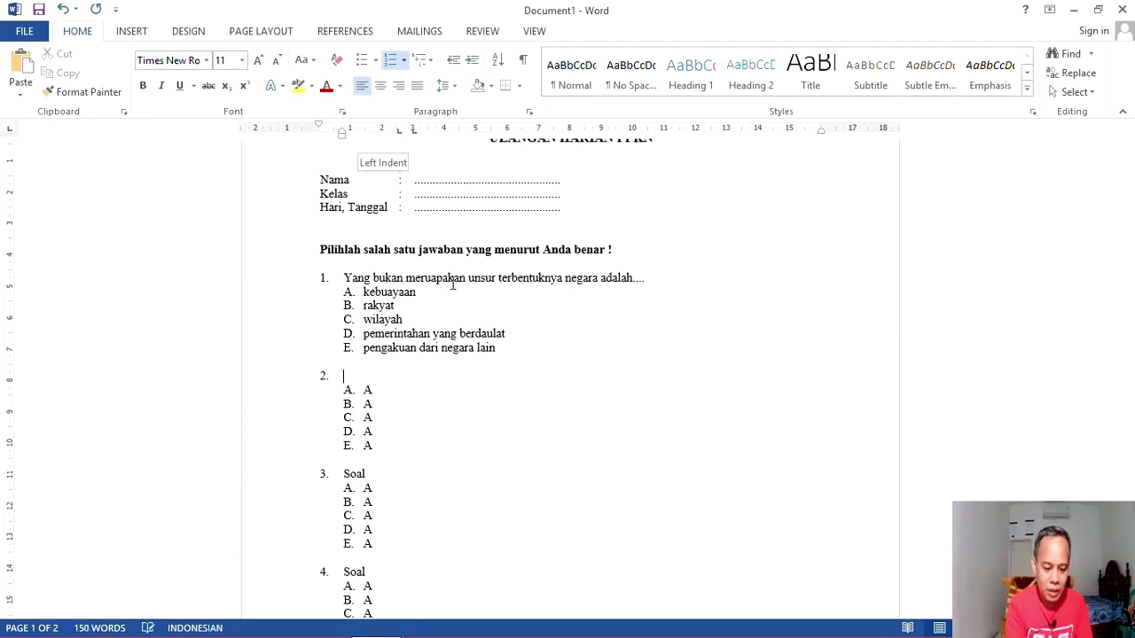
text(Pemab)
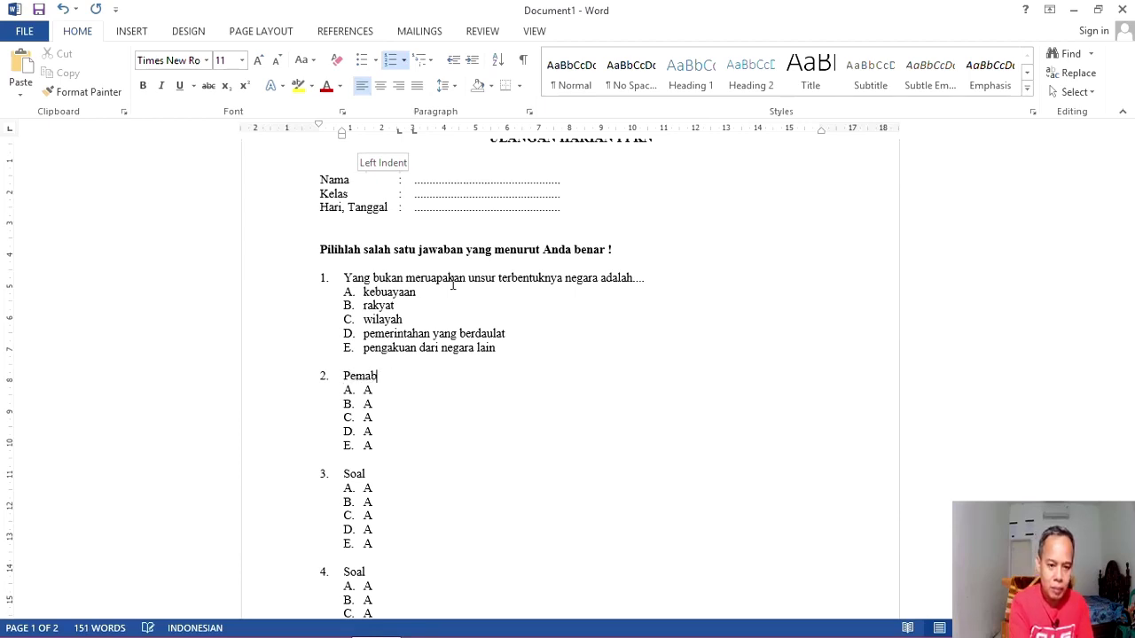
key(BackSpace)
key(BackSpace)
text(ba)
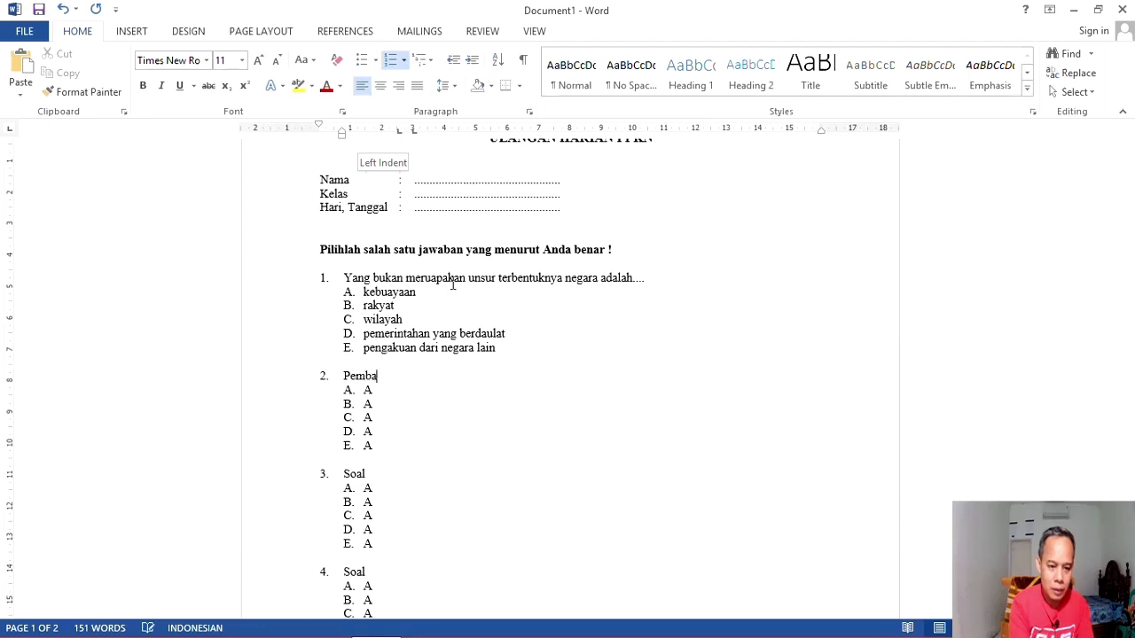
text(gian )
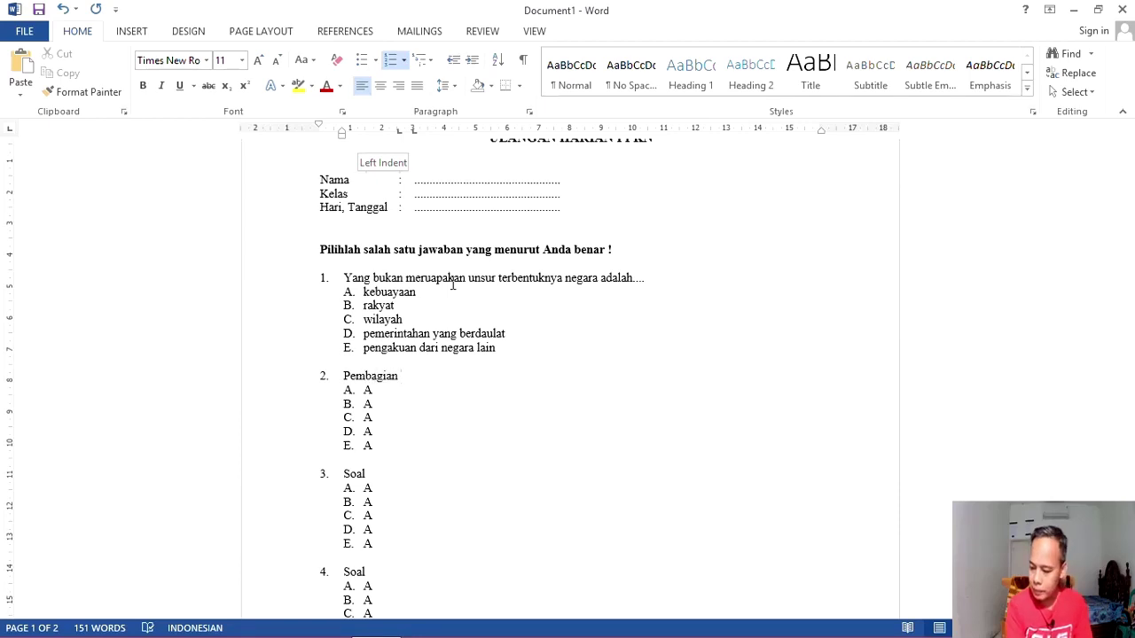
text(fungsi )
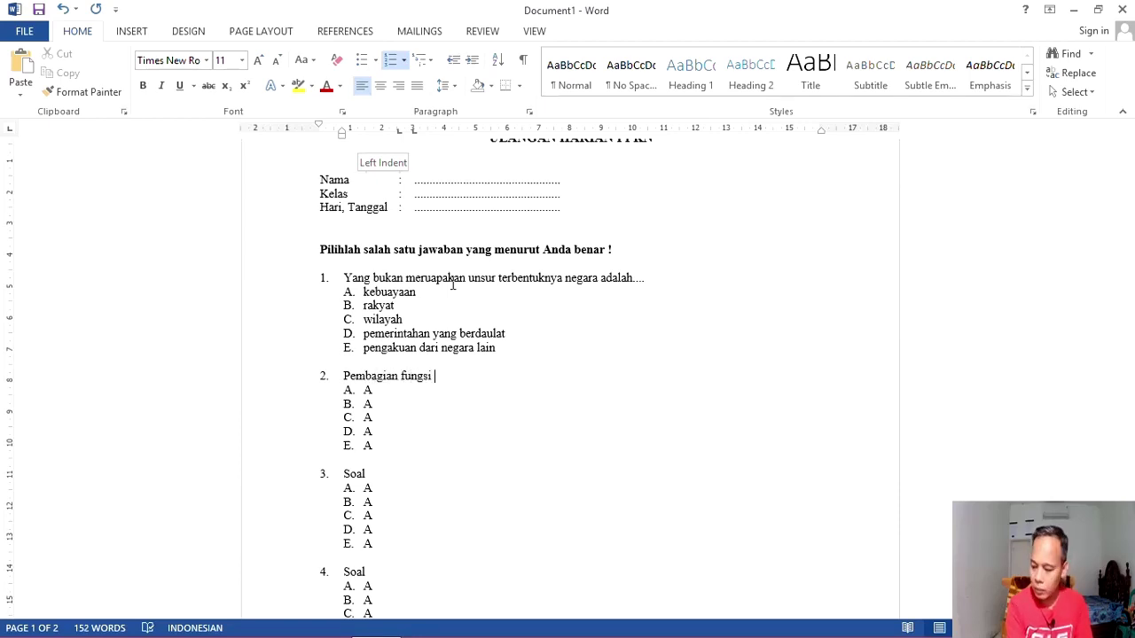
text(negara me)
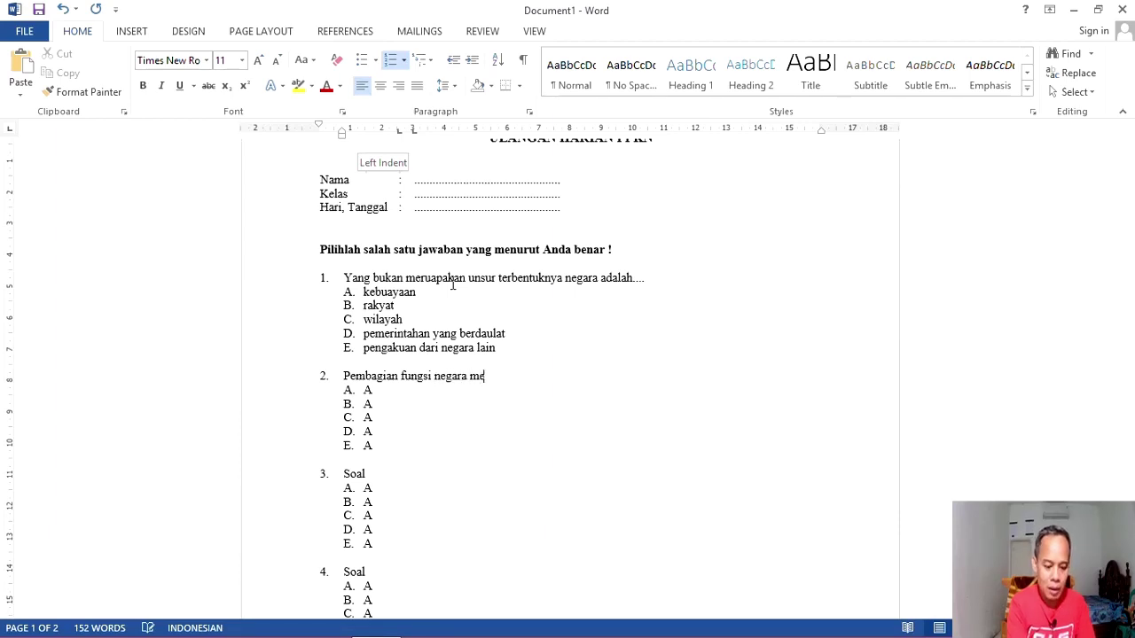
text(nurut )
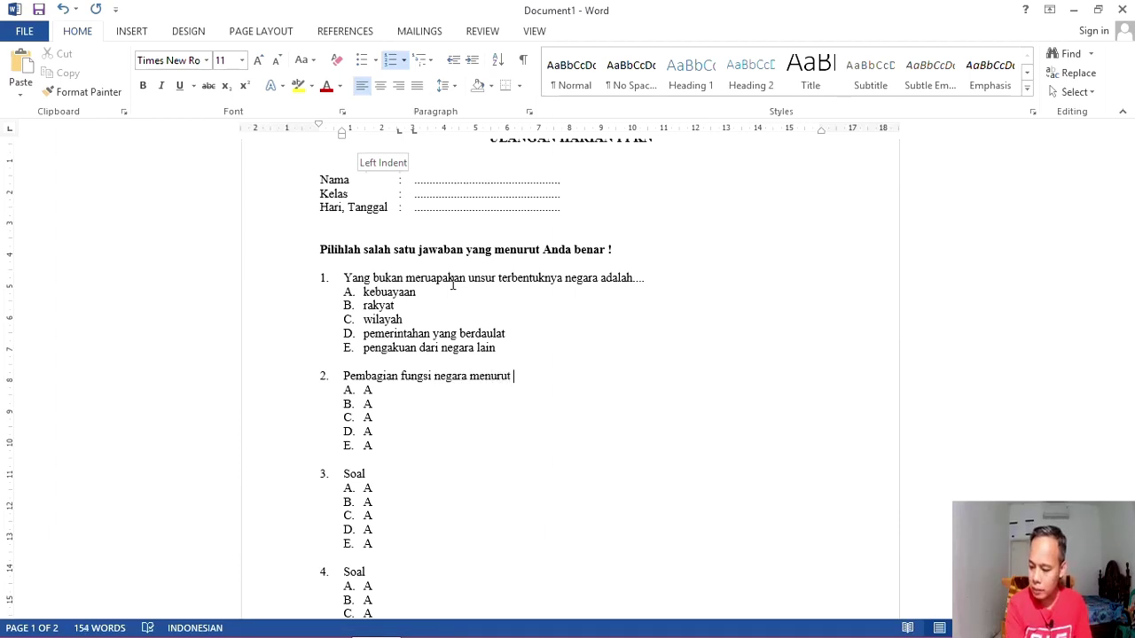
text(Mon)
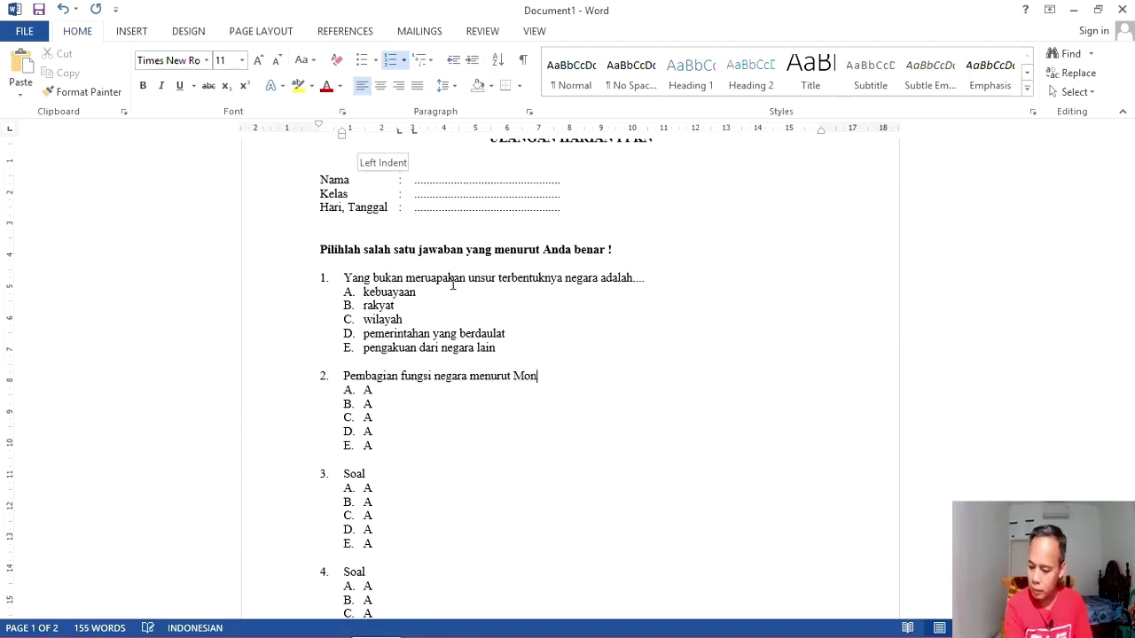
text(te)
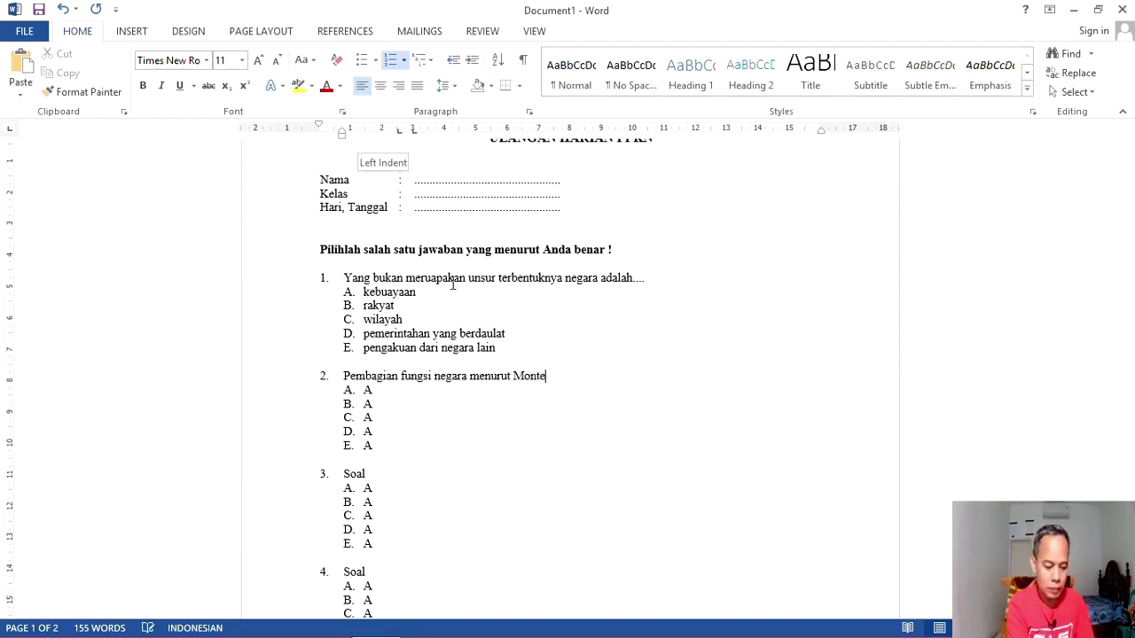
text(s)
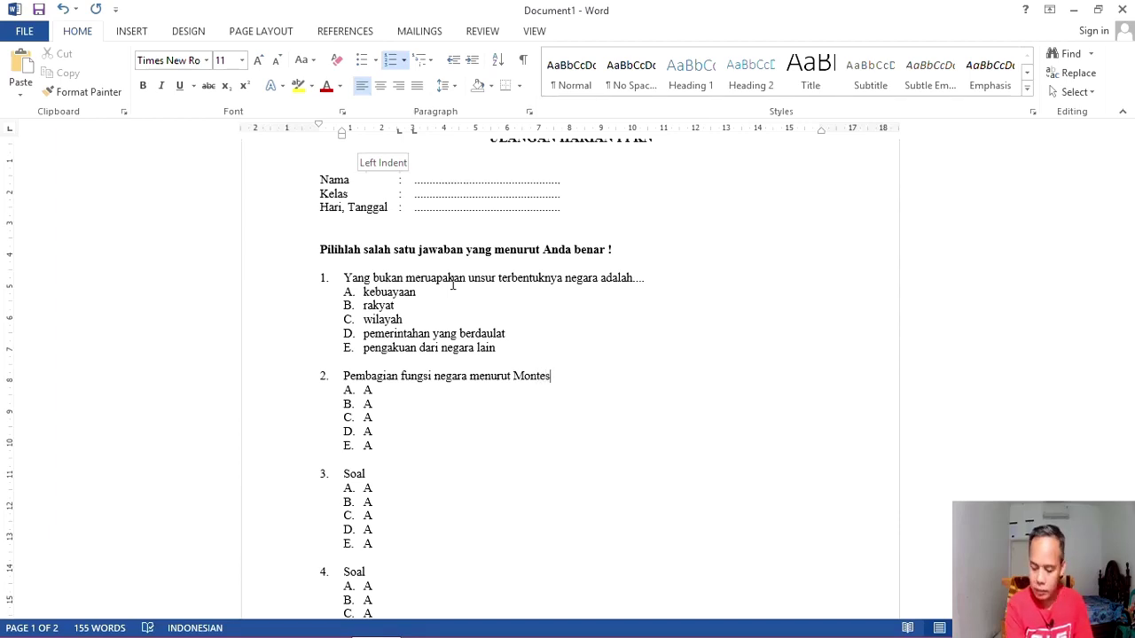
text(quie )
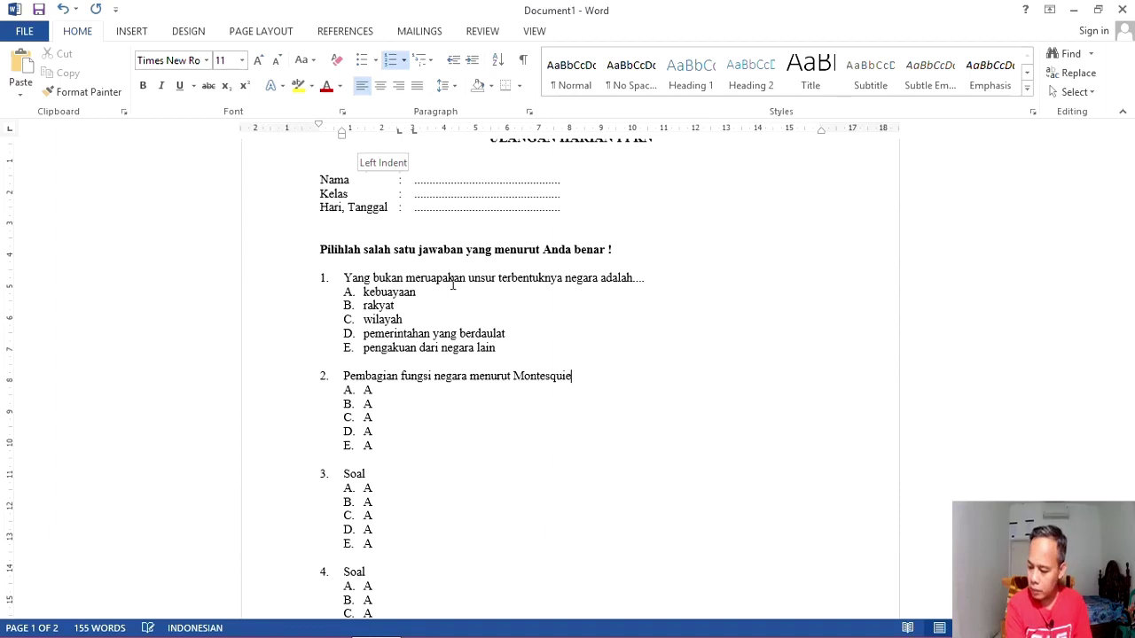
text(lebih)
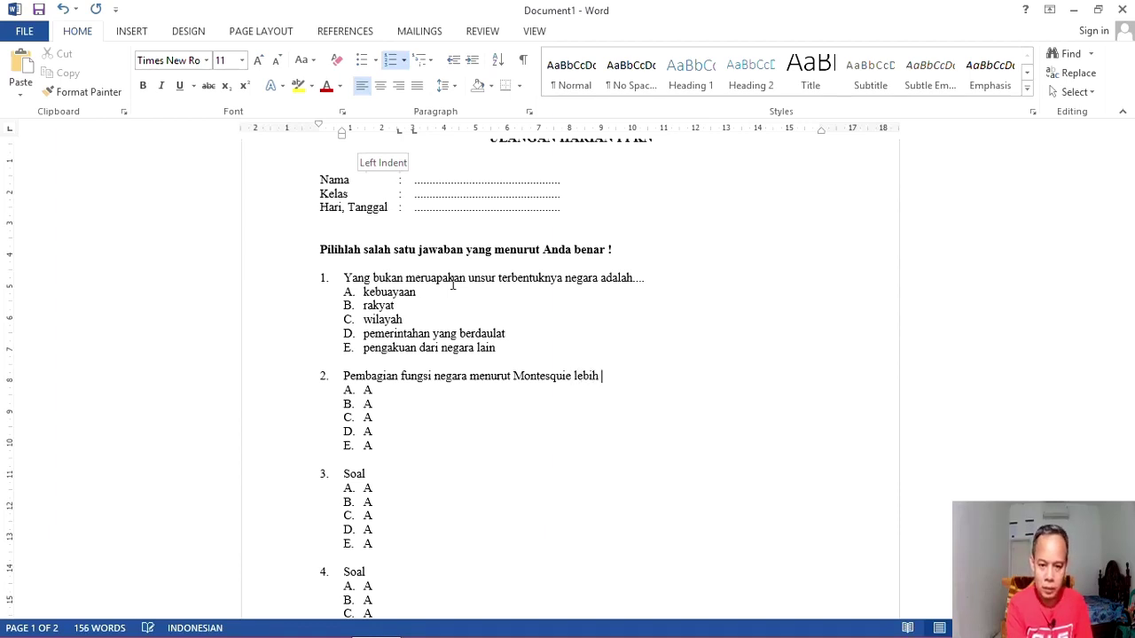
text( d)
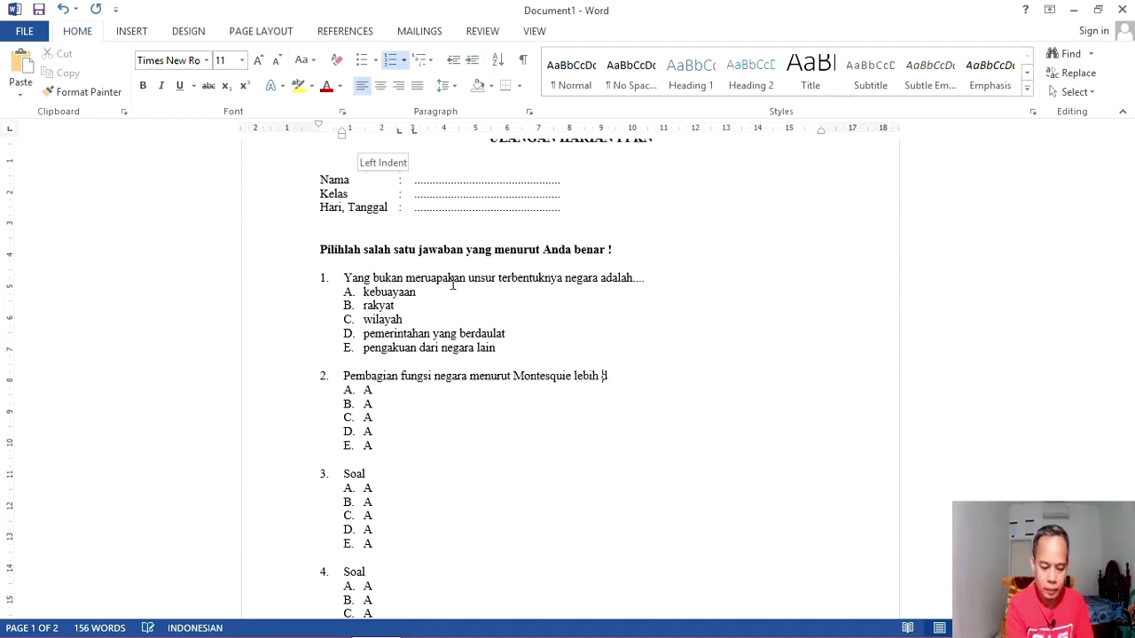
text(ikenal )
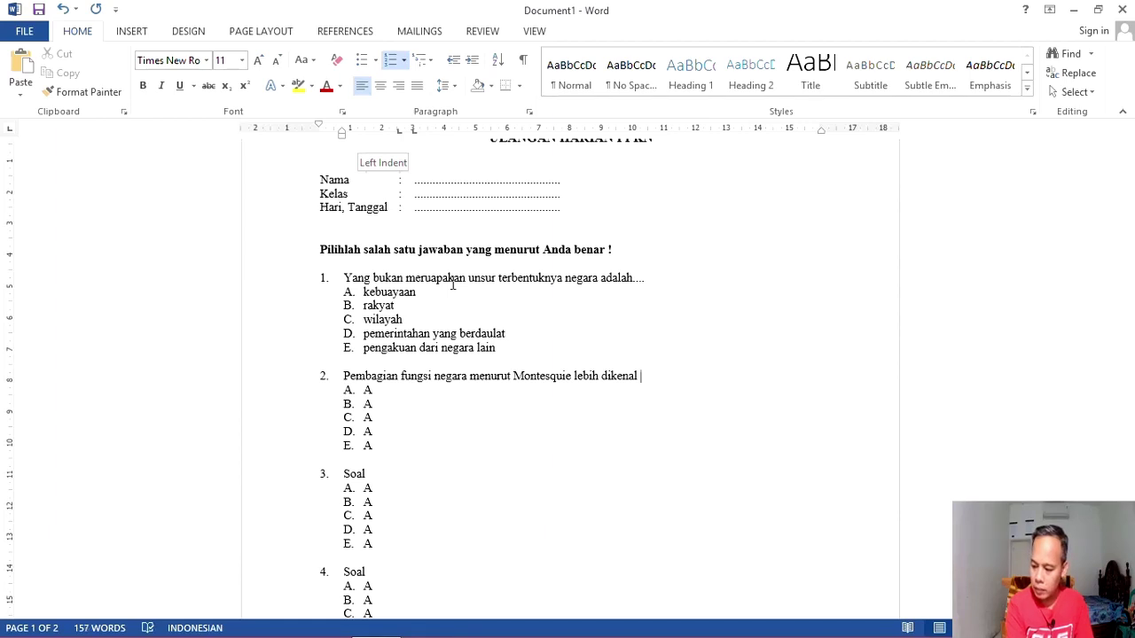
text(dengan teori)
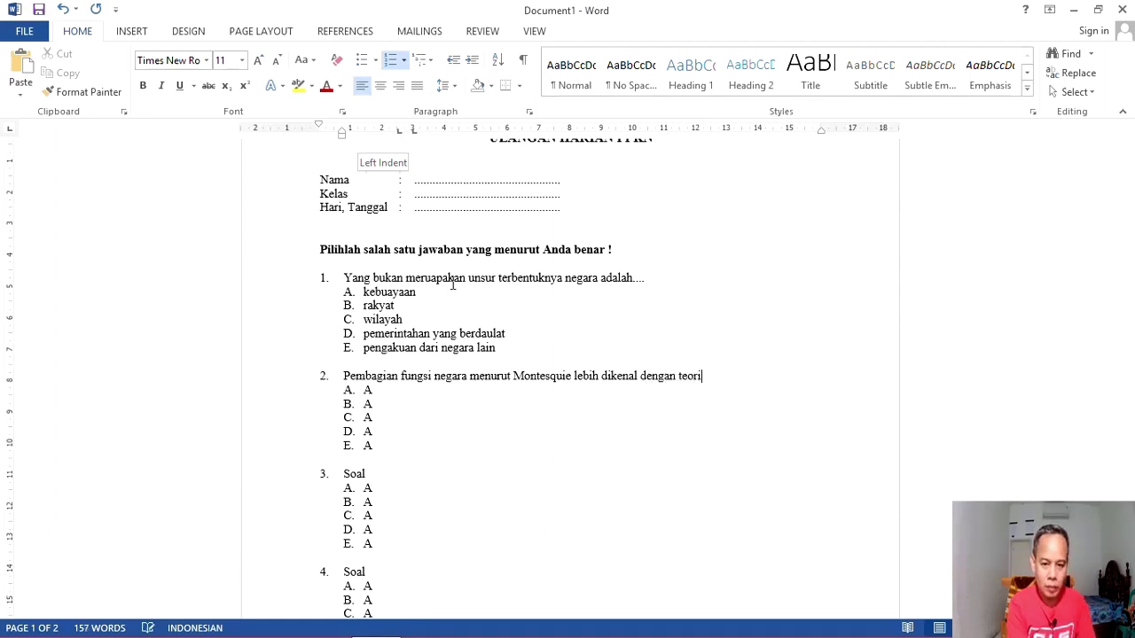
text(.....)
- Replace question 2's options A and B with 'Catur Praja' and 'Panca Praja'
key(Down)
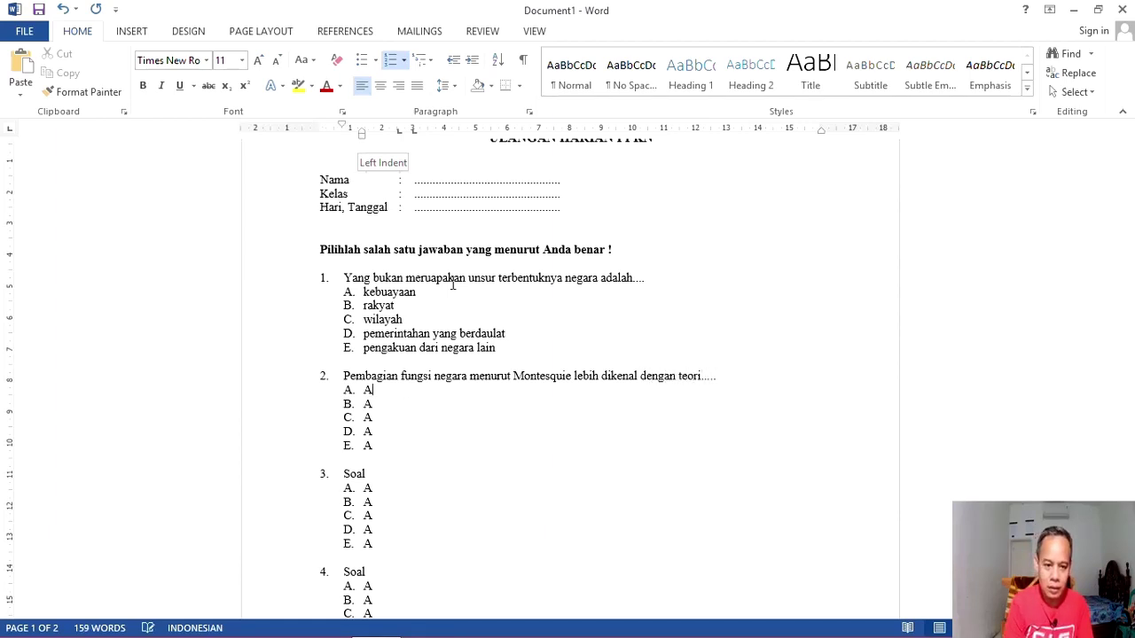
key(BackSpace)
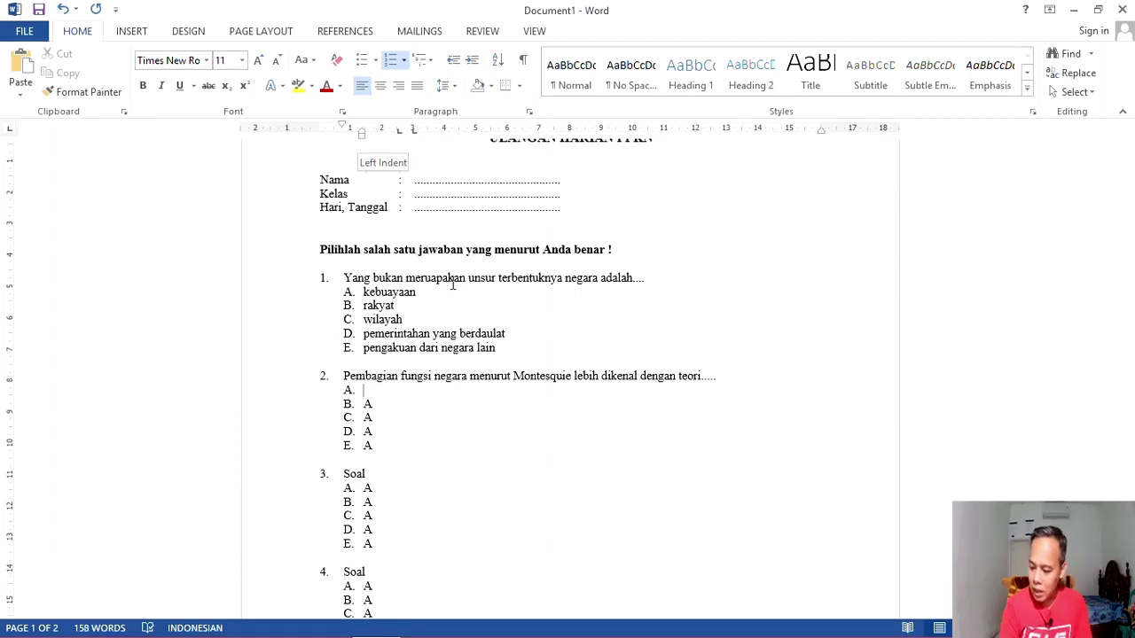
text(Cat)
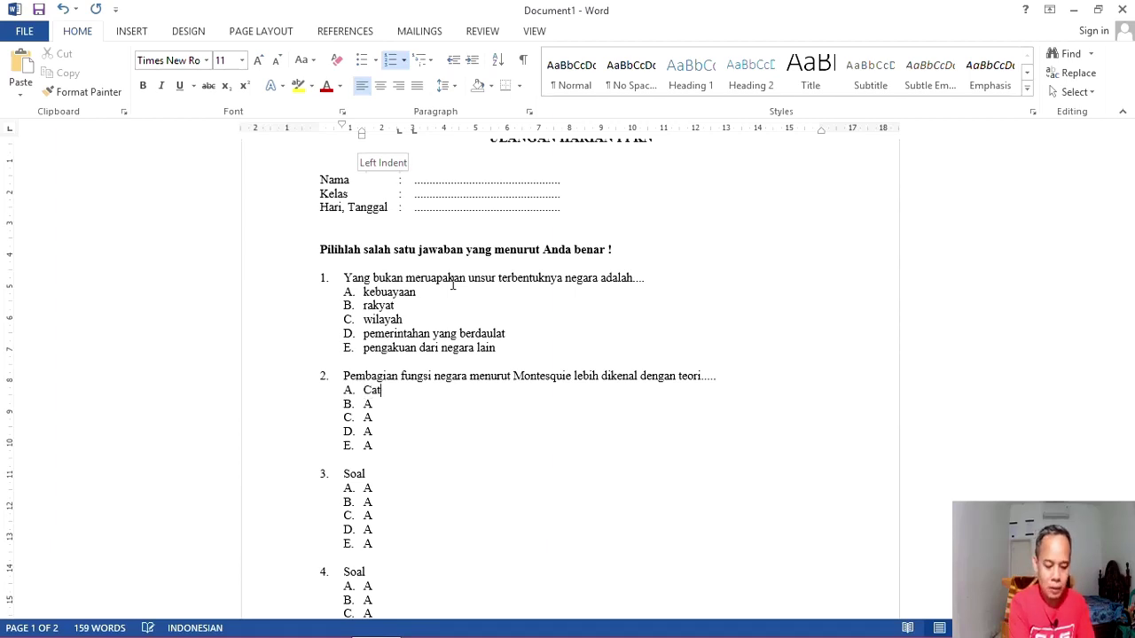
text(ur Praja)
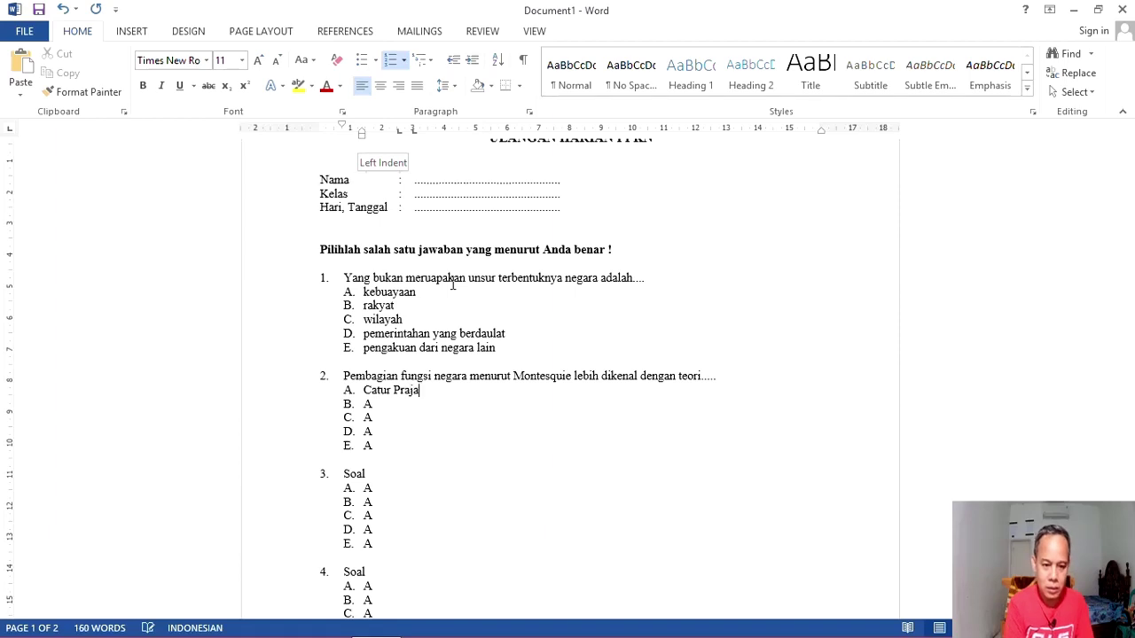
key(Down)
key(BackSpace)
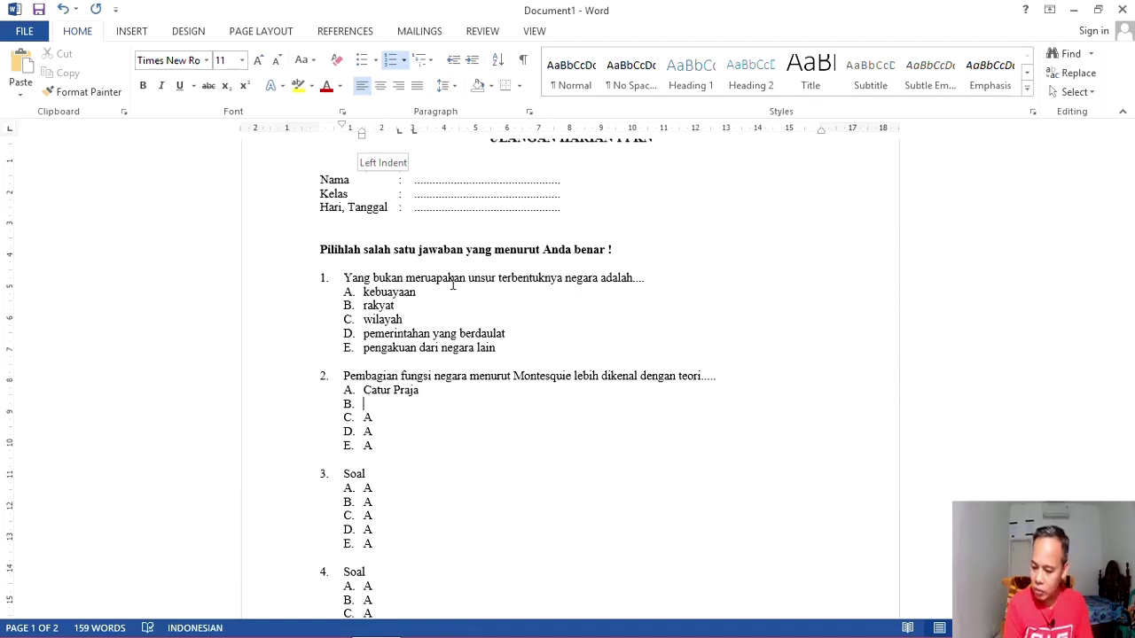
text(Panc)
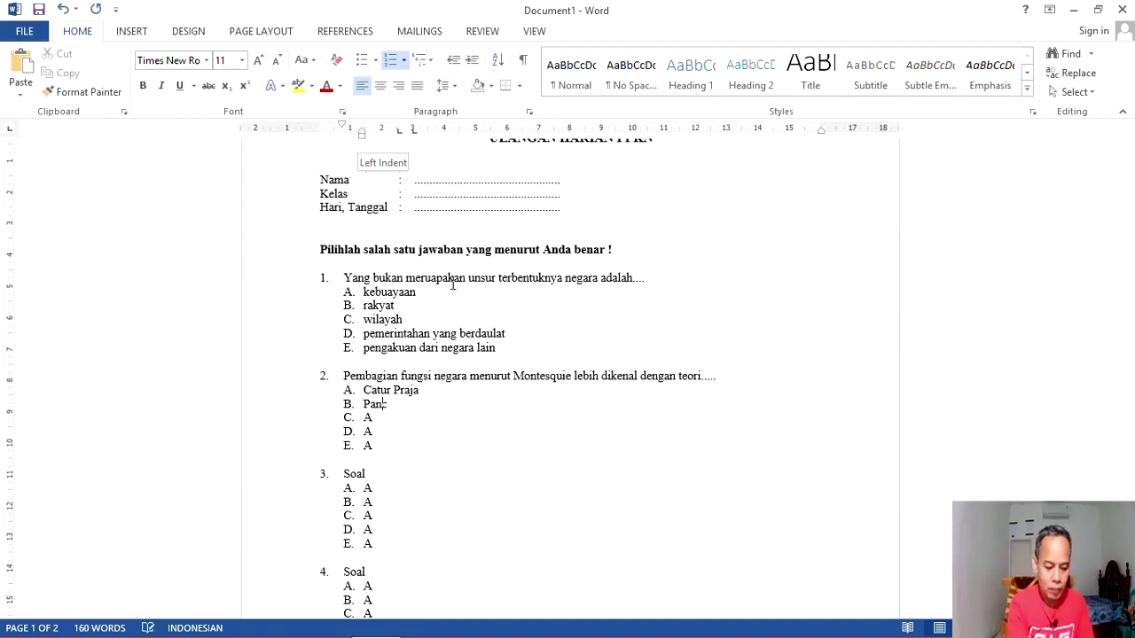
text(a Praja)
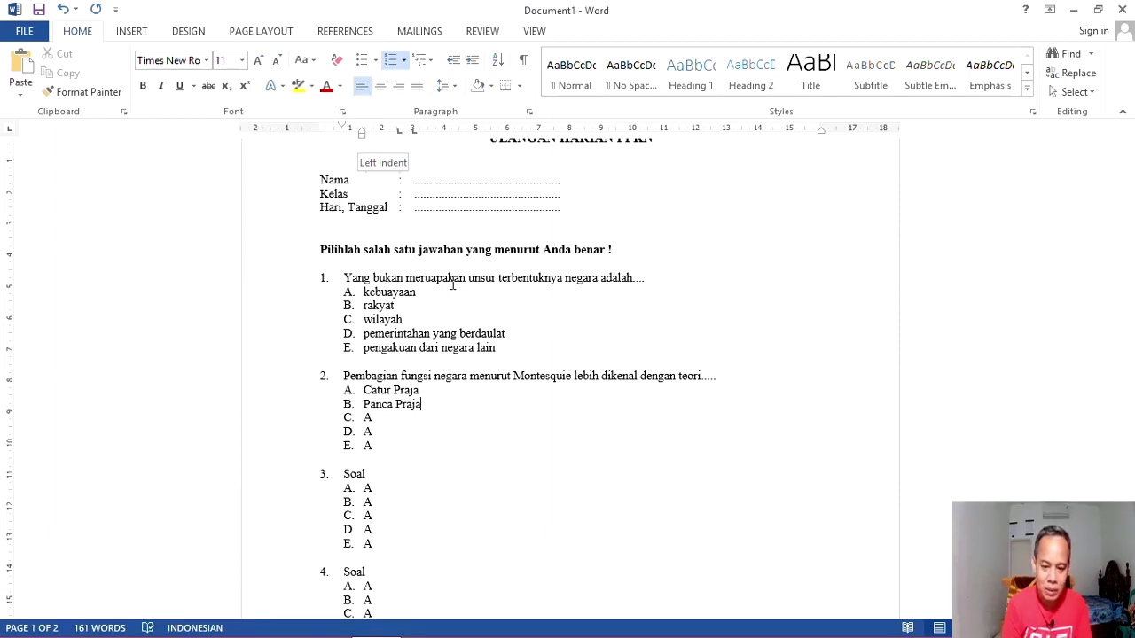
- Fill options C–E with 'Sadpraja', 'Trias Politica' and 'Bicameral'
click(413, 419)
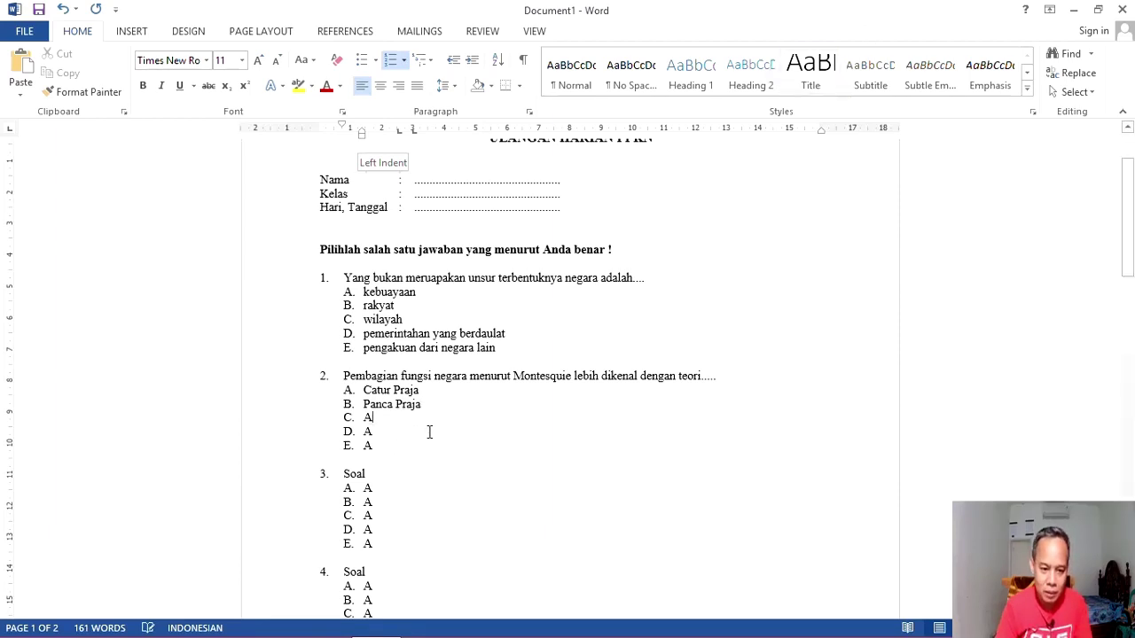
key(BackSpace)
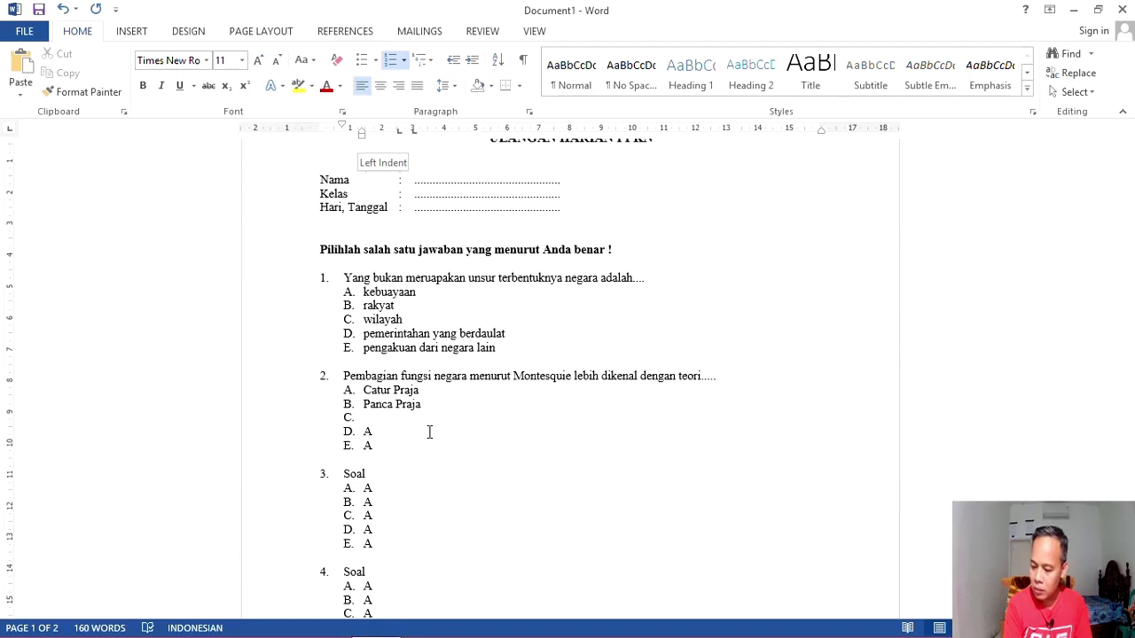
text(S)
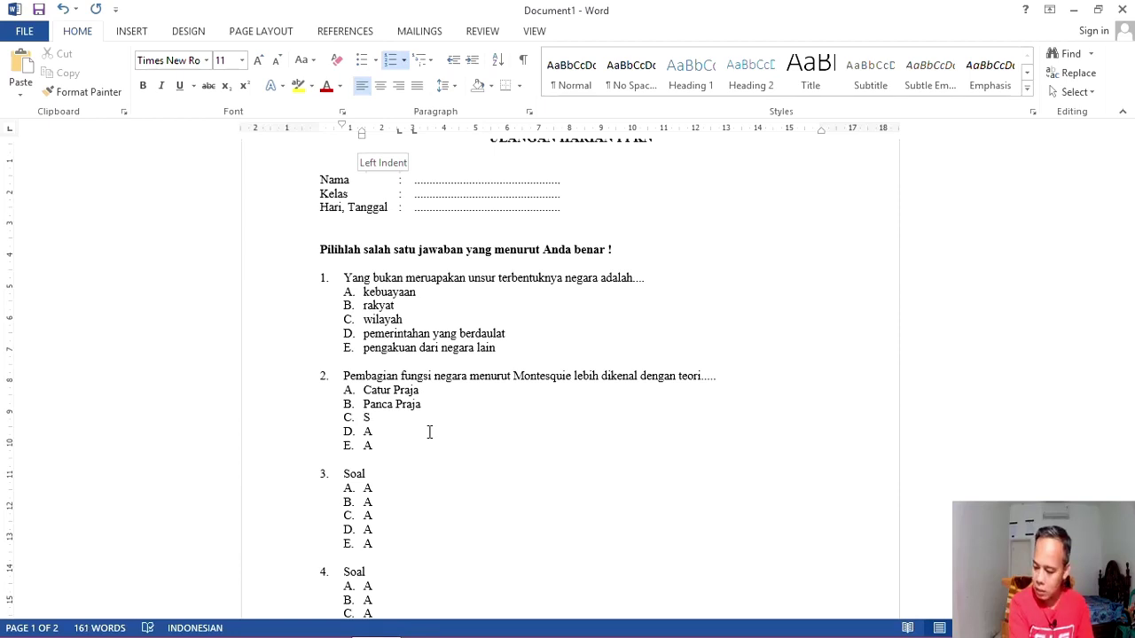
text(adpraja)
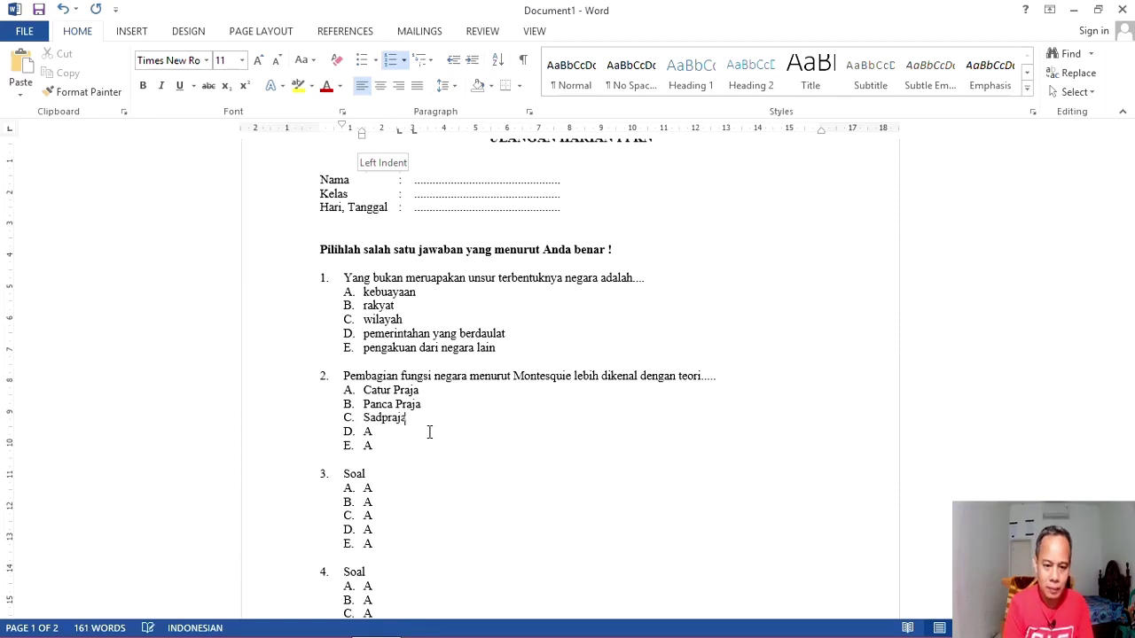
key(Down)
key(BackSpace)
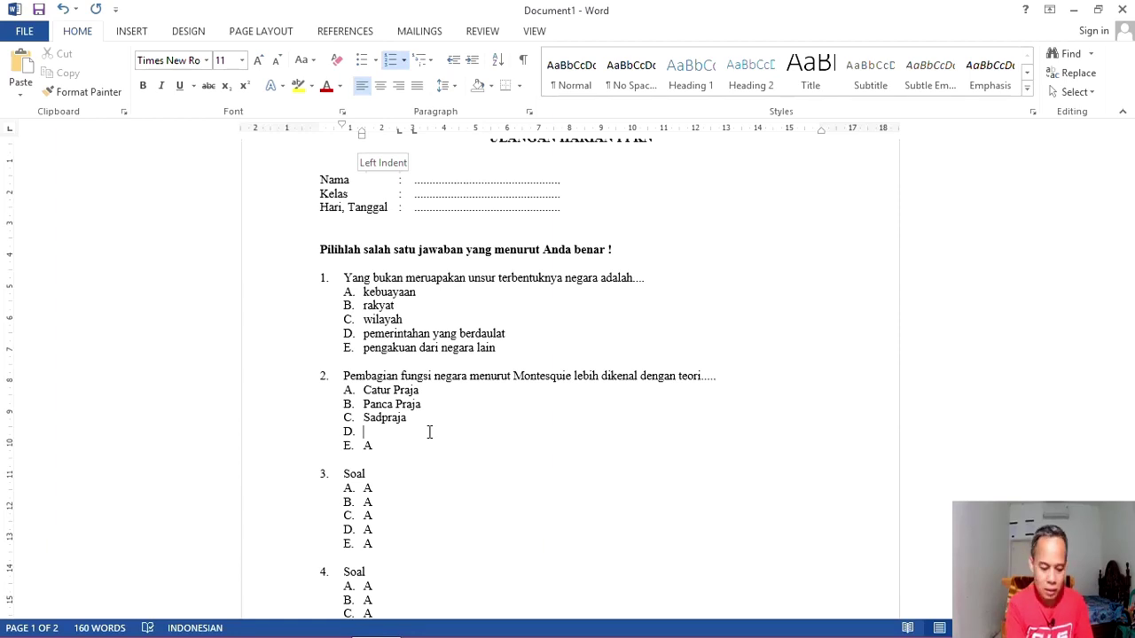
text(Trias P)
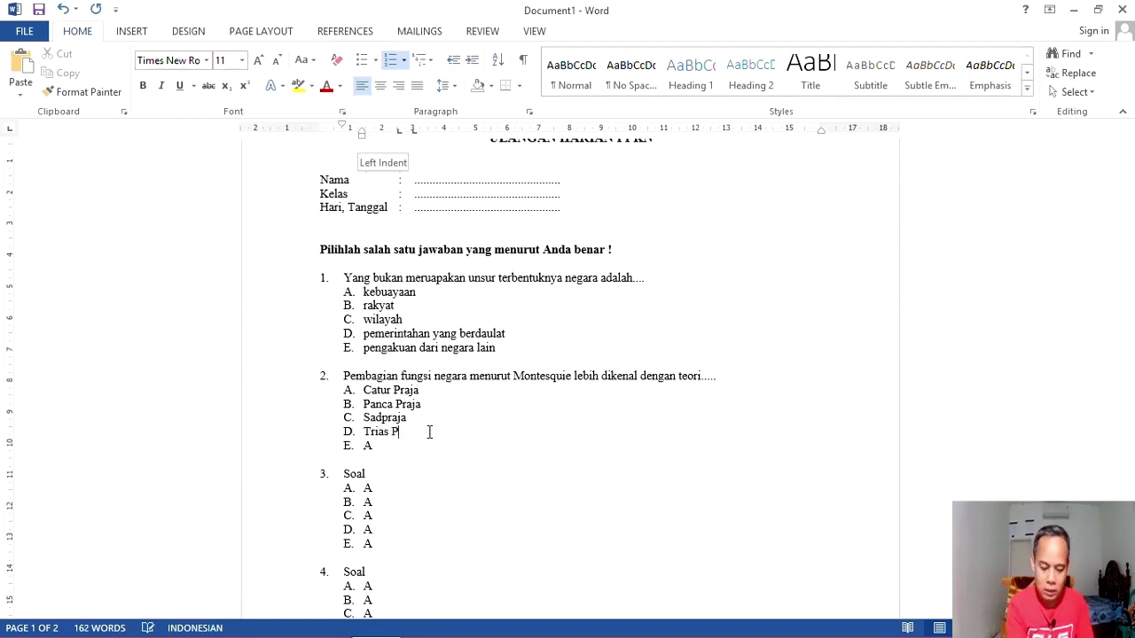
text(olitica)
key(Down)
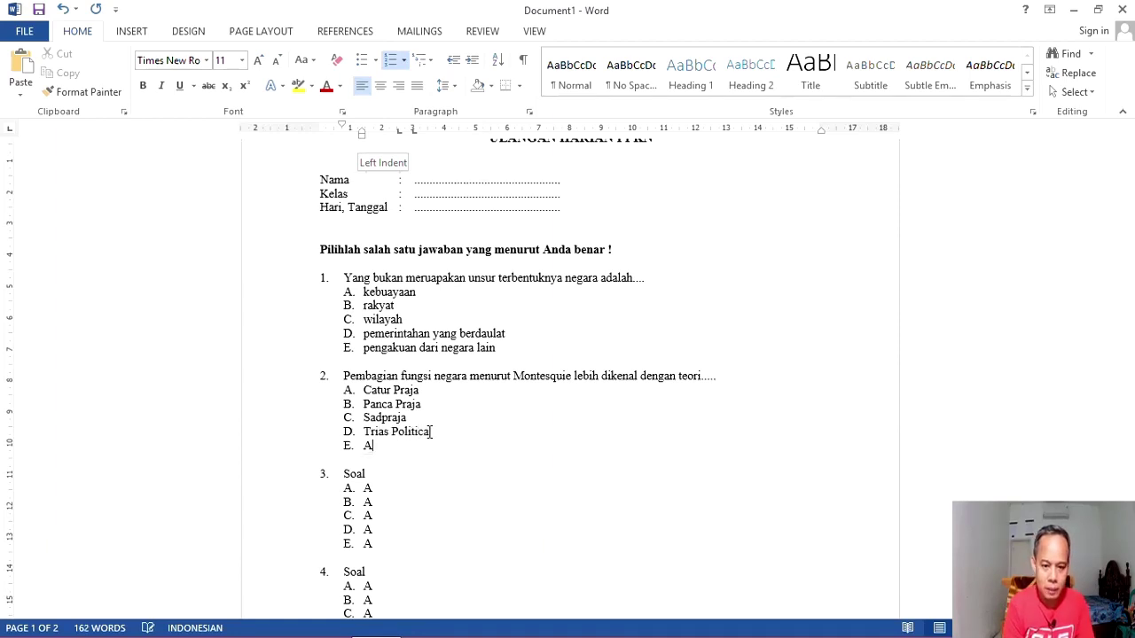
key(BackSpace)
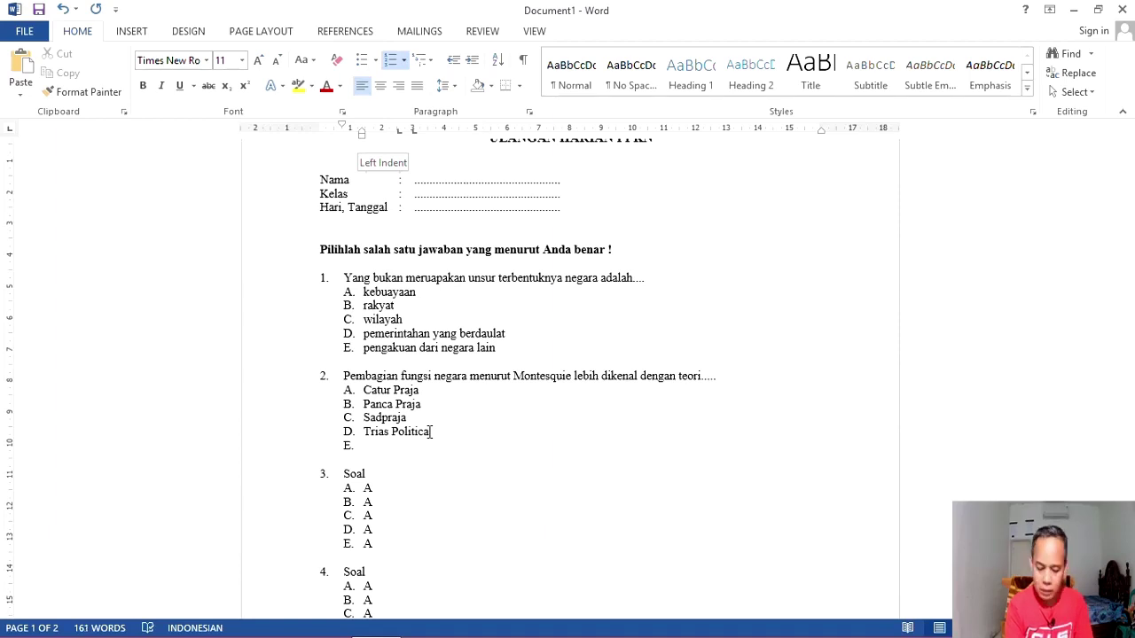
text(Bica)
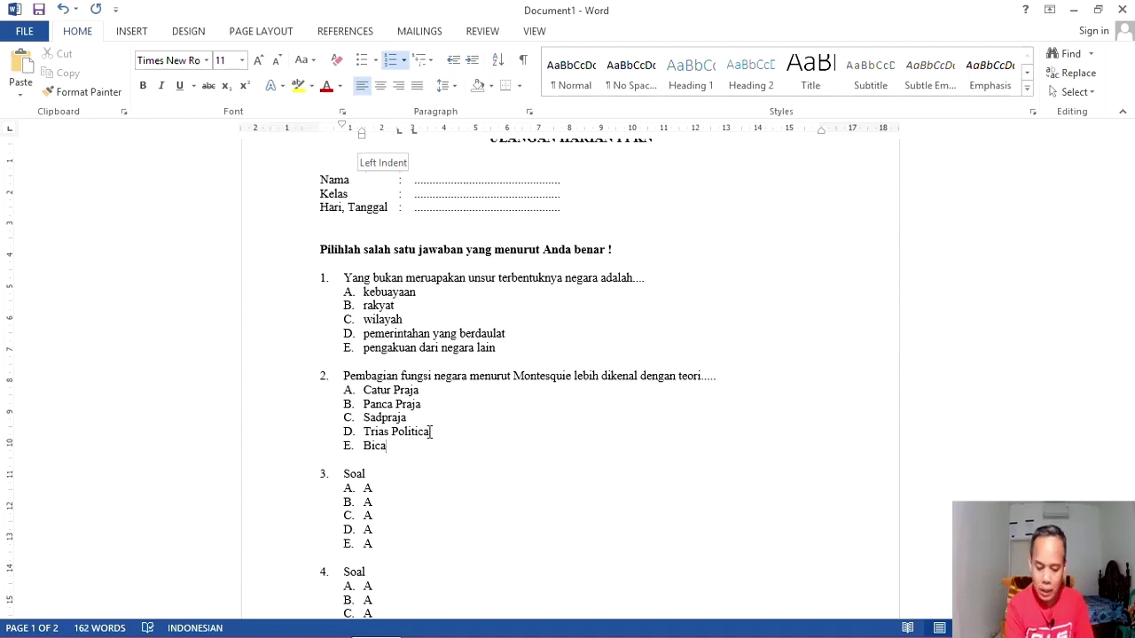
text(meral)
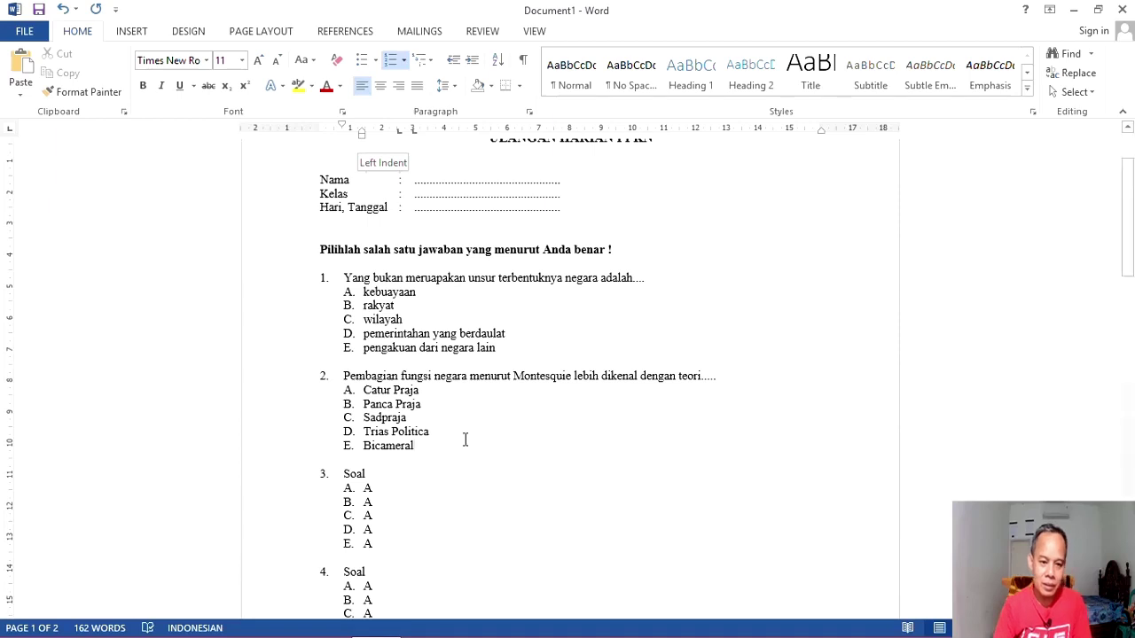
- Delete the word 'Soal' after number 3, leaving question 3's line blank
scroll(478, 461, down, 3)
scroll(550, 484, up, 5)
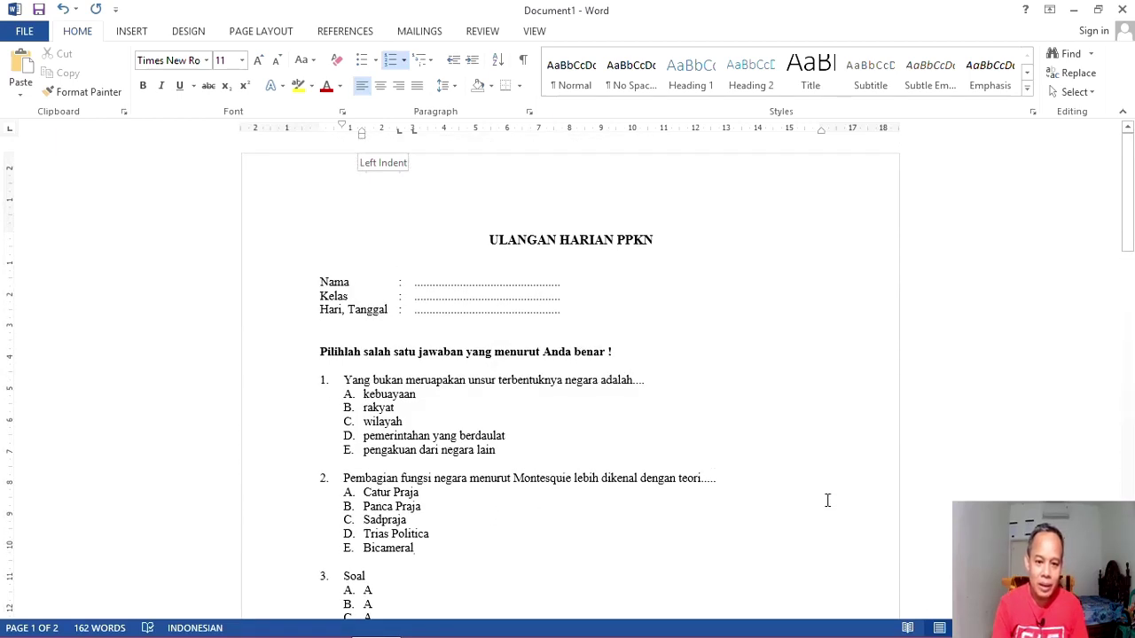
scroll(717, 470, down, 3)
scroll(477, 517, down, 1)
scroll(451, 532, down, 4)
scroll(459, 577, down, 6)
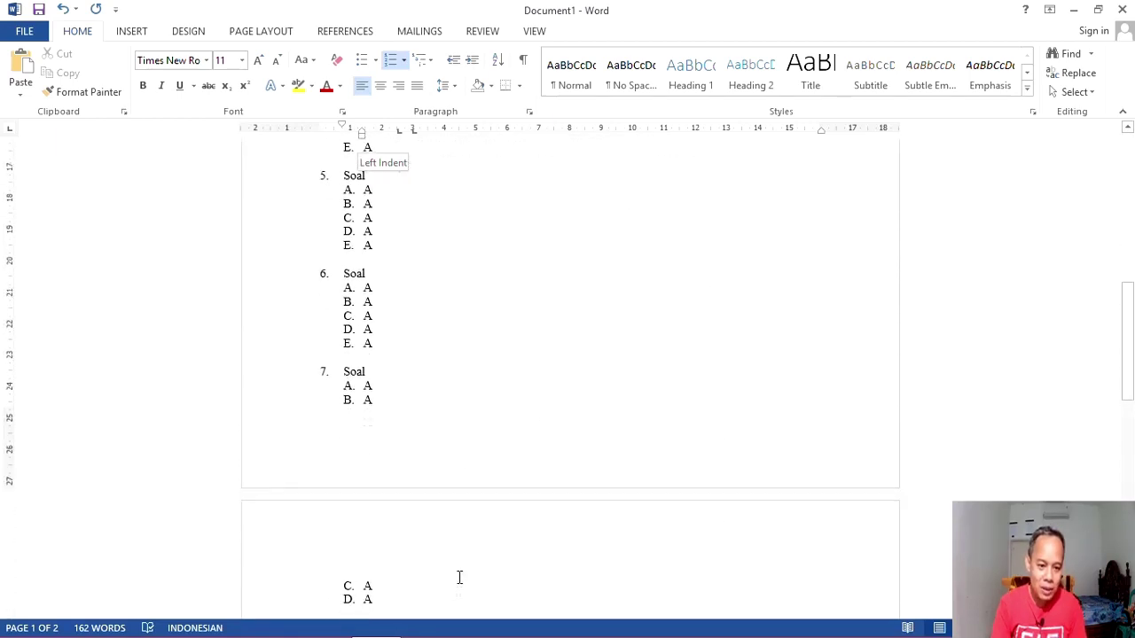
scroll(522, 481, down, 3)
scroll(522, 484, up, 6)
scroll(522, 484, up, 4)
scroll(522, 484, up, 1)
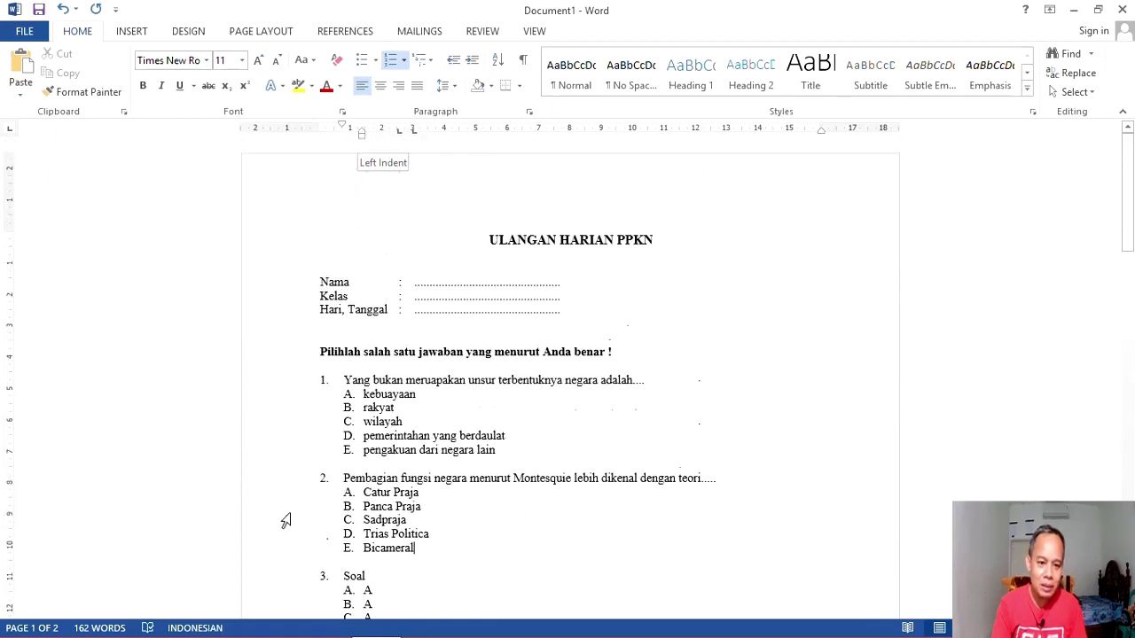
scroll(532, 501, down, 2)
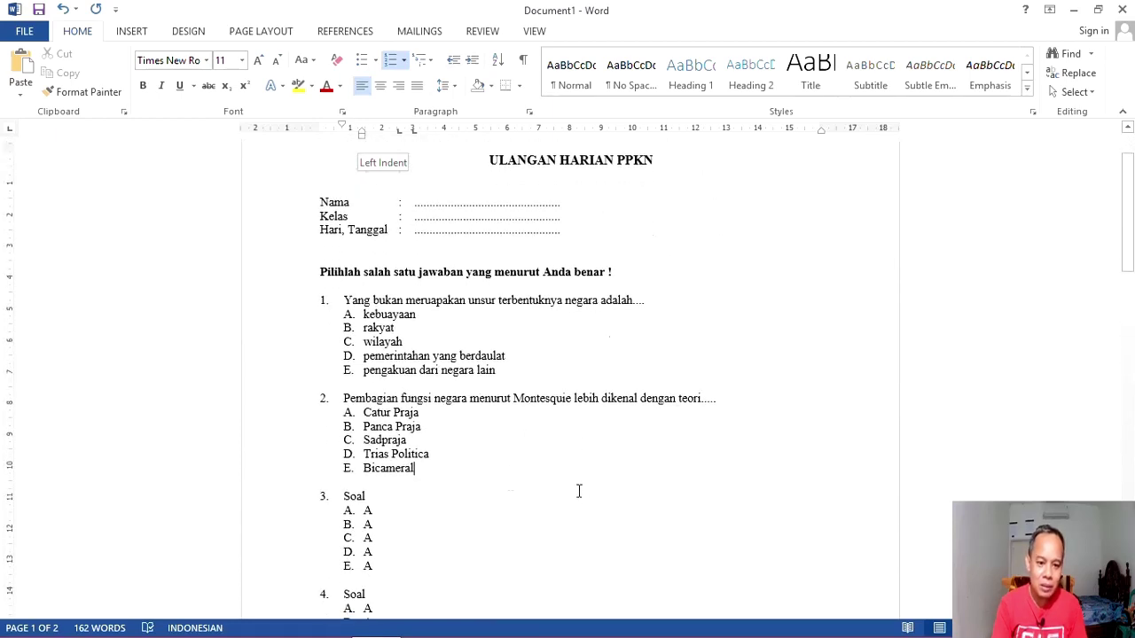
click(386, 496)
key(BackSpace)
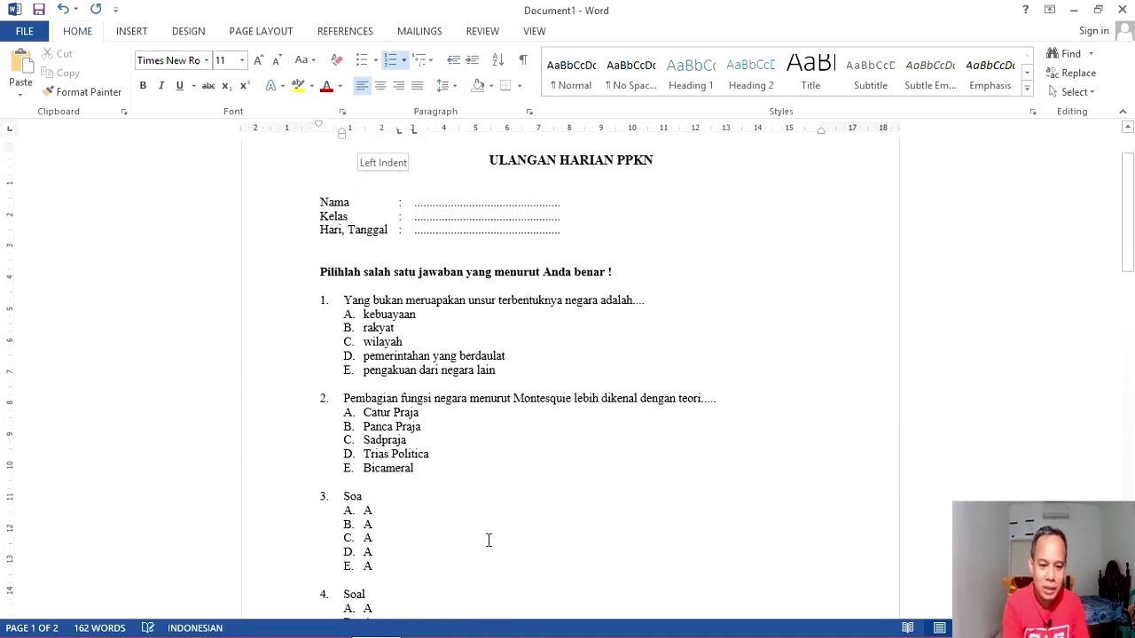
key(BackSpace)
key(BackSpace)
key(BackSpace)
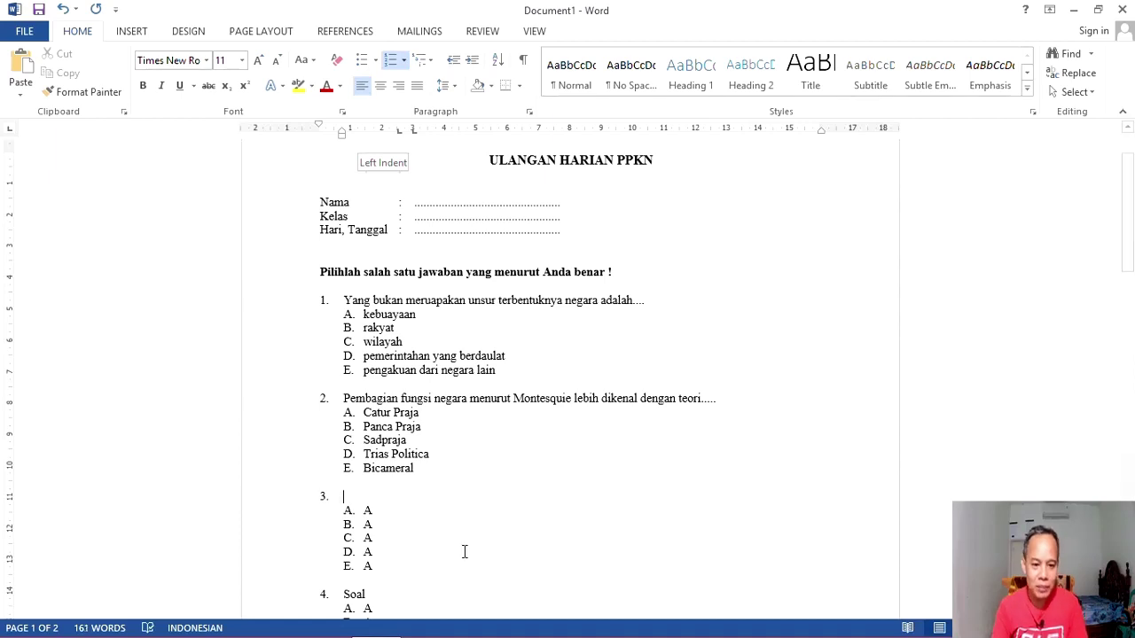
scroll(905, 517, up, 3)
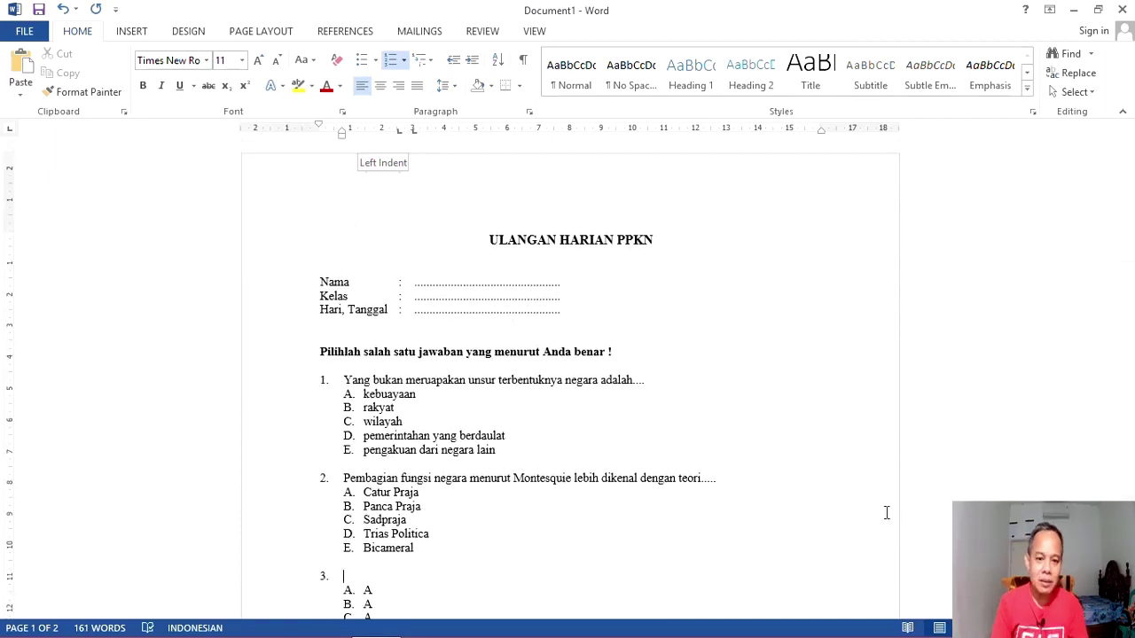